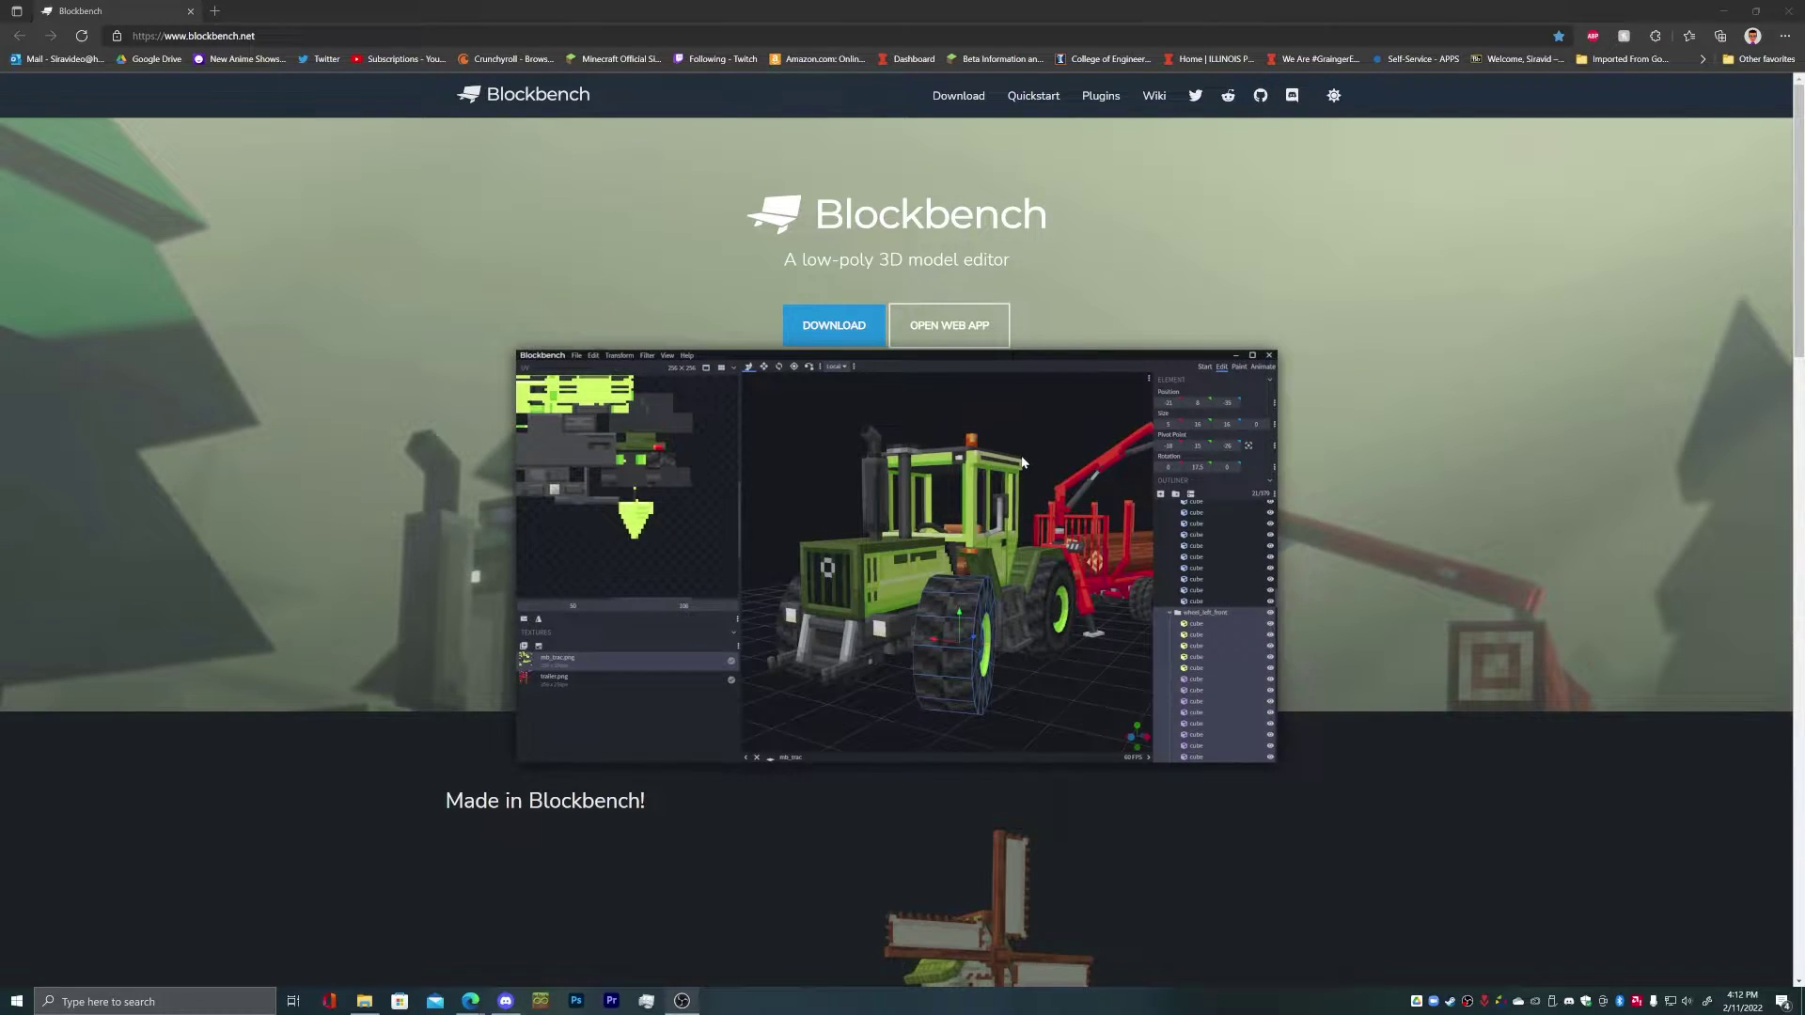
Open the Blockbench web app and start a new Minecraft Skin project.
click(957, 331)
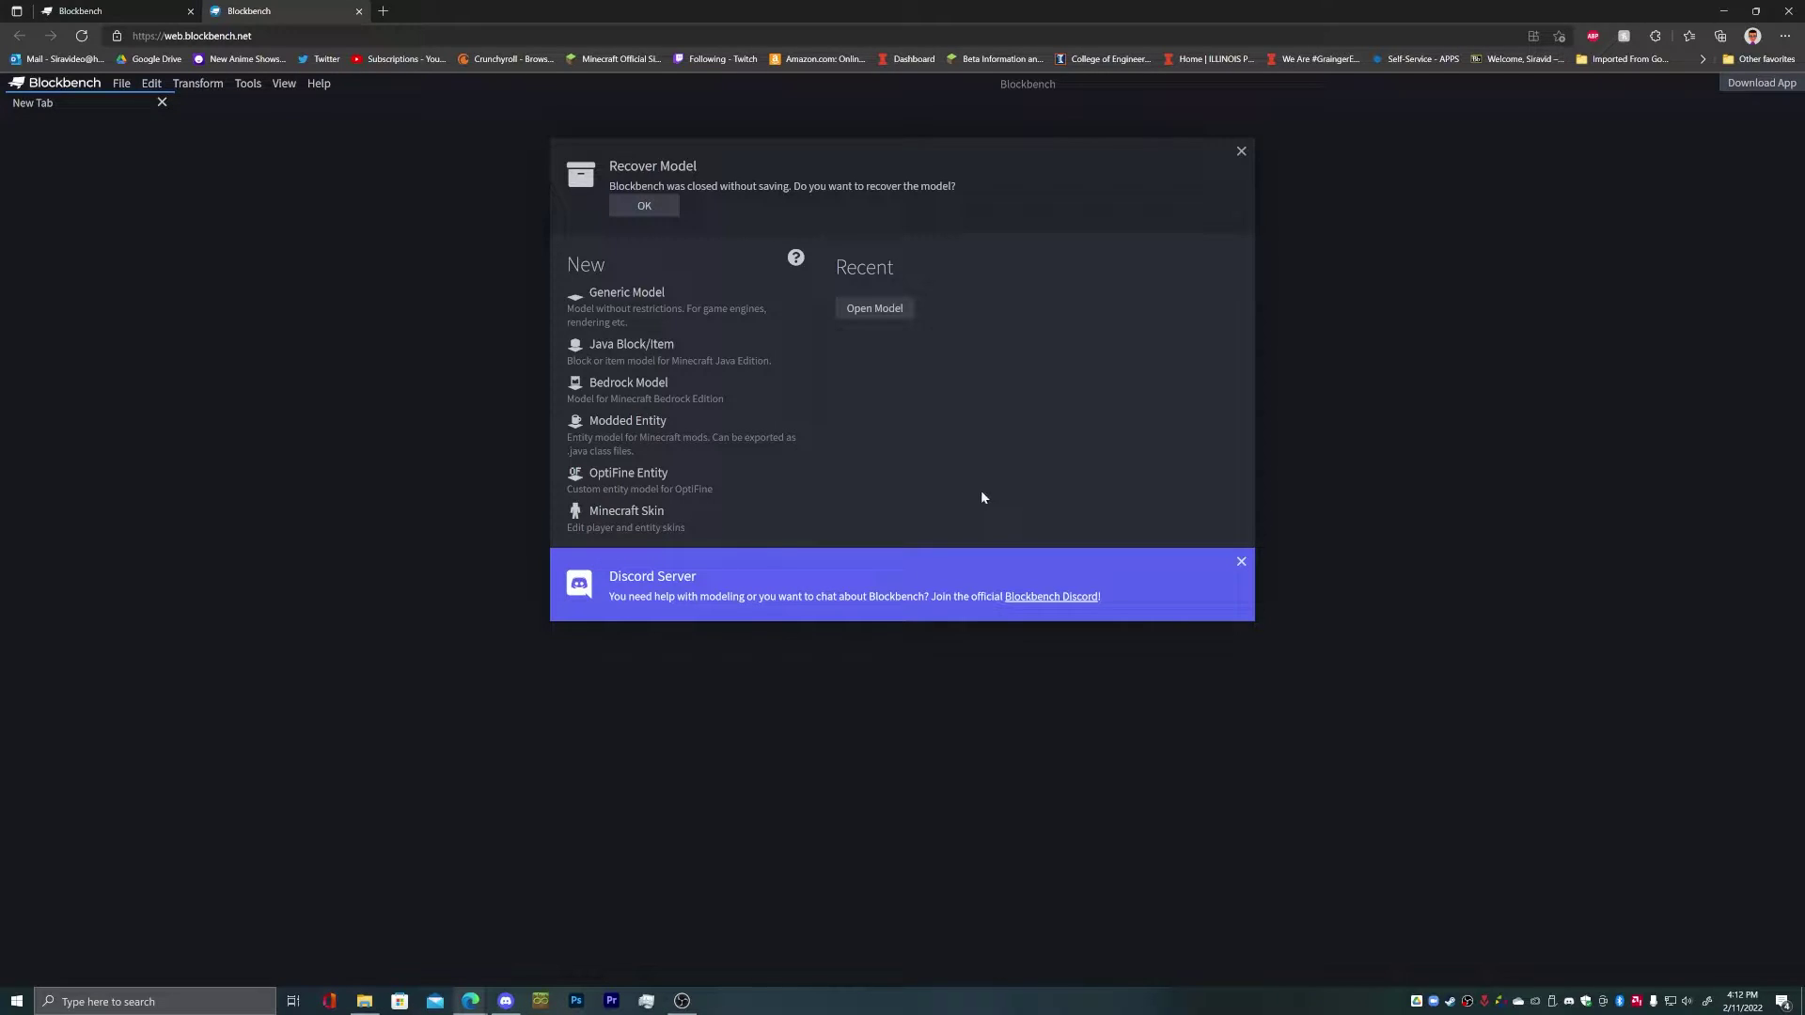
click(648, 524)
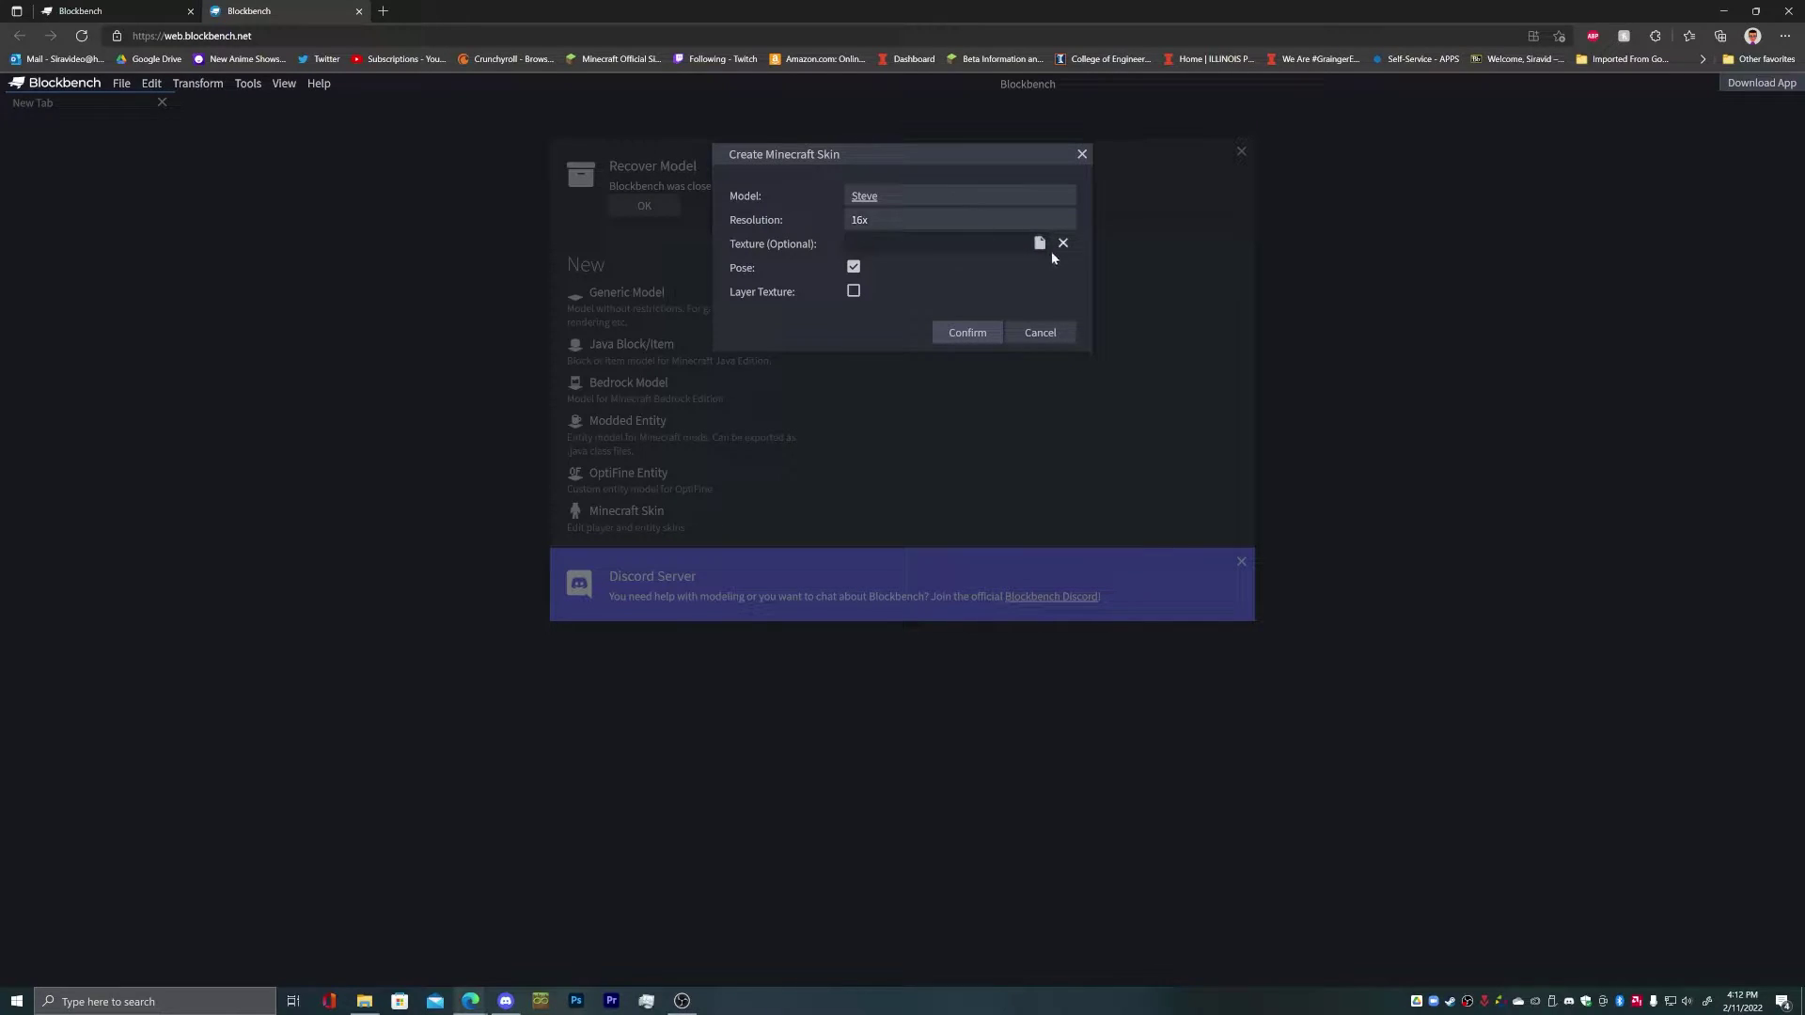
Search the web for "namemc" in a new browser tab and open the NameMC website.
click(382, 11)
text(namemc)
key(Return)
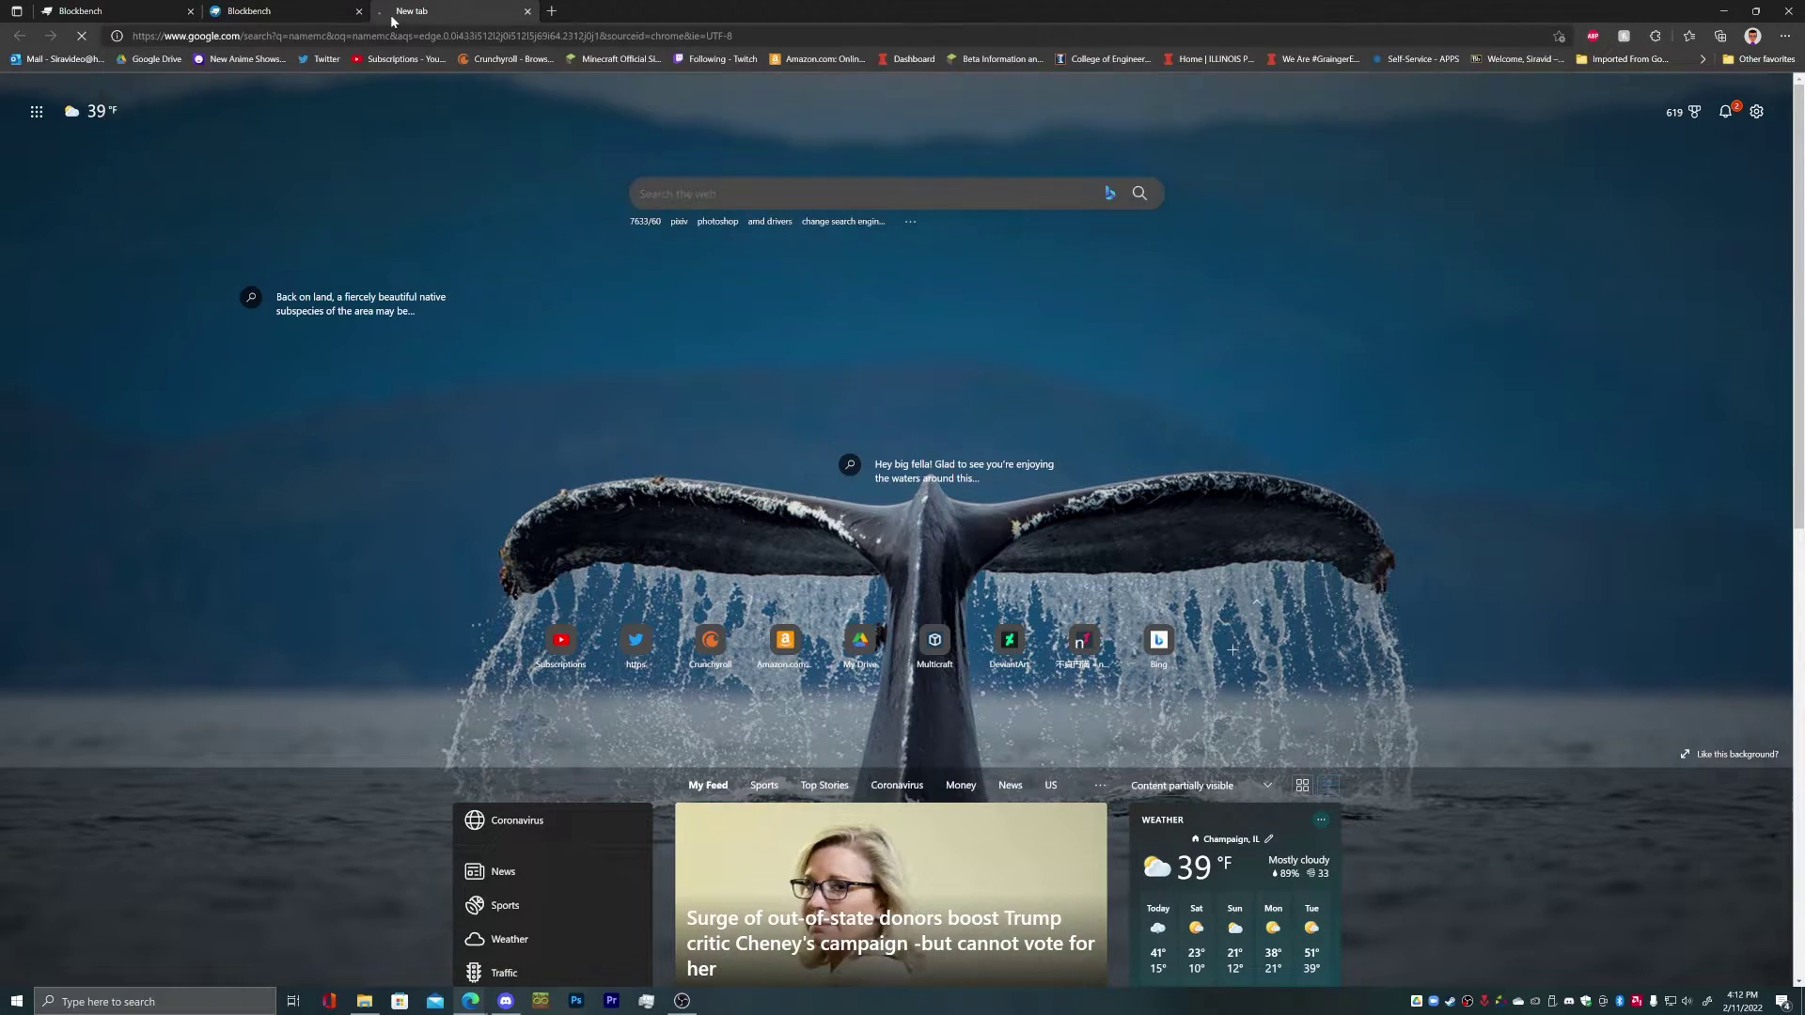
click(275, 233)
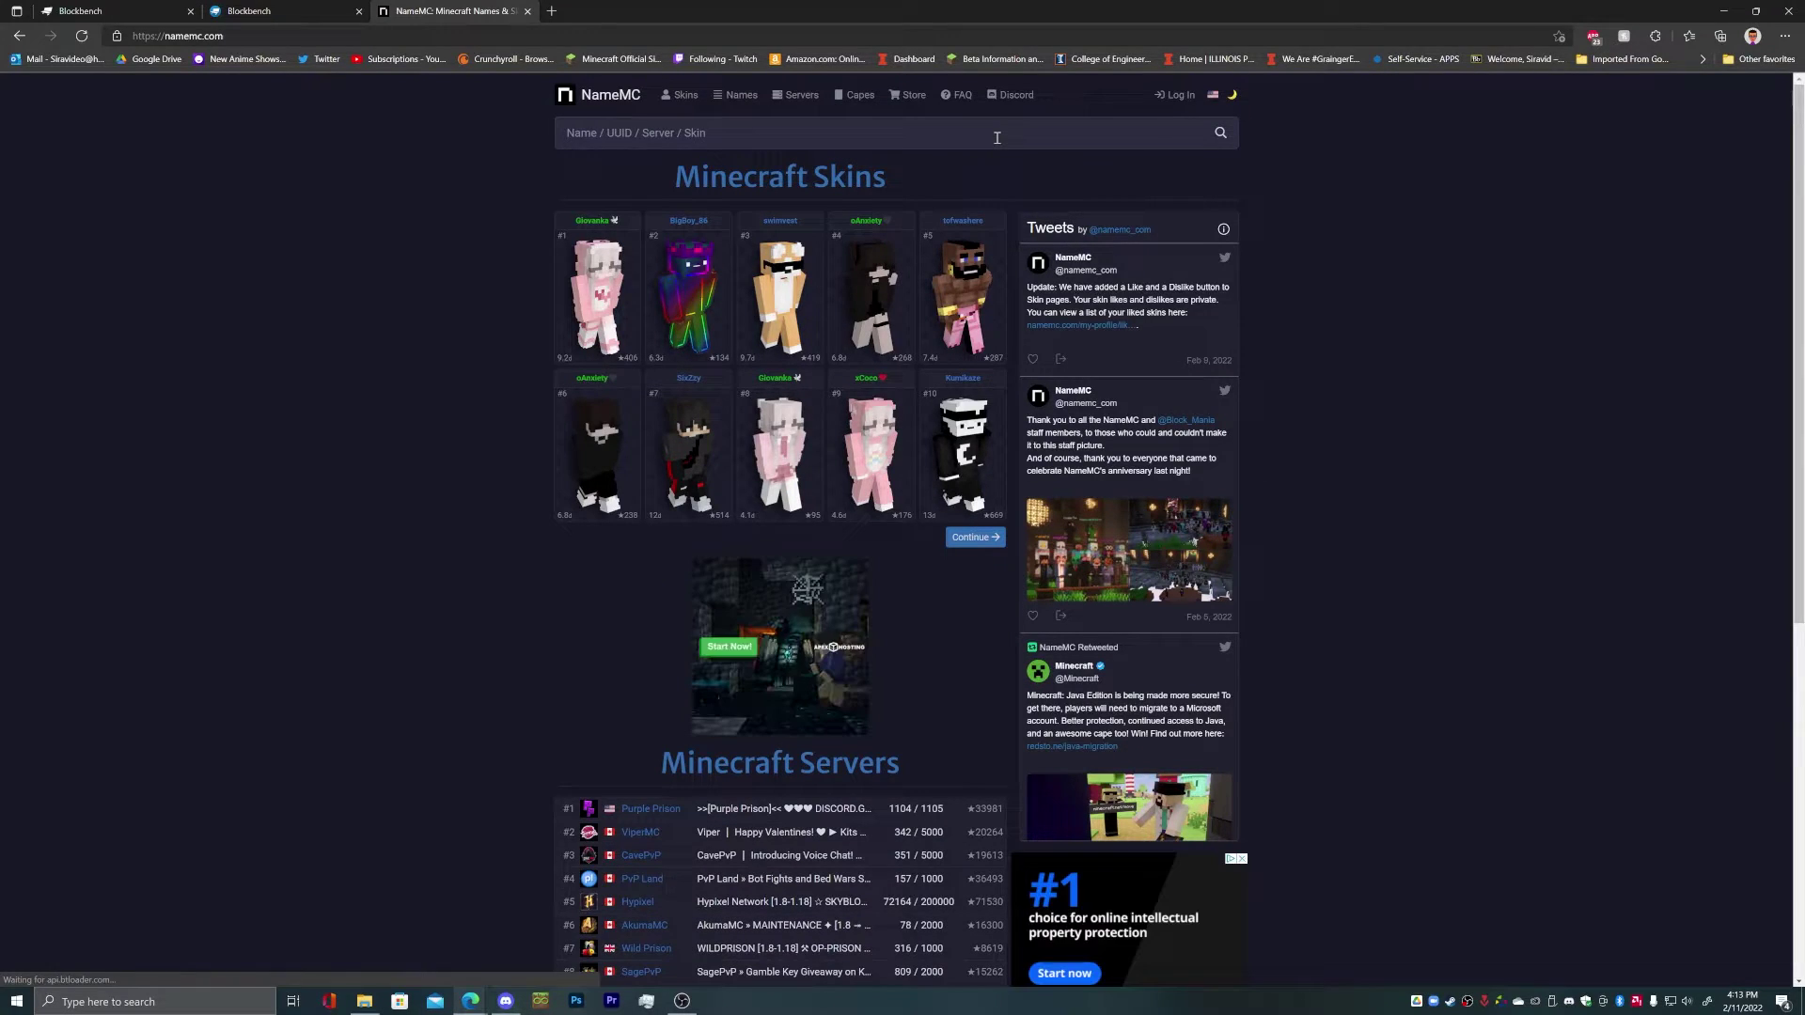
text(laggign)
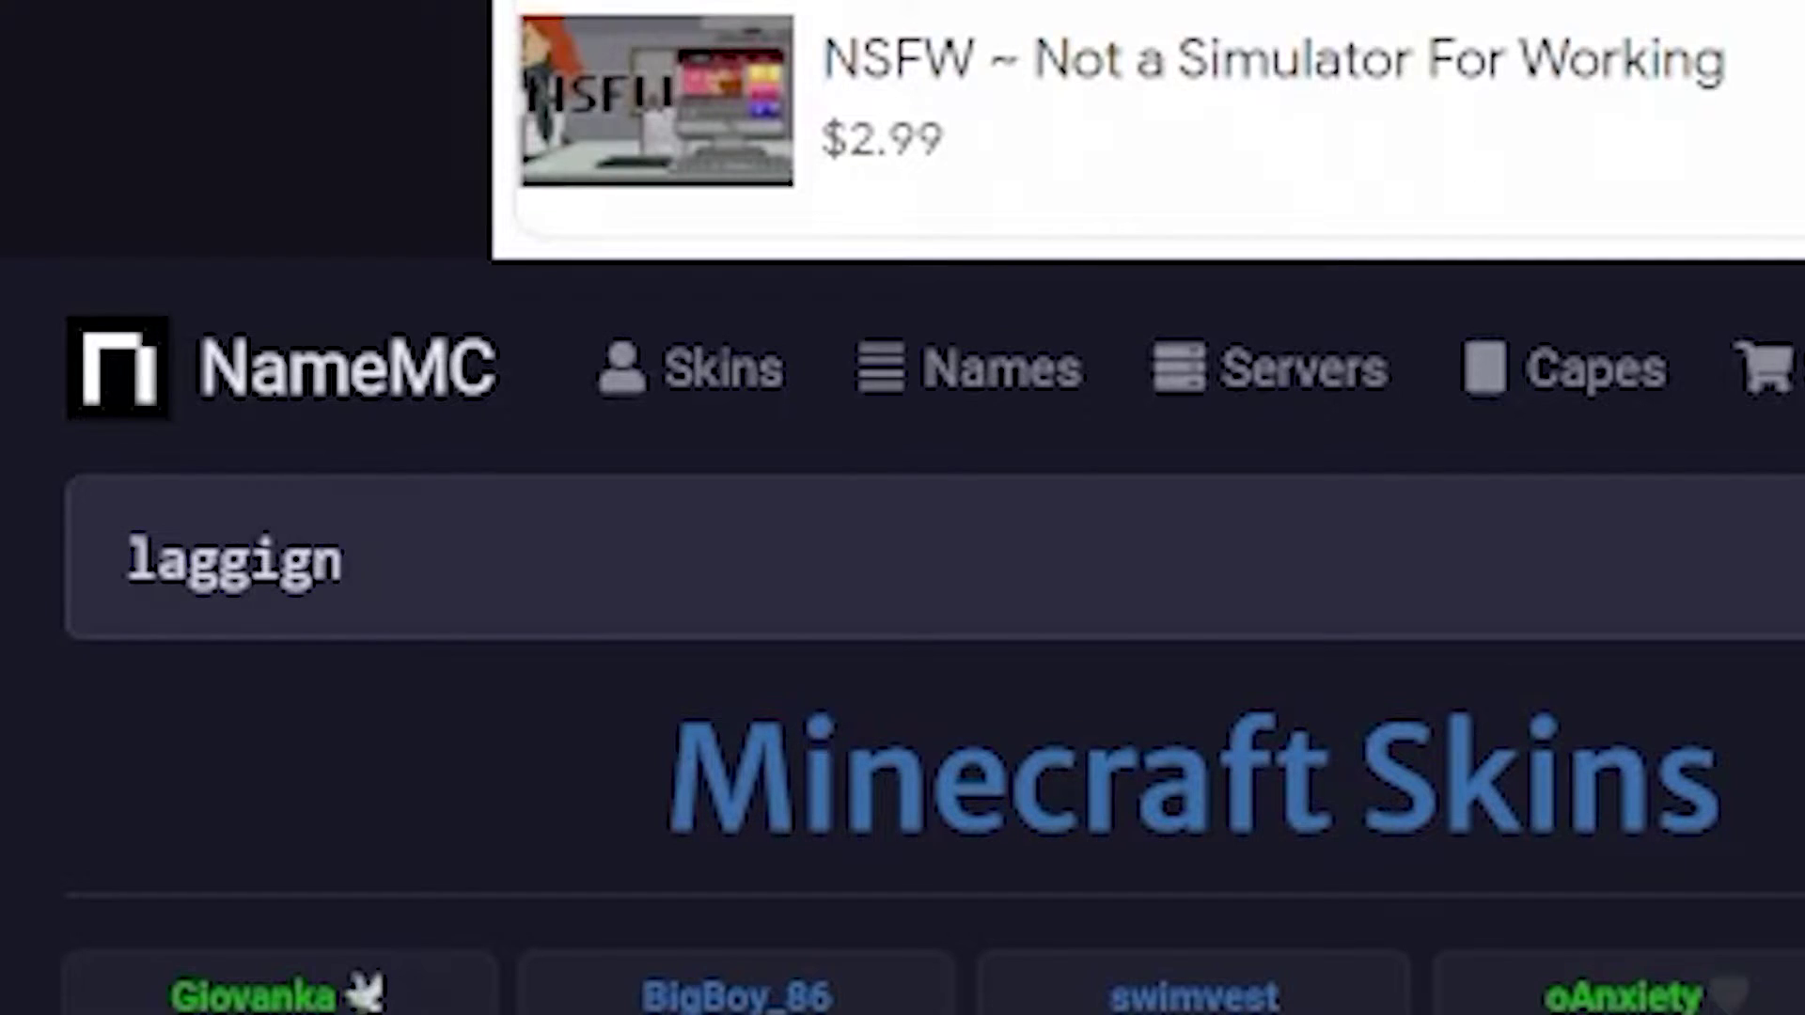
key(BackSpace)
key(BackSpace)
text(ng)
click(827, 299)
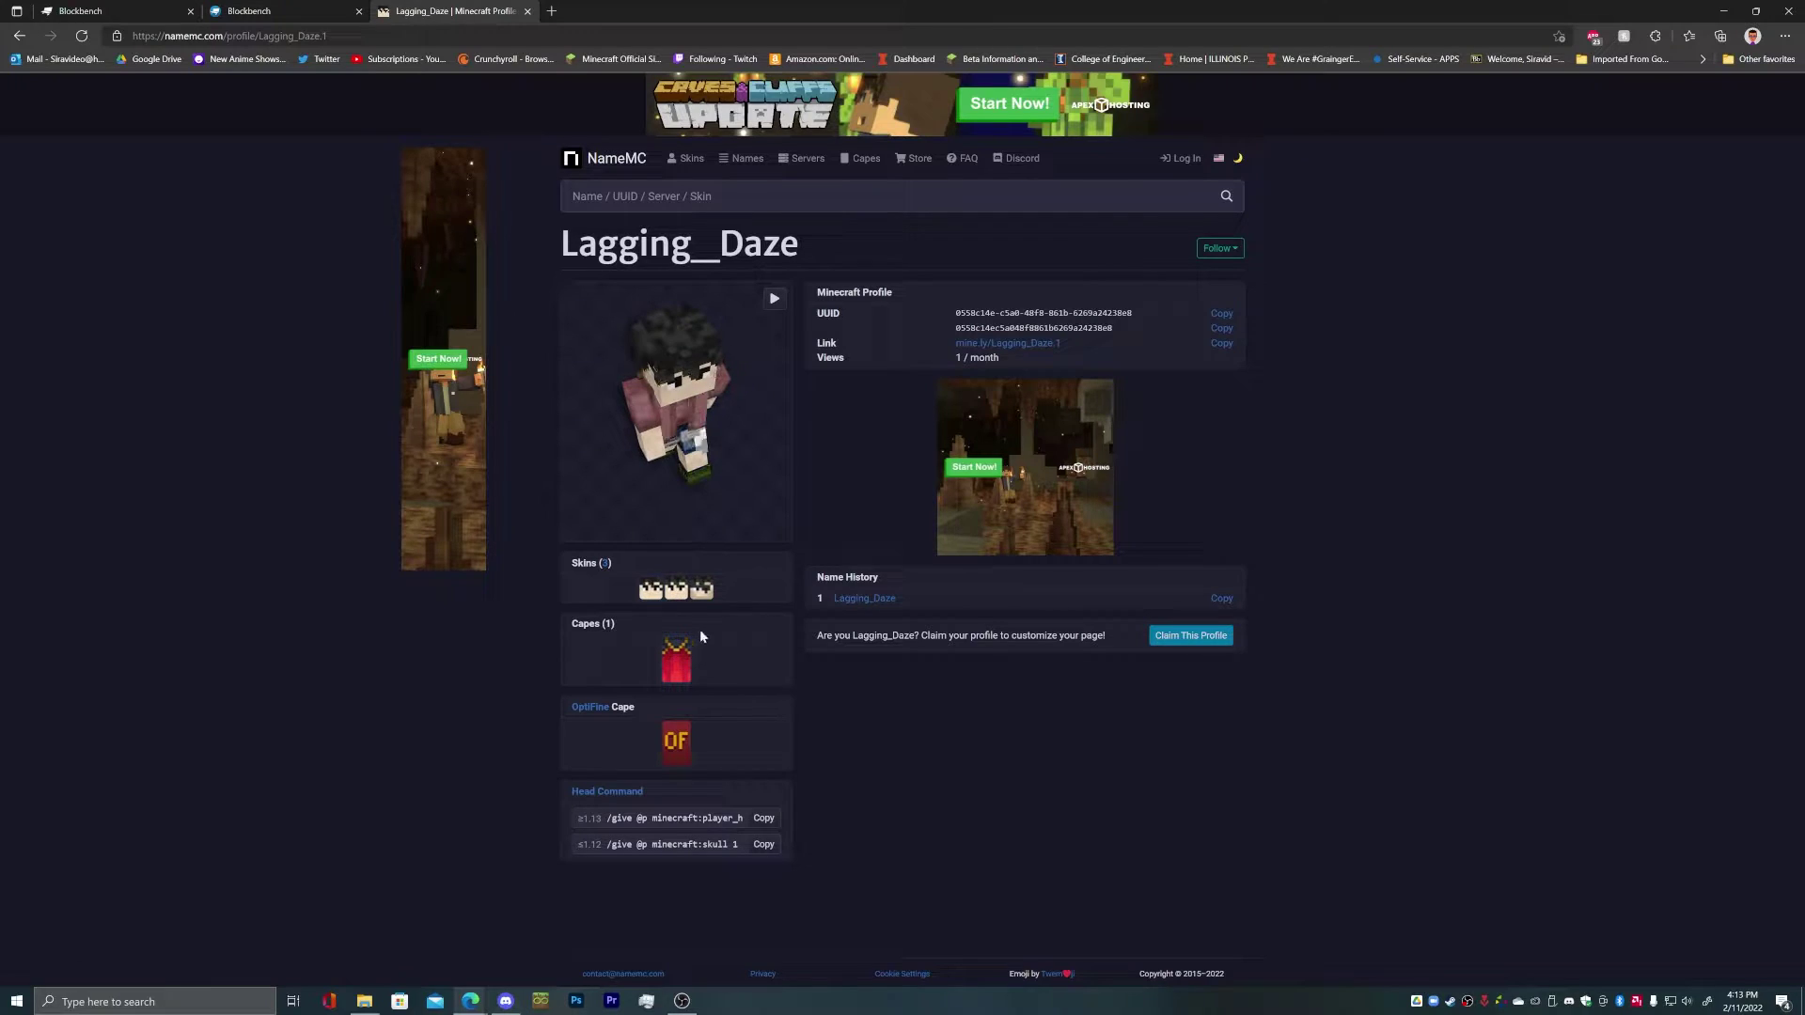
Open the player's skin from the profile's skin collection and download its image file.
drag(660, 499, 708, 454)
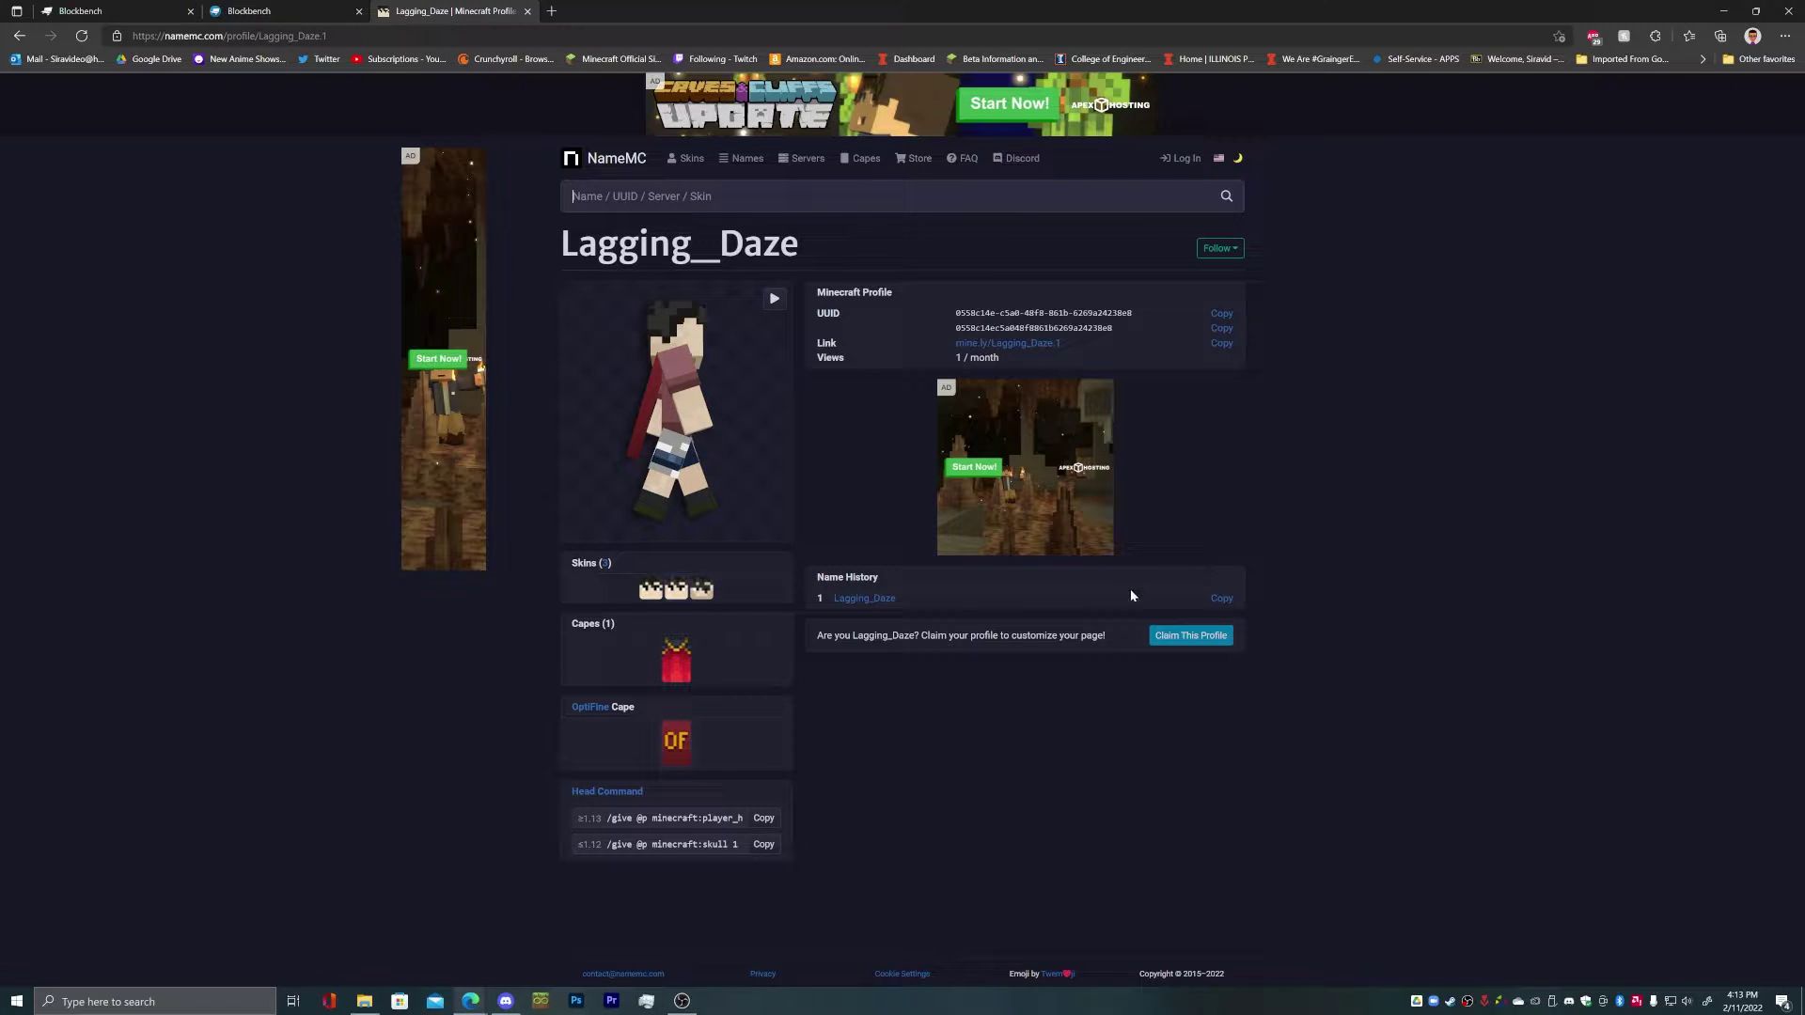
click(605, 562)
click(728, 355)
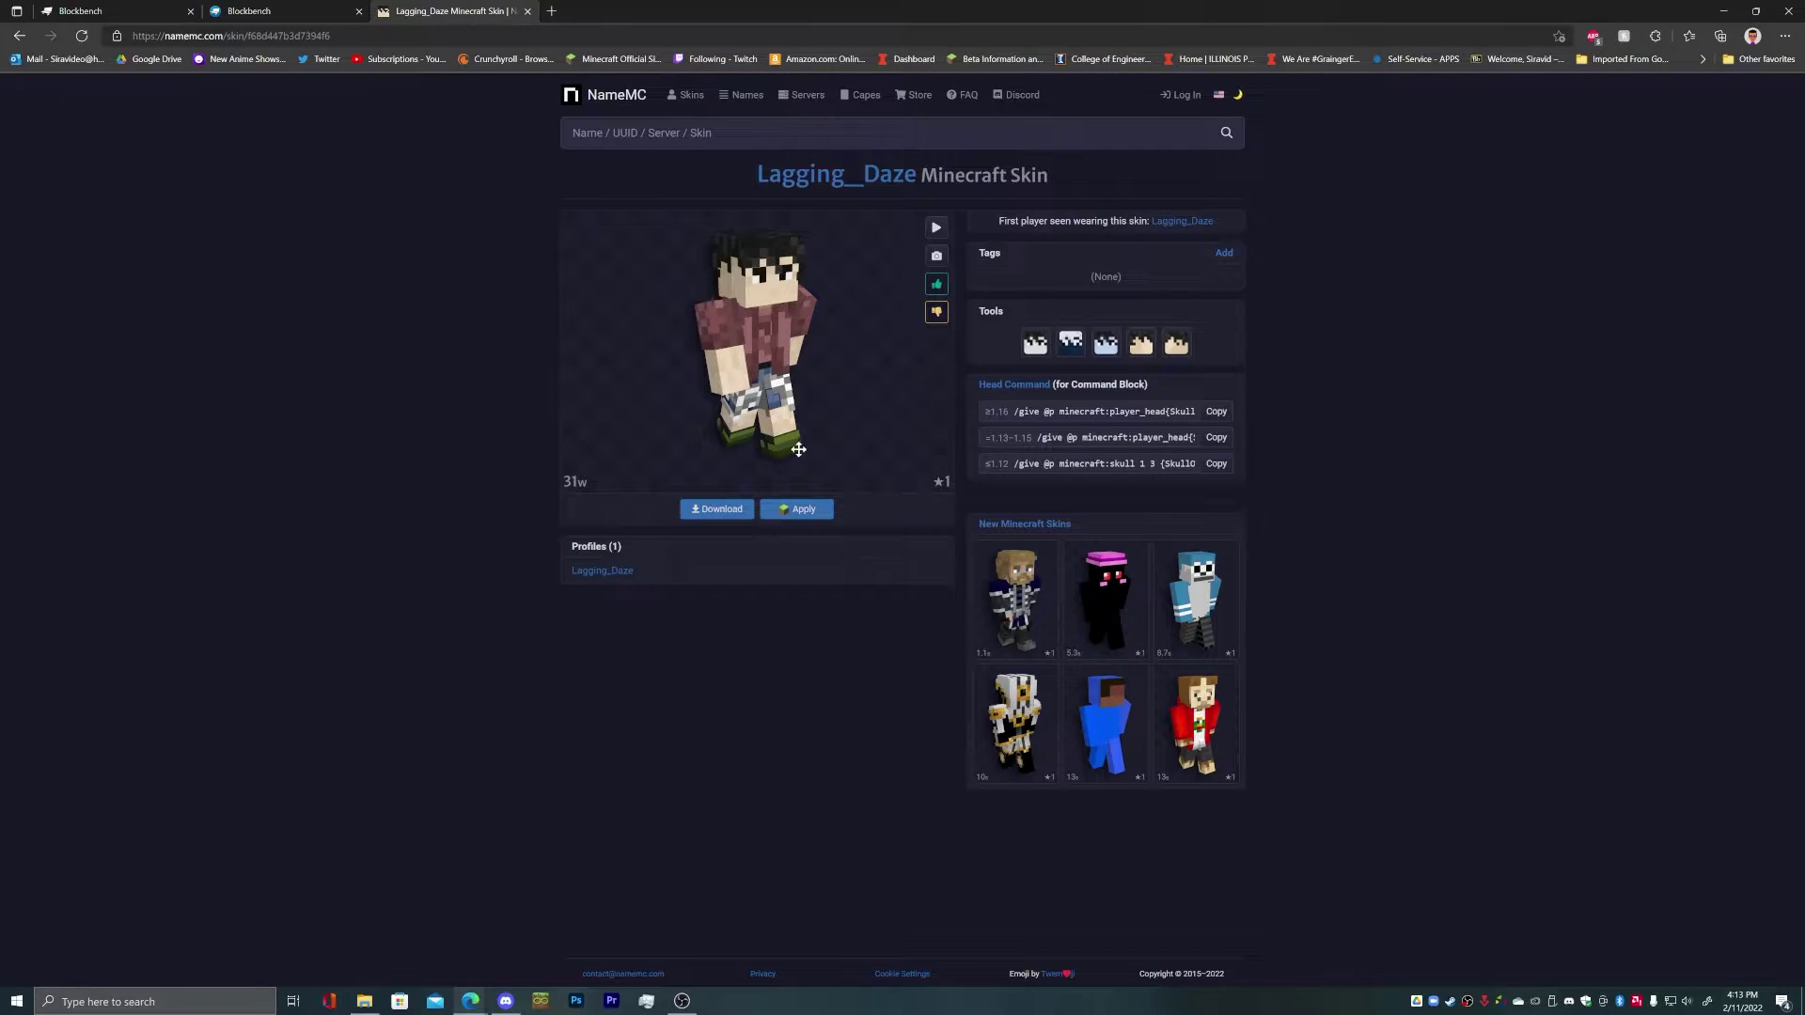
click(720, 510)
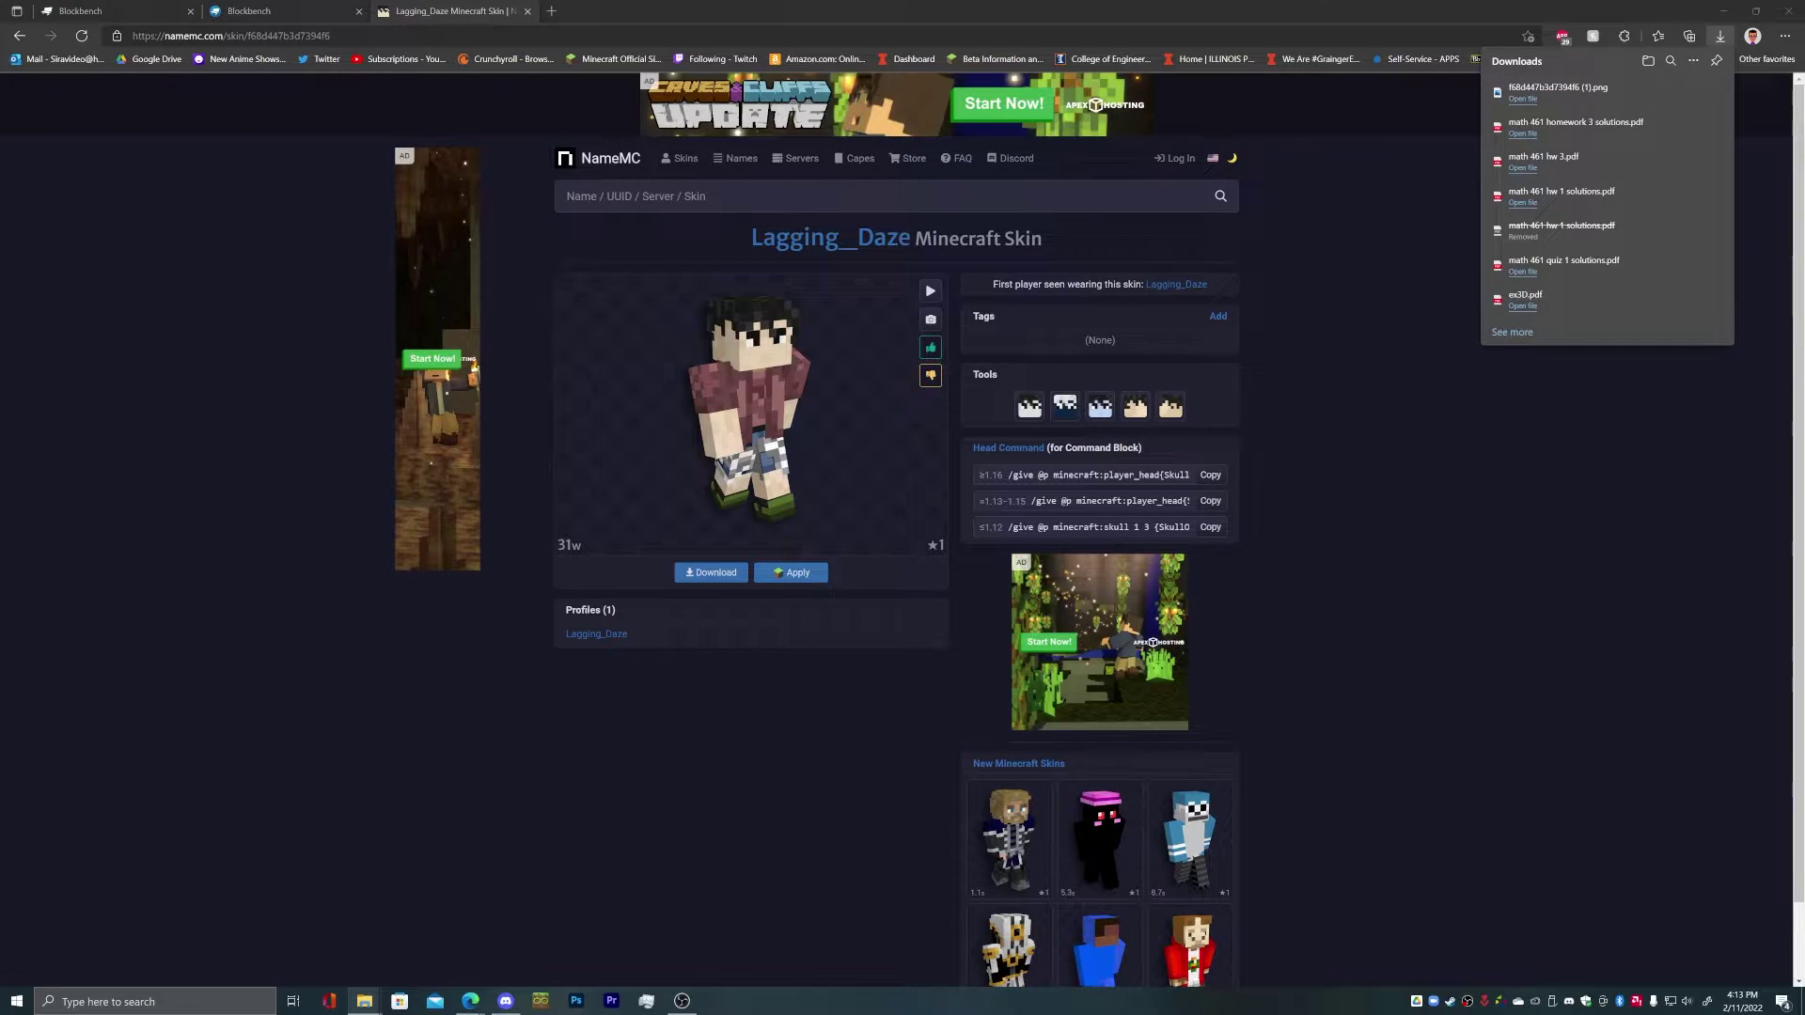
Rename the downloaded skin file in the Downloads folder to "lagging_daze skin" and close the folder window.
click(363, 1000)
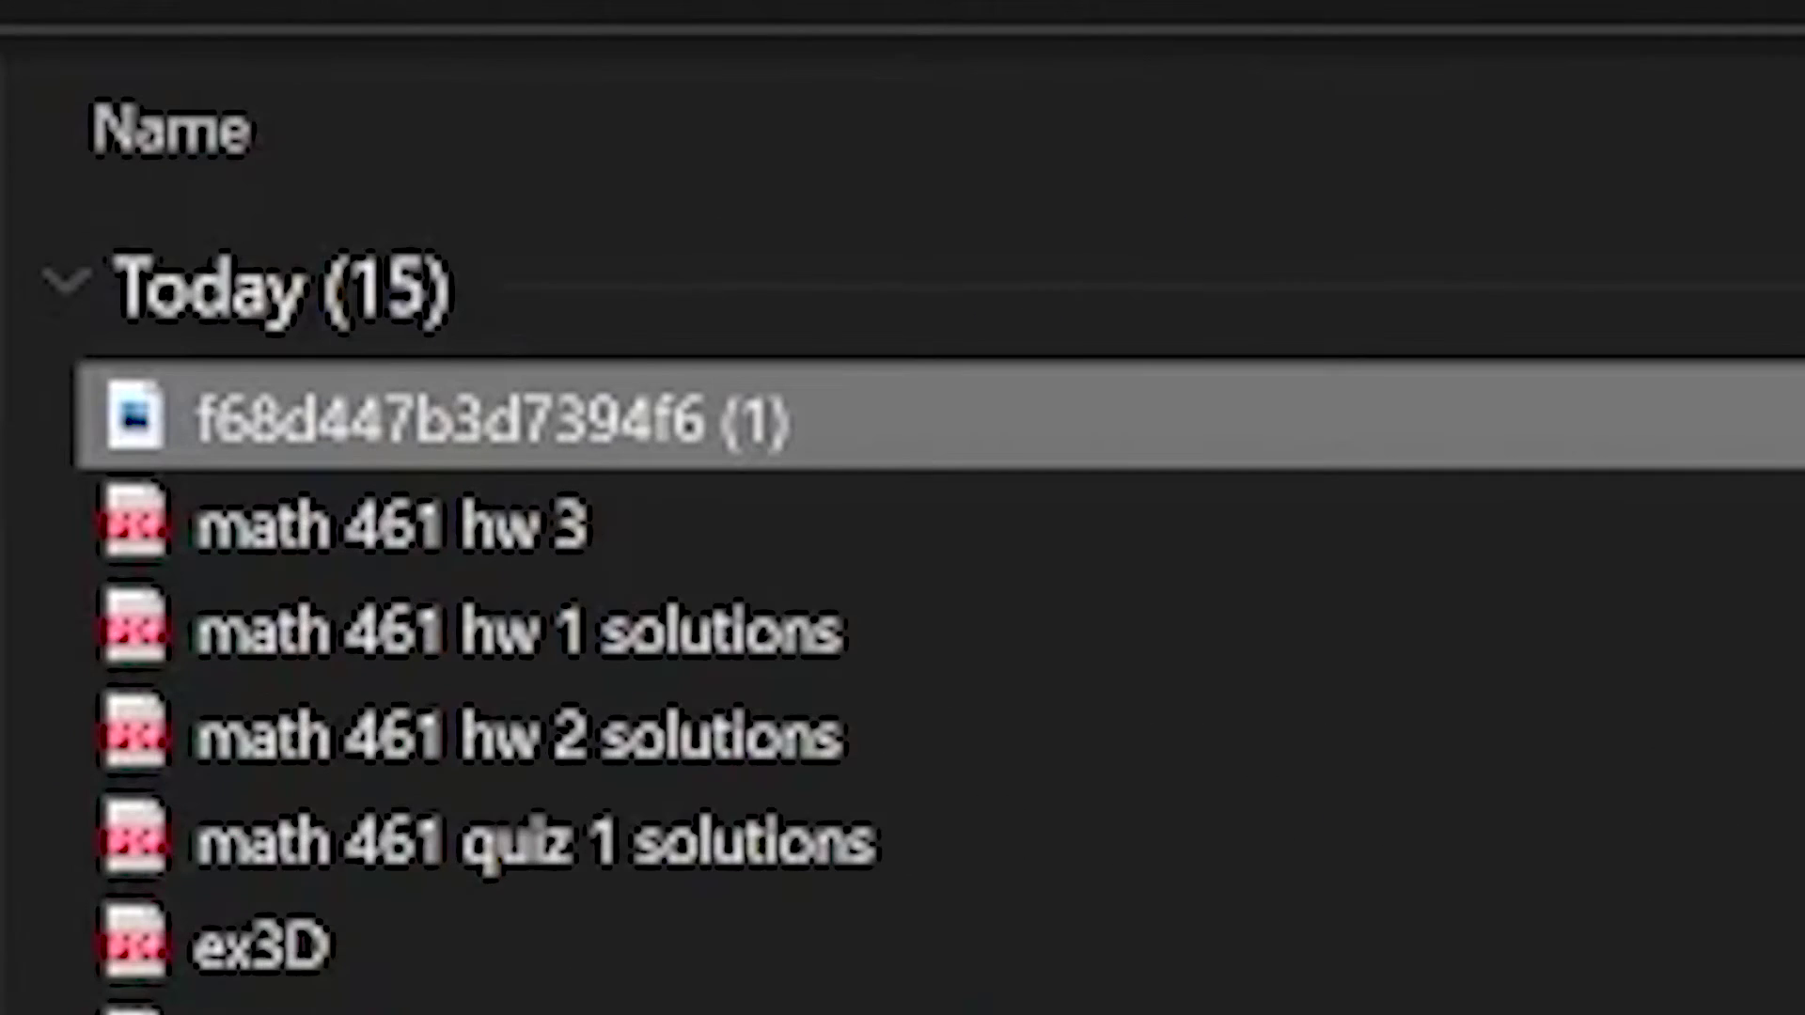
click(653, 453)
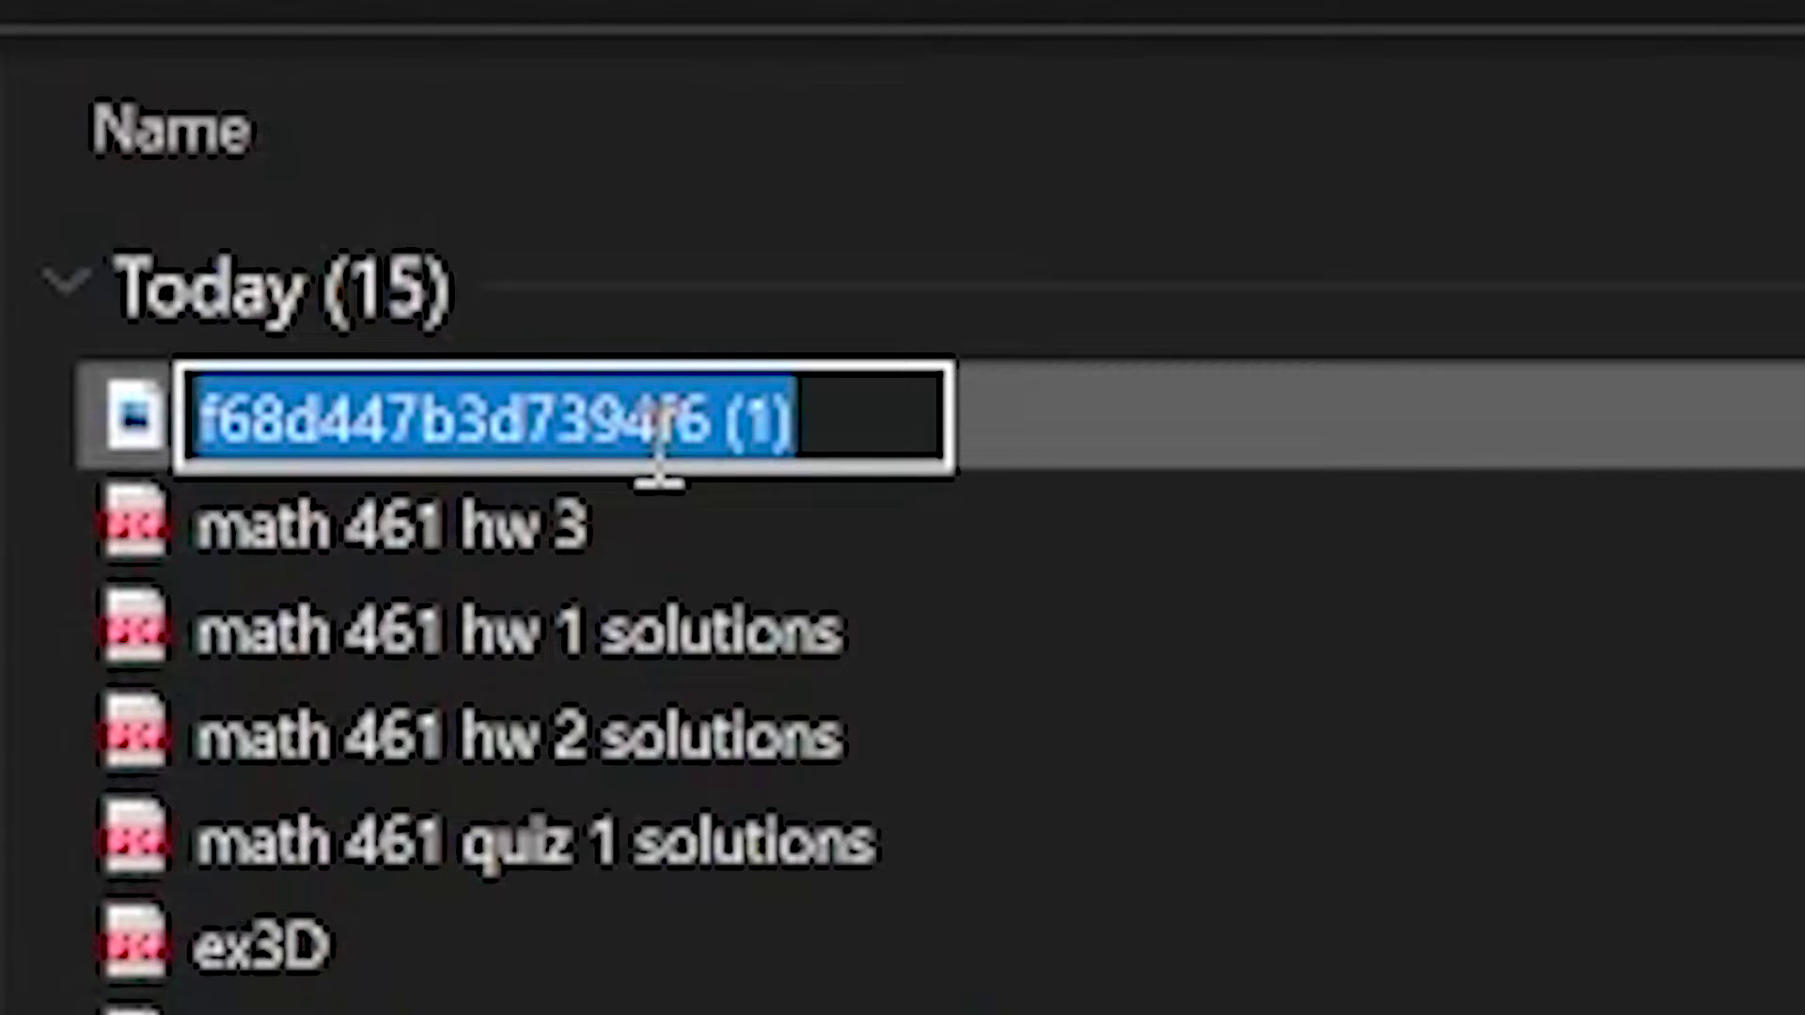
text(lagging_daze skin)
key(Return)
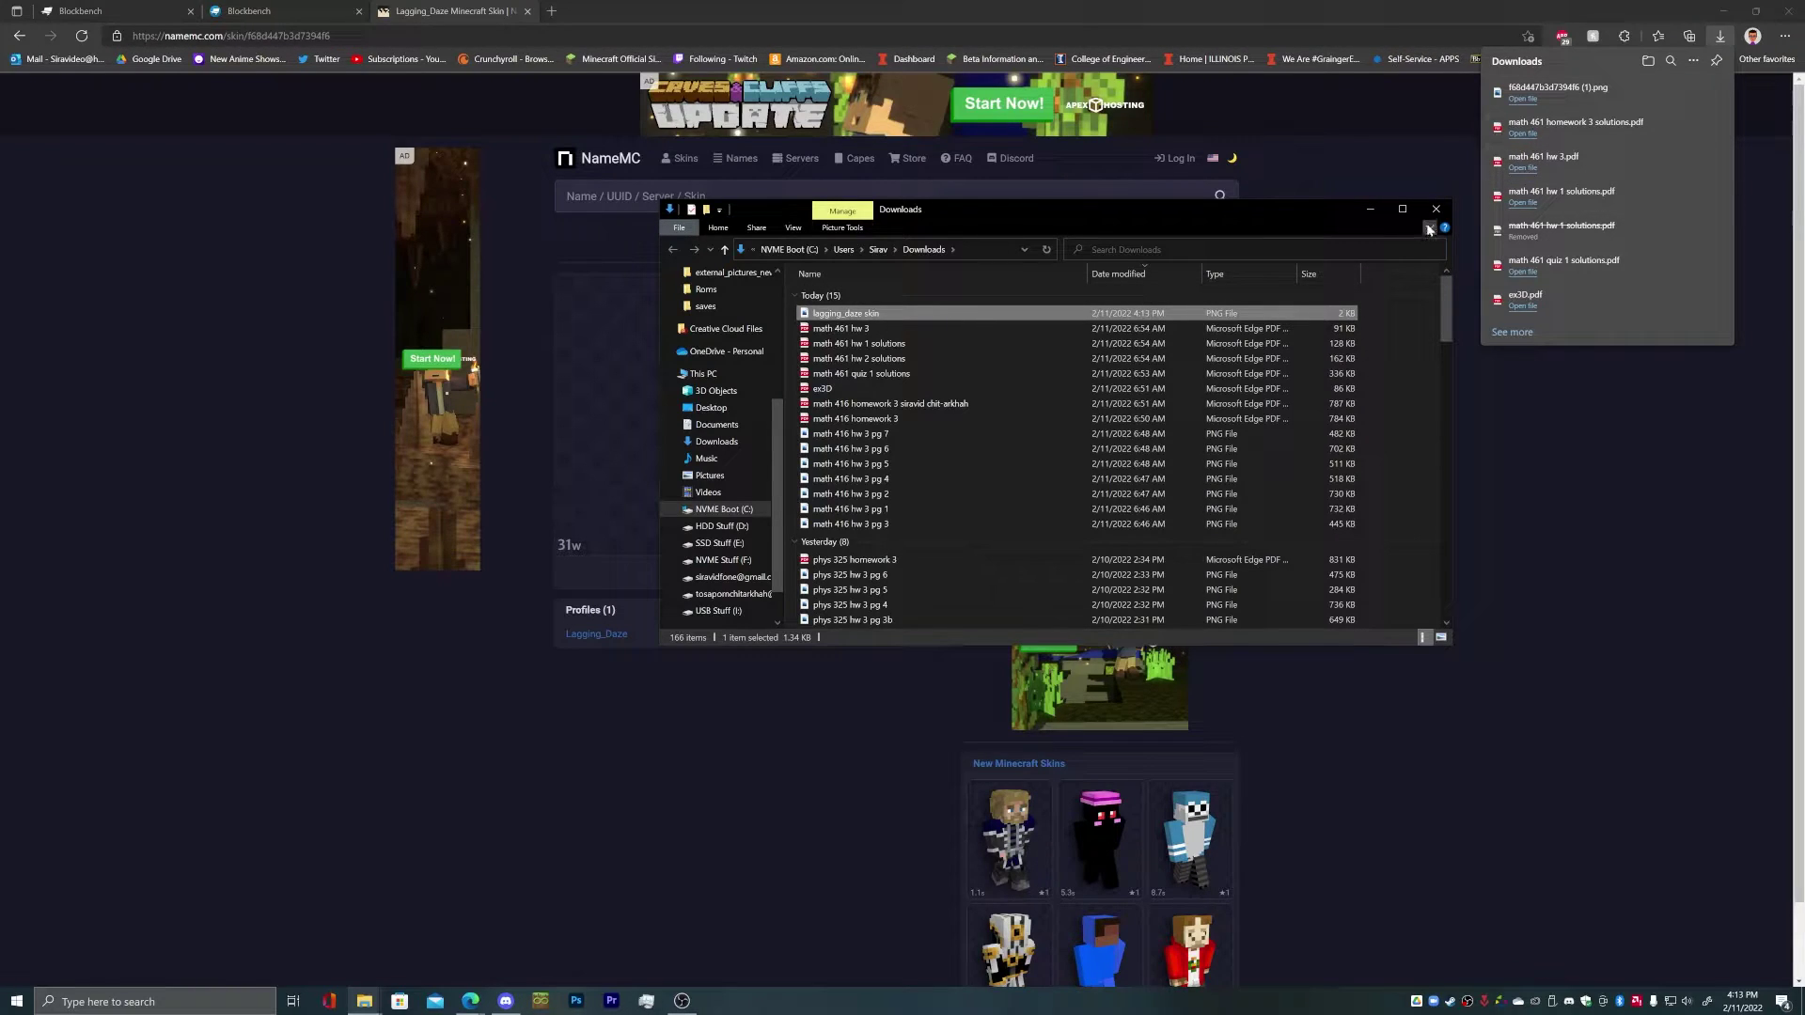
click(1435, 209)
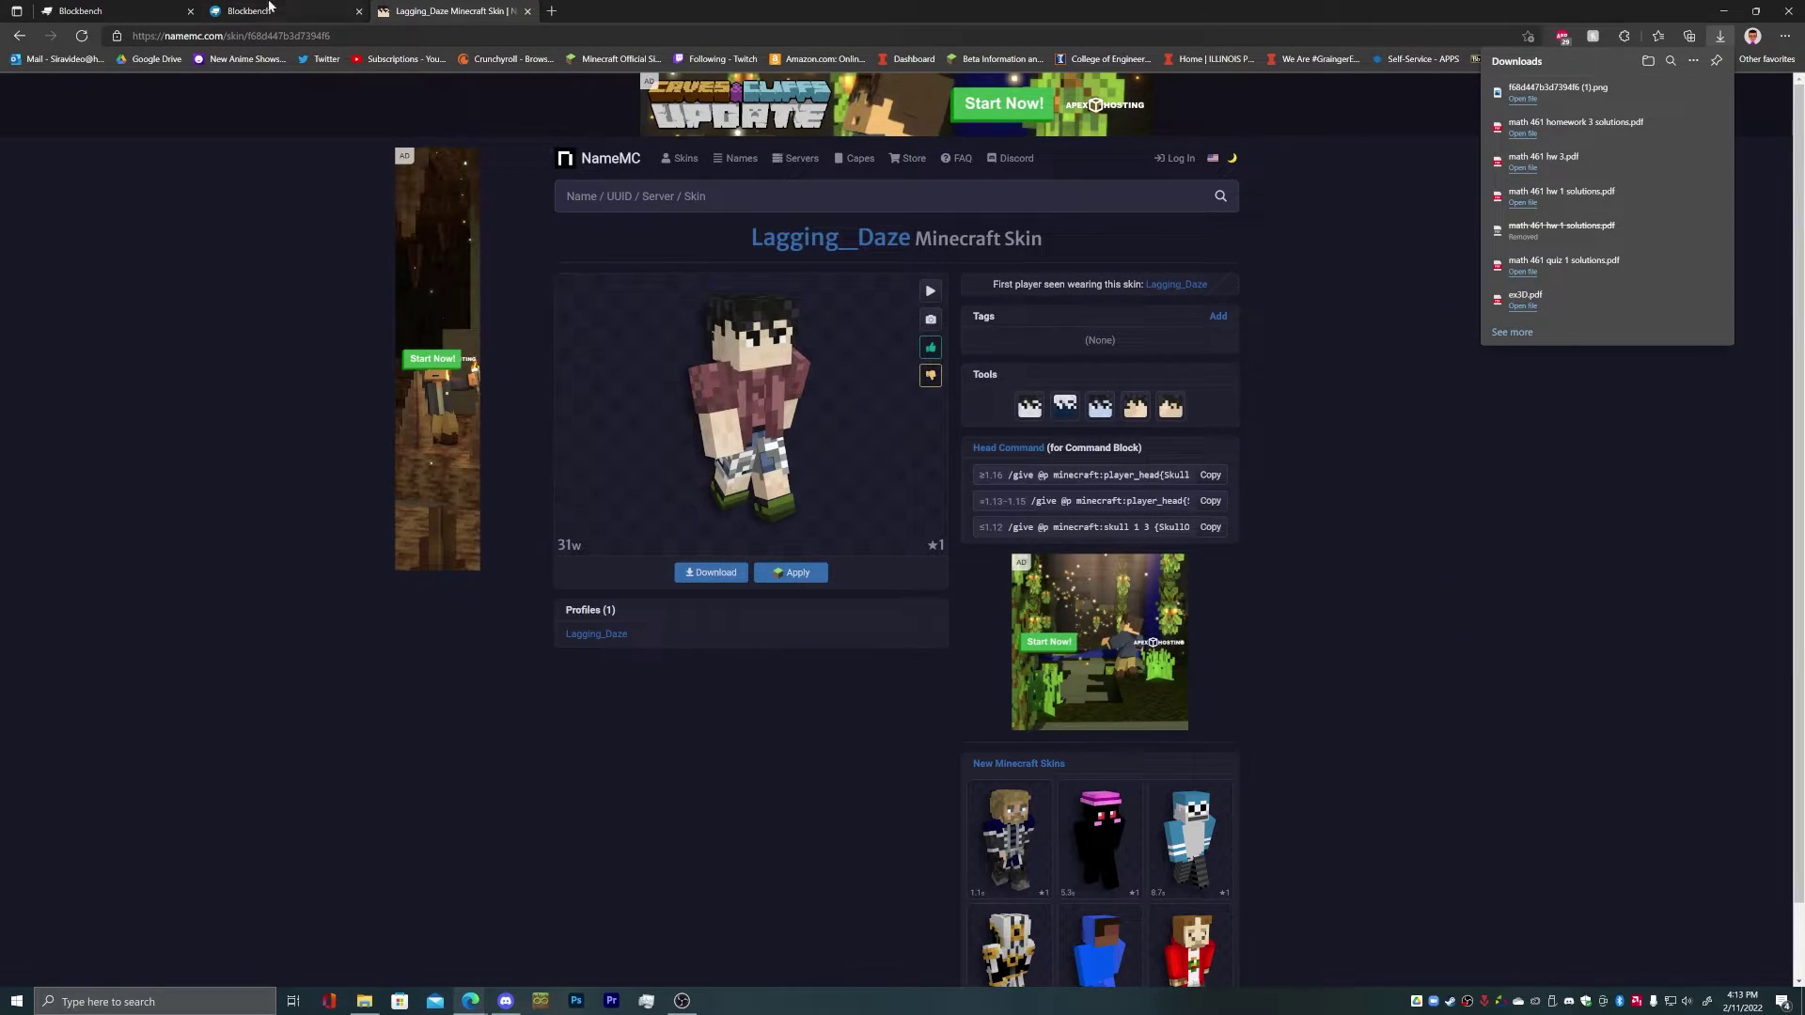
Back in Blockbench, create the Steve skin model at 16x with "lagging_daze skin.png" as texture and Pose and Layer Texture enabled.
click(179, 14)
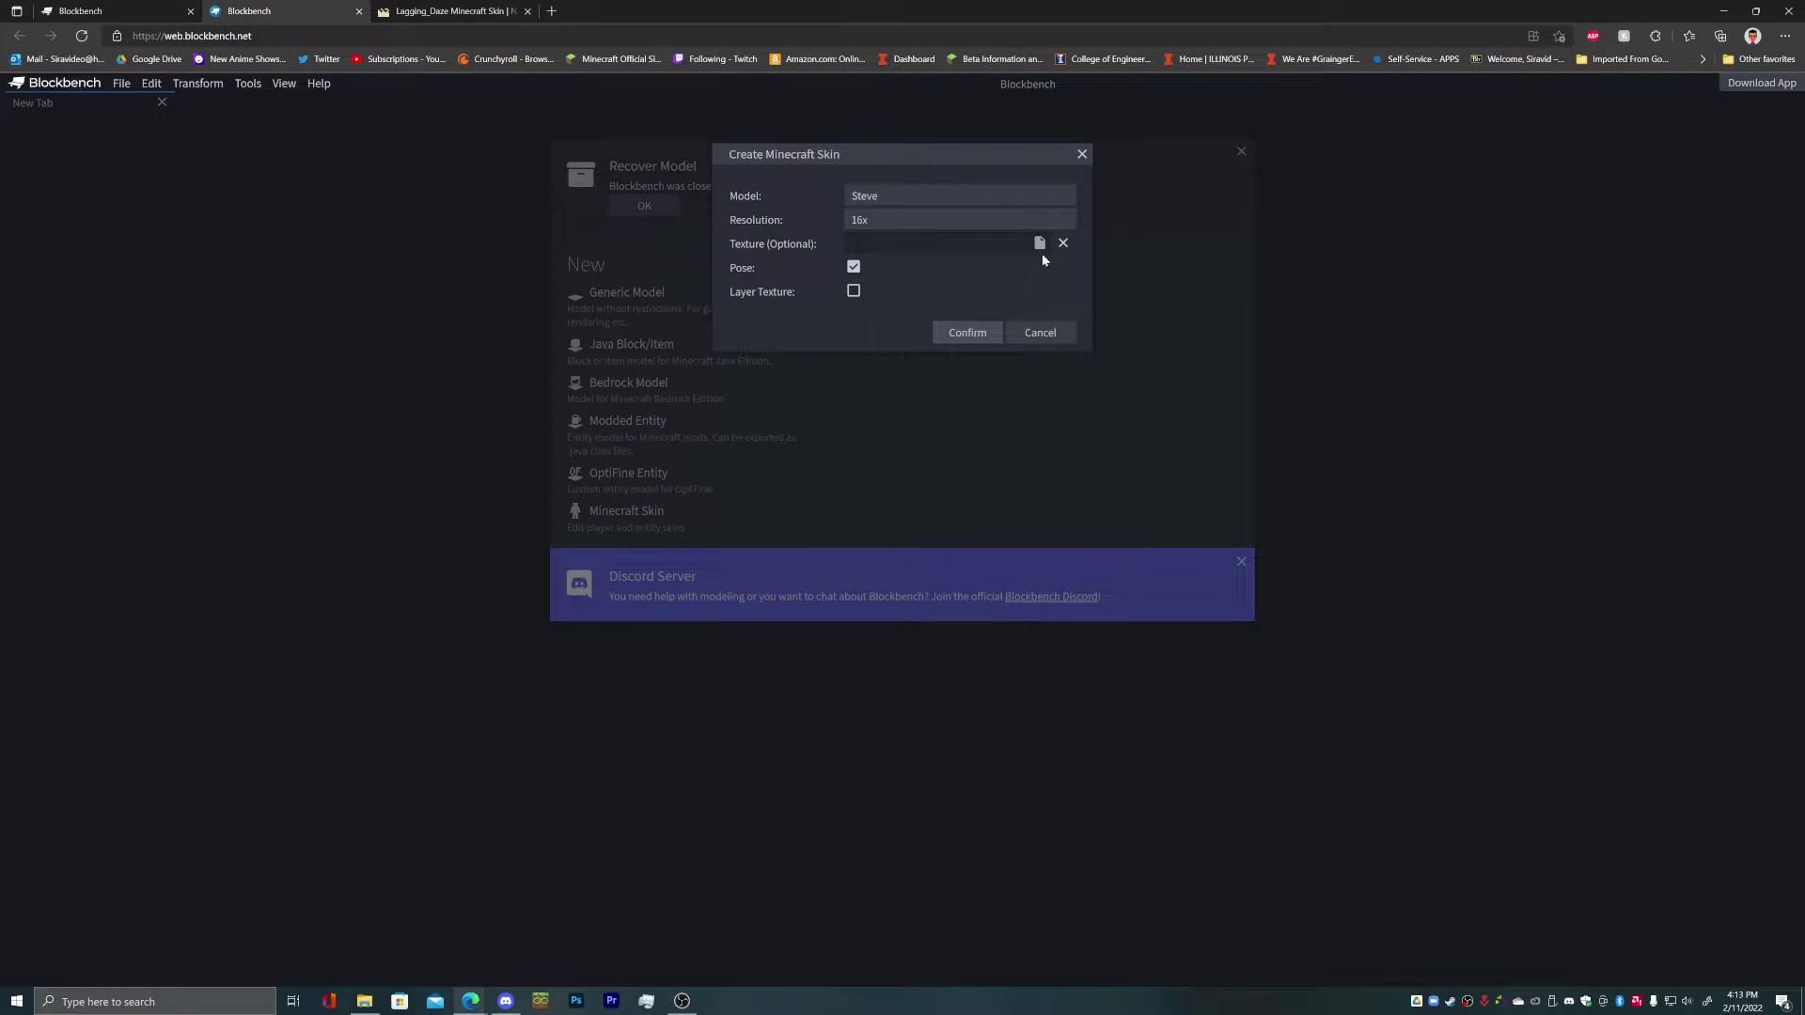
click(1040, 244)
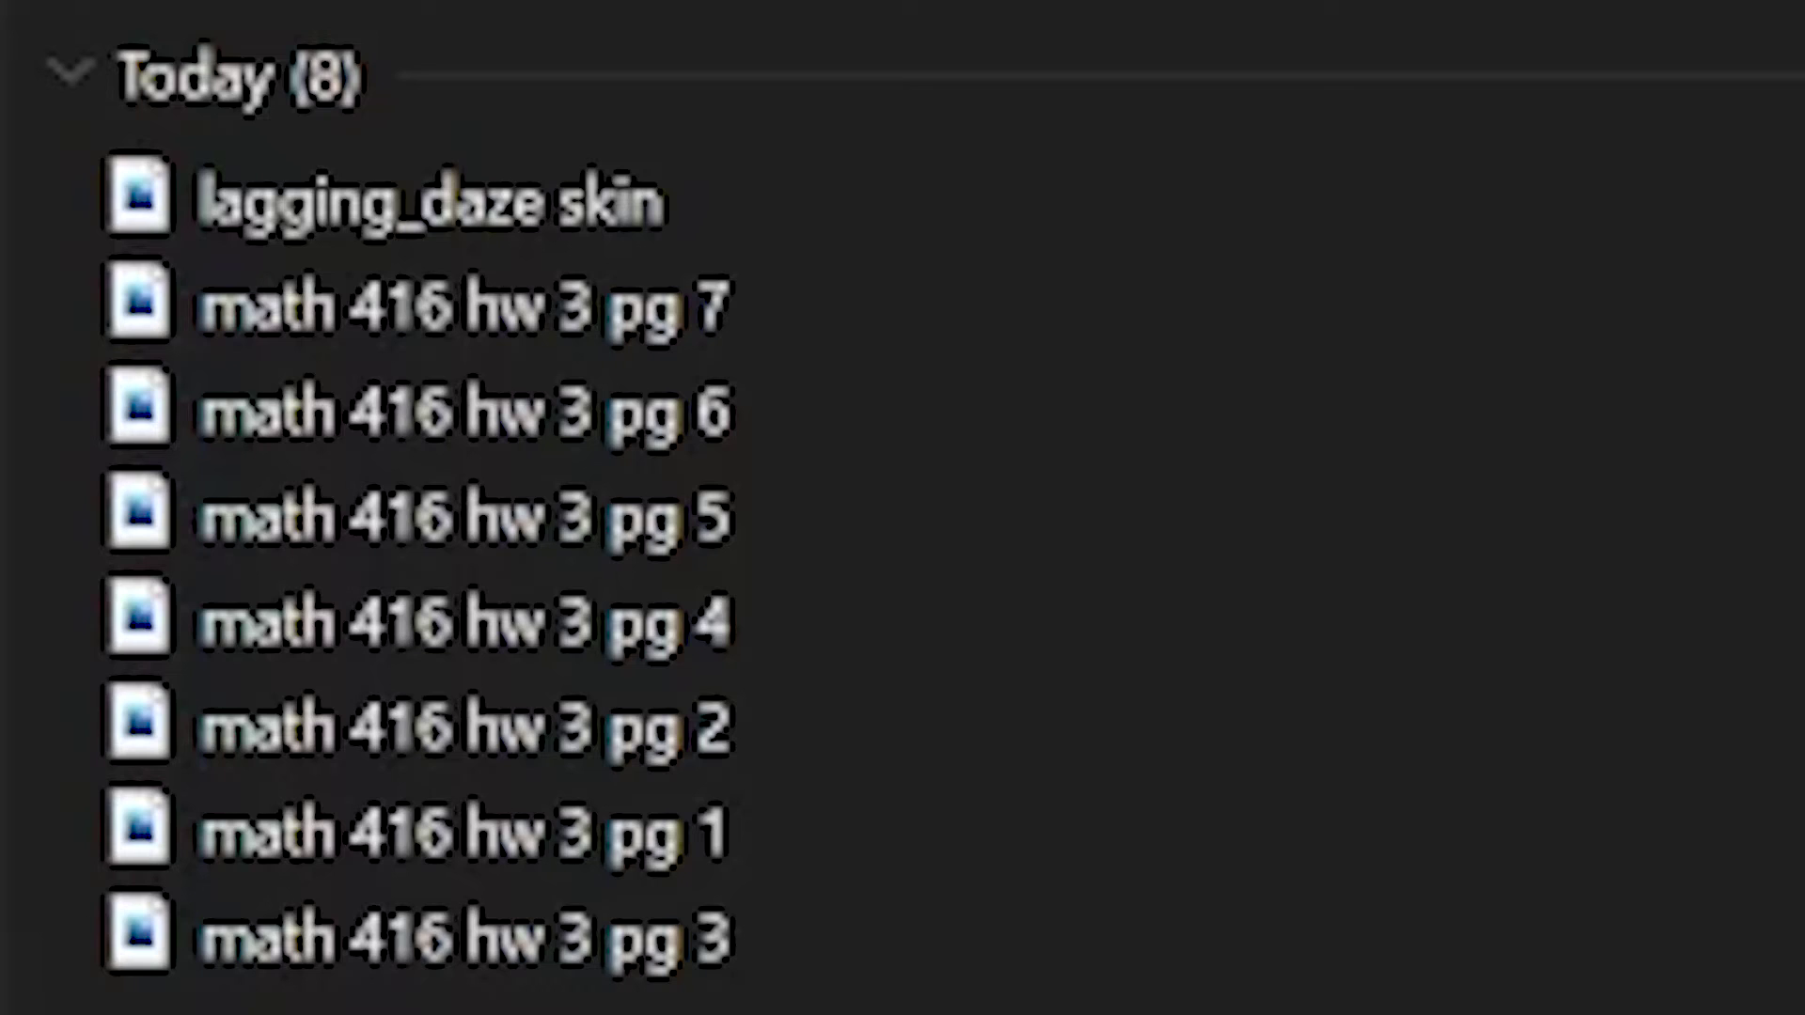
double_click(1229, 199)
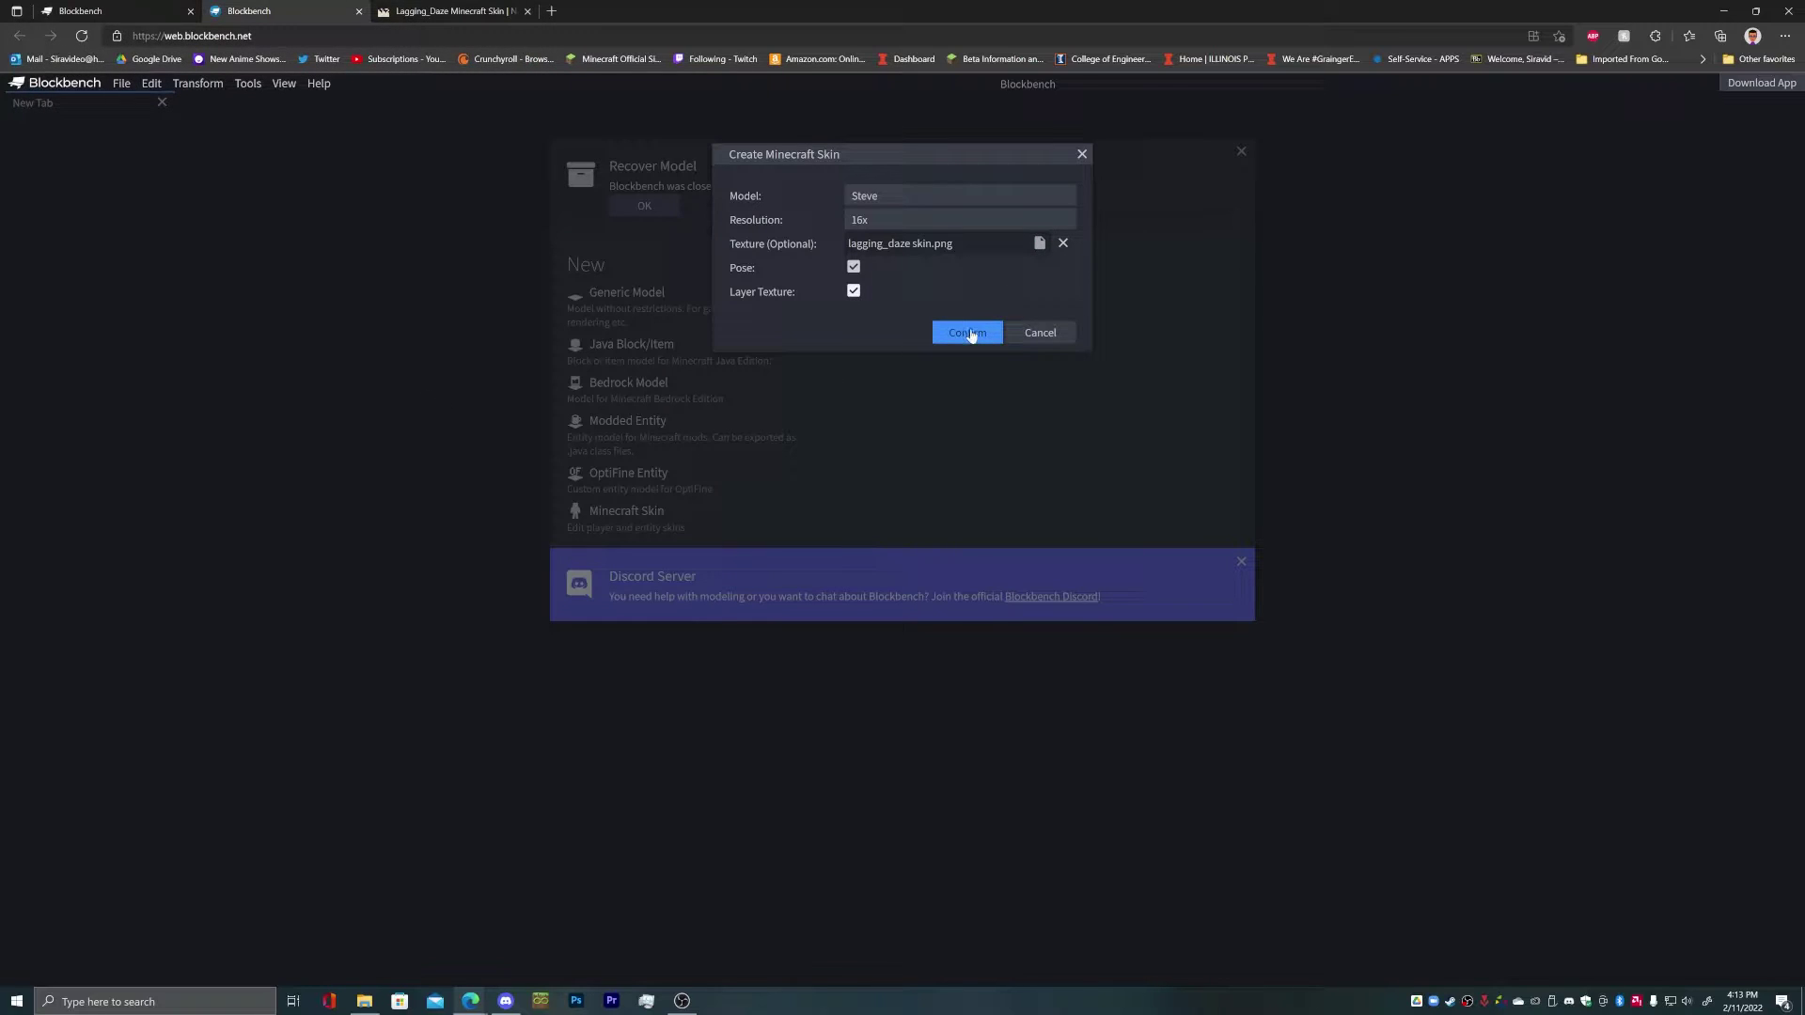
click(967, 333)
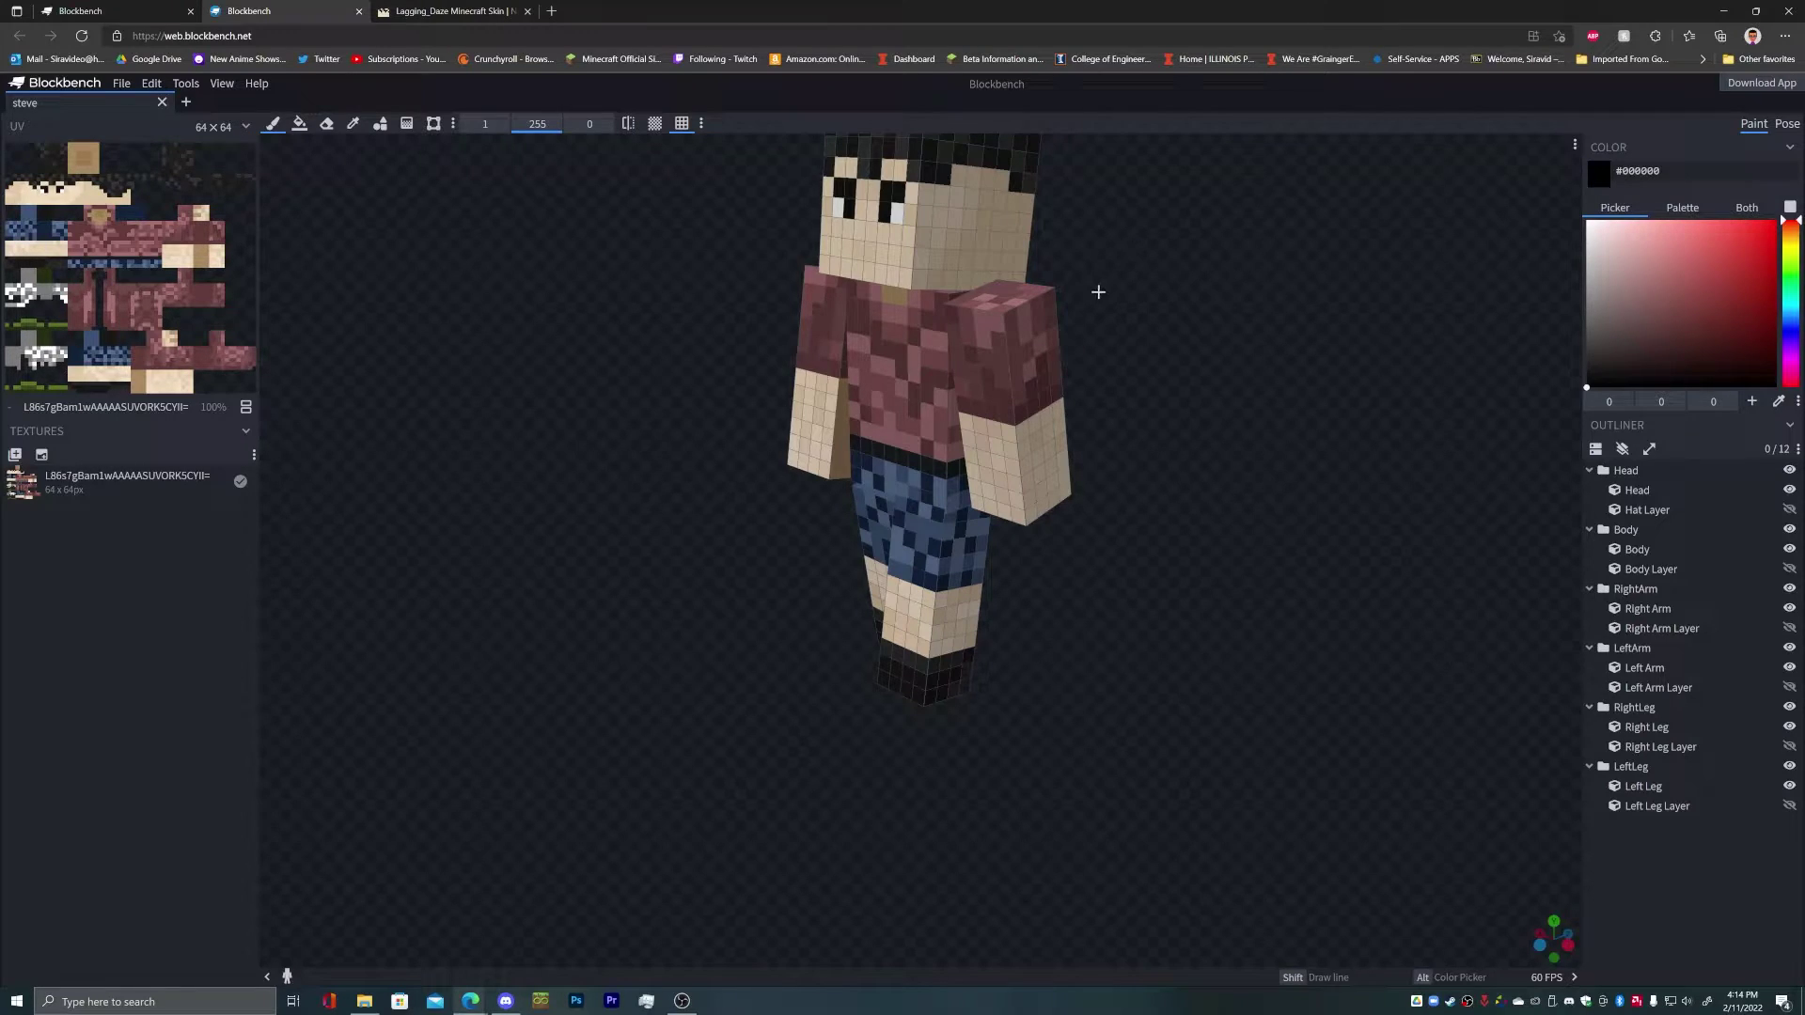
Examine the textured skin model from several angles and distances.
click(122, 82)
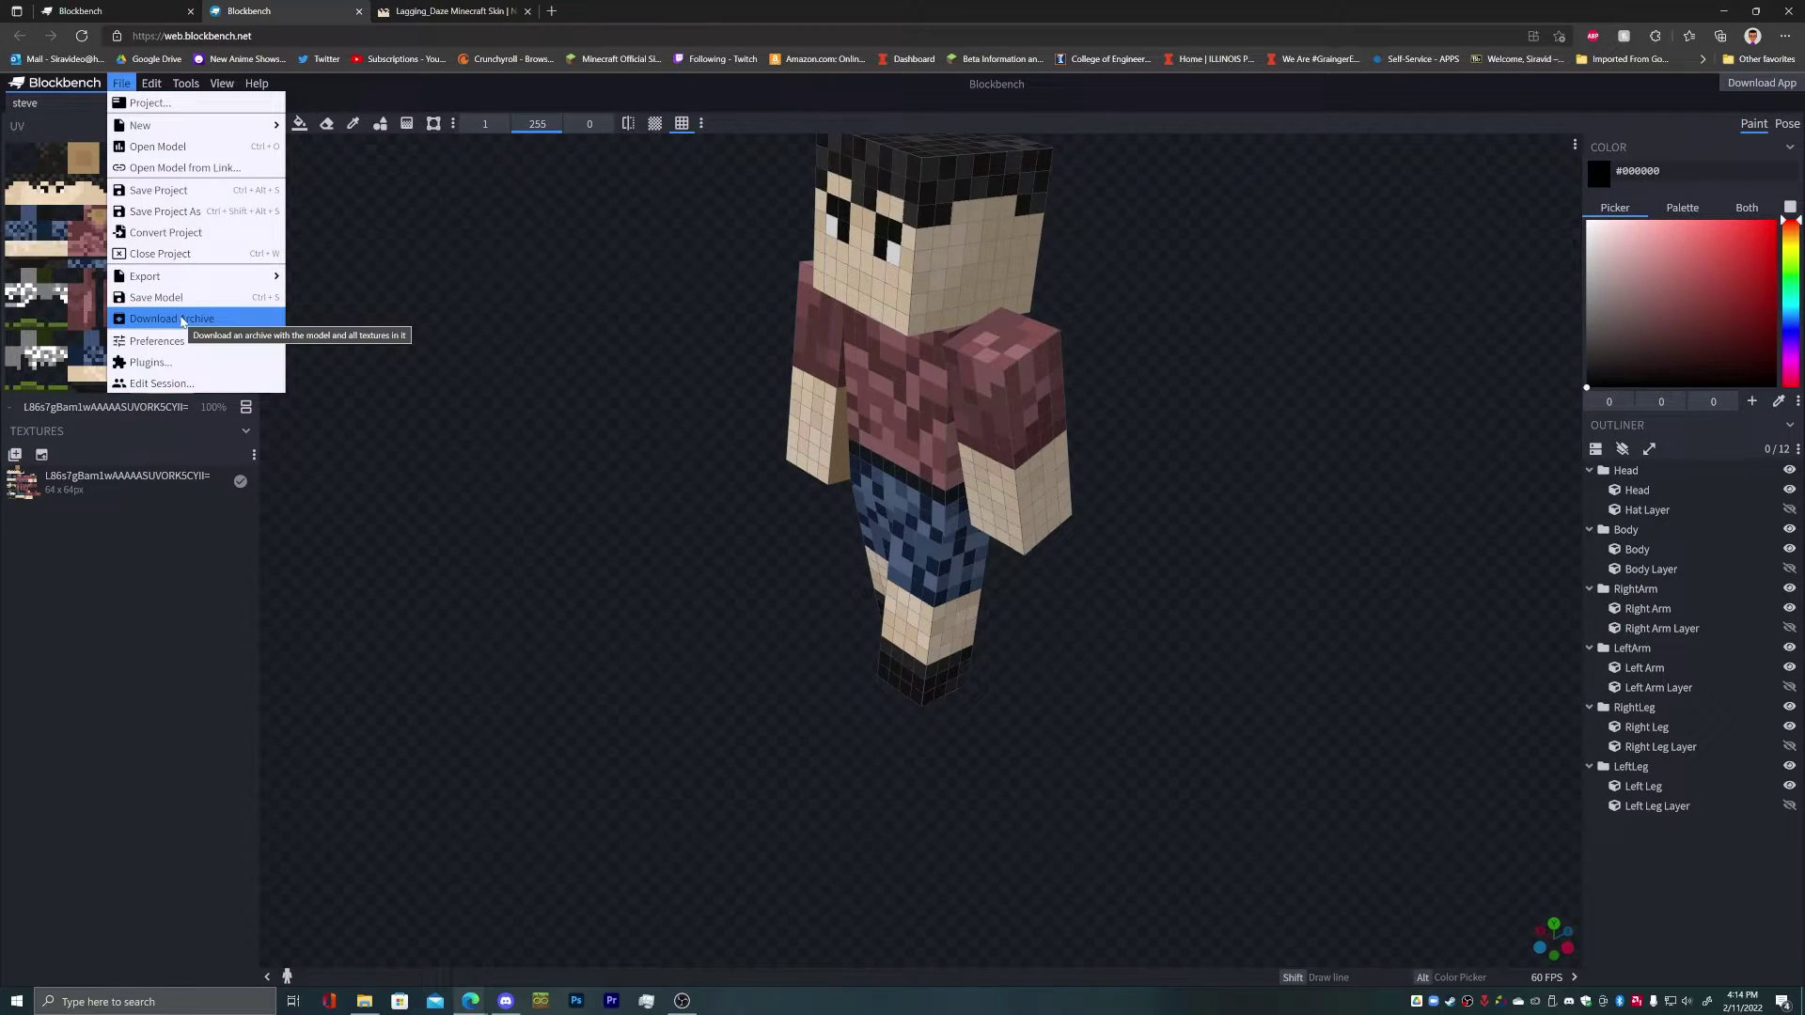
click(775, 96)
drag(1140, 342, 1174, 367)
scroll(1175, 368, down, 5)
scroll(1175, 367, up, 5)
scroll(1174, 368, down, 5)
scroll(1174, 368, up, 5)
scroll(1178, 379, down, 5)
scroll(1176, 382, up, 4)
mouse_move(1185, 363)
right_down()
mouse_move(1366, 379)
mouse_move(1047, 347)
mouse_move(1168, 364)
right_up()
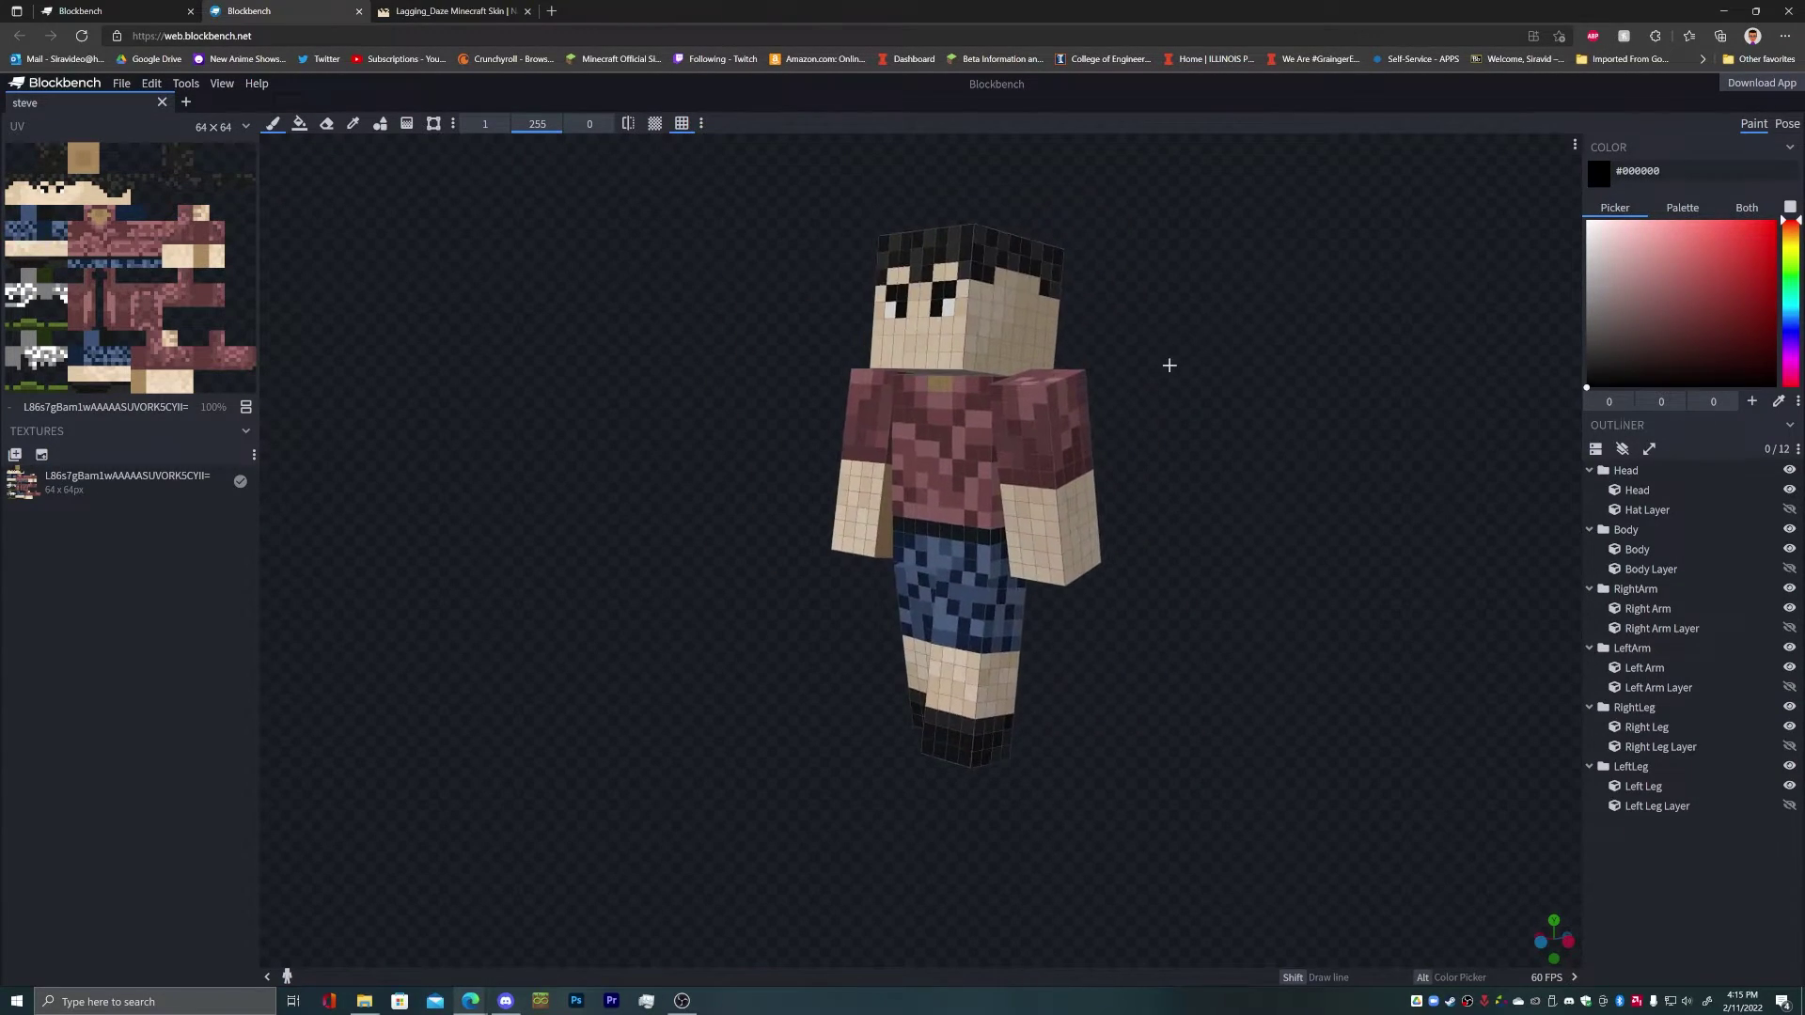
drag(1173, 364, 1130, 388)
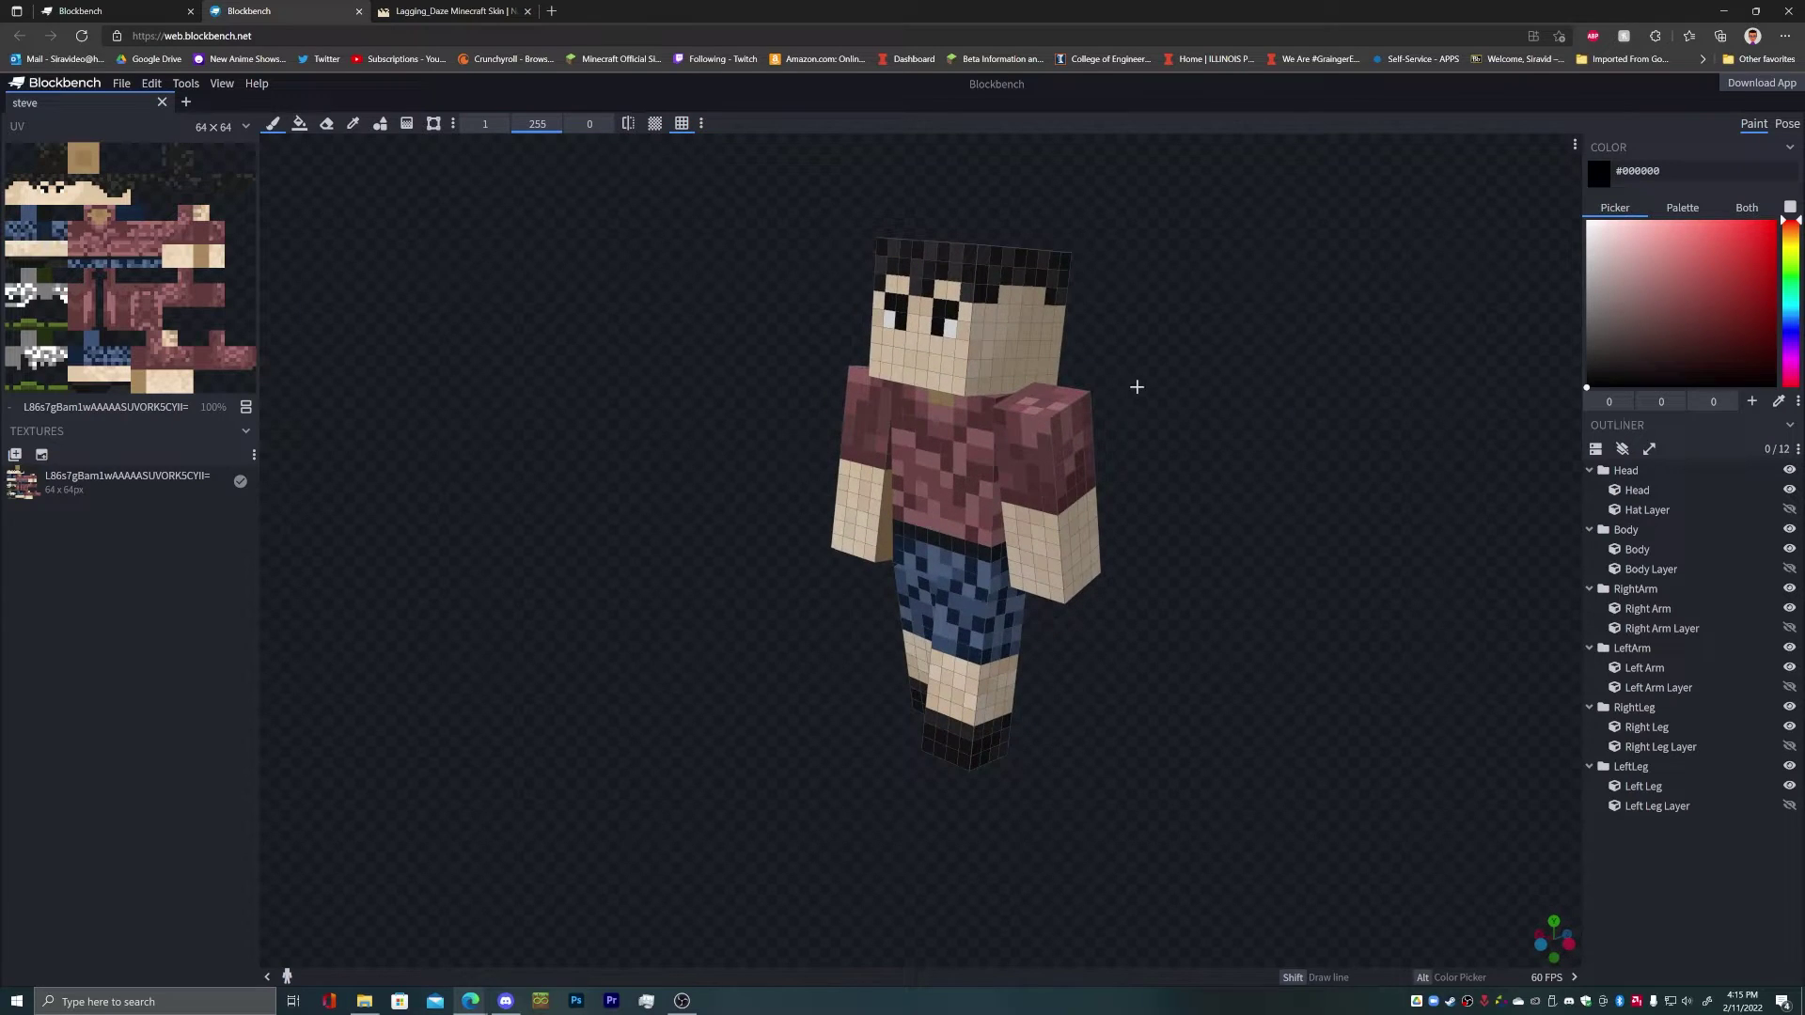
scroll(1139, 386, up, 3)
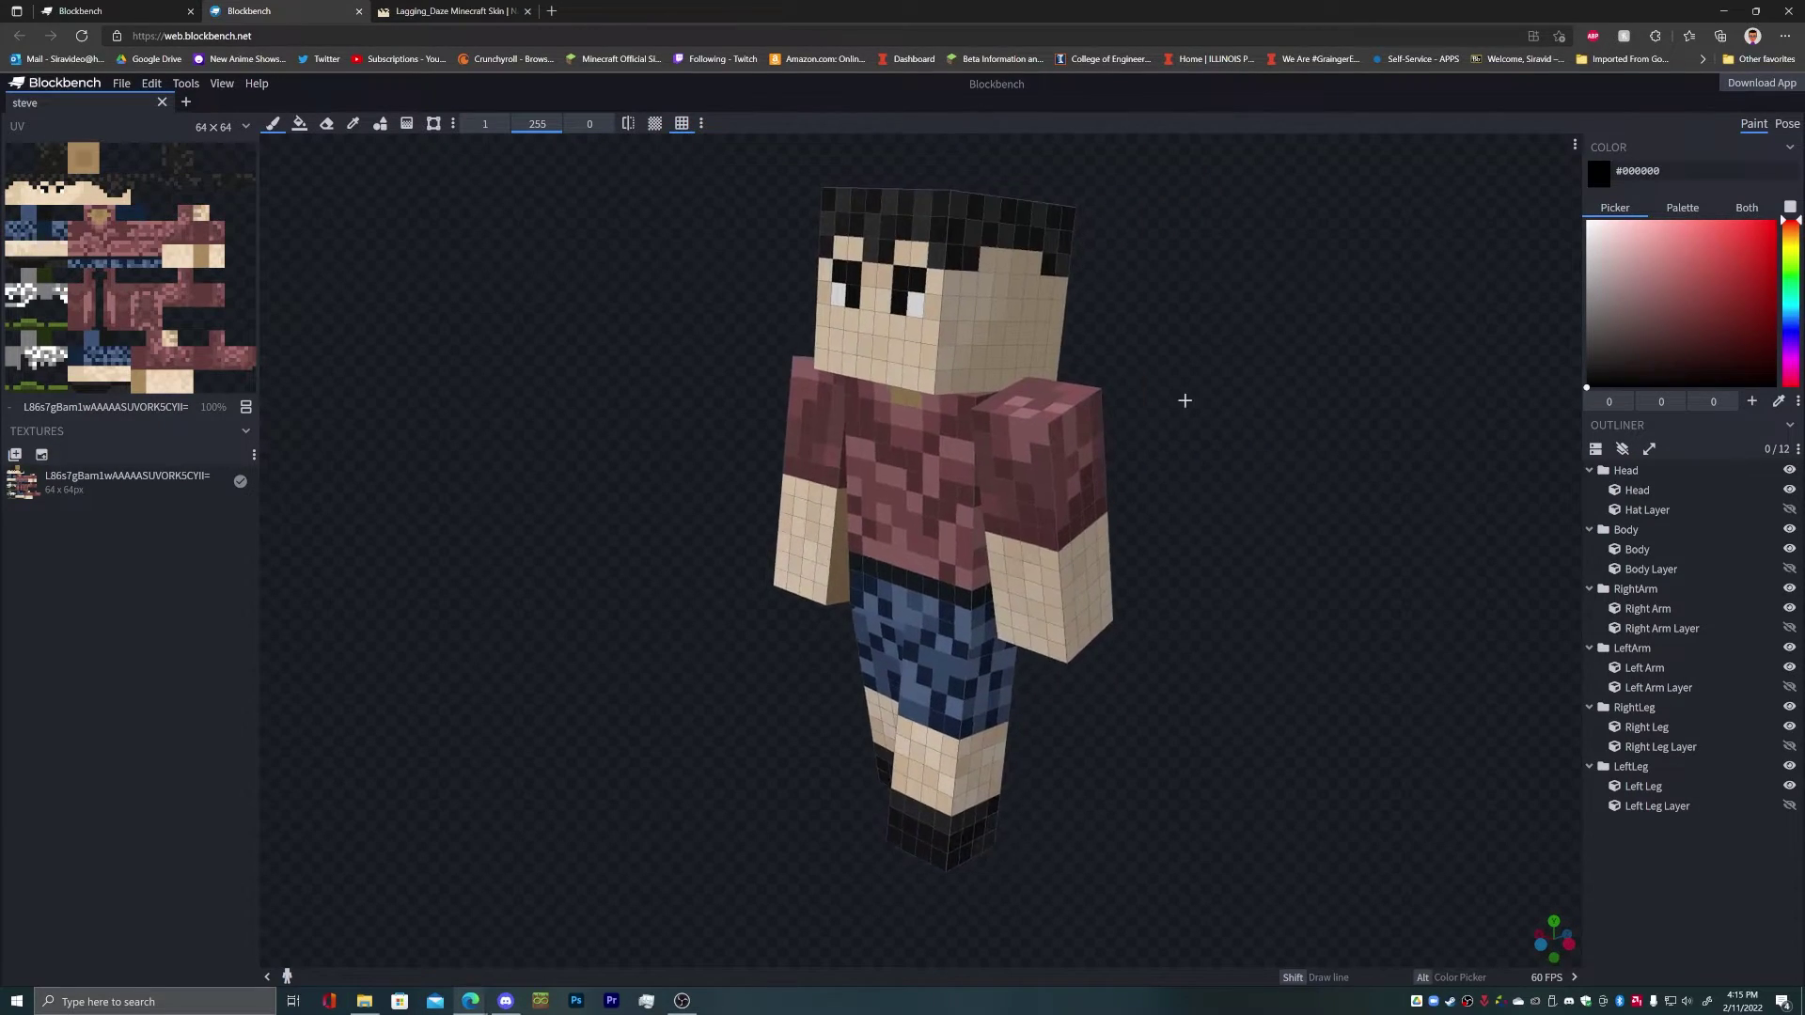
right_drag(1185, 401, 1337, 372)
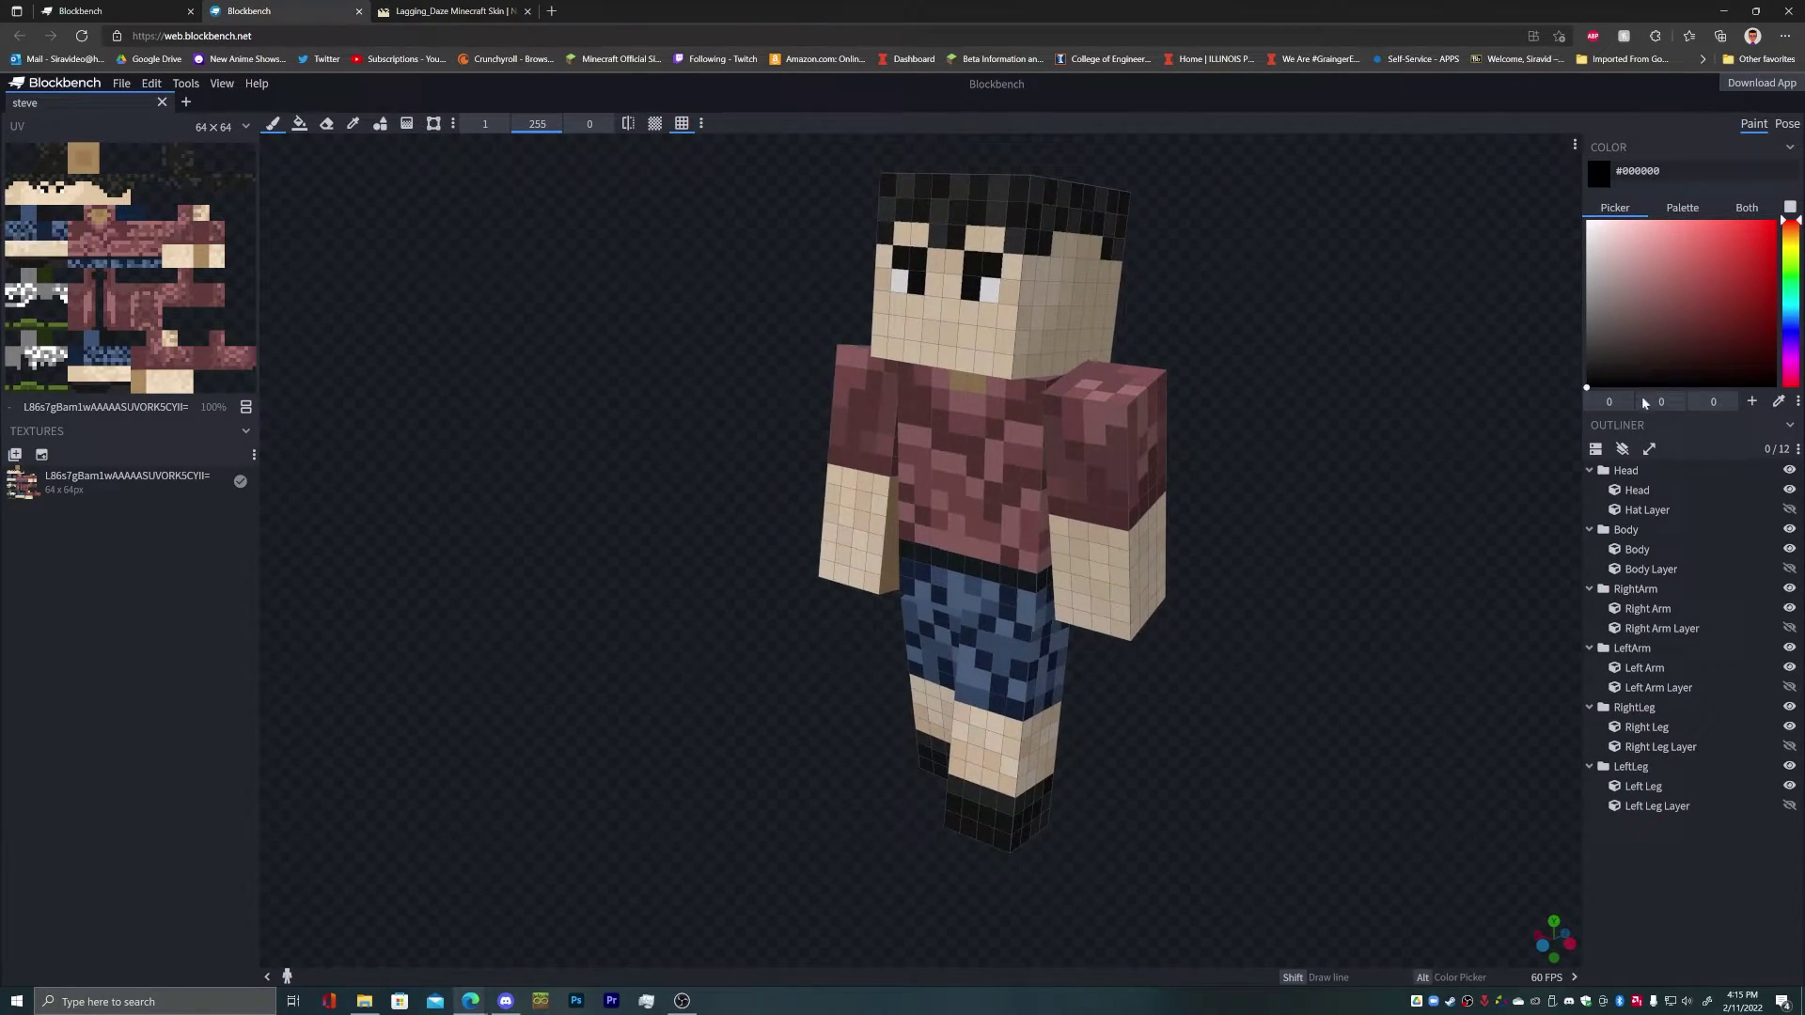
Make the hat, body, both arm and both leg outer layers of the skin visible.
click(1789, 510)
click(1789, 569)
click(1789, 628)
click(1789, 687)
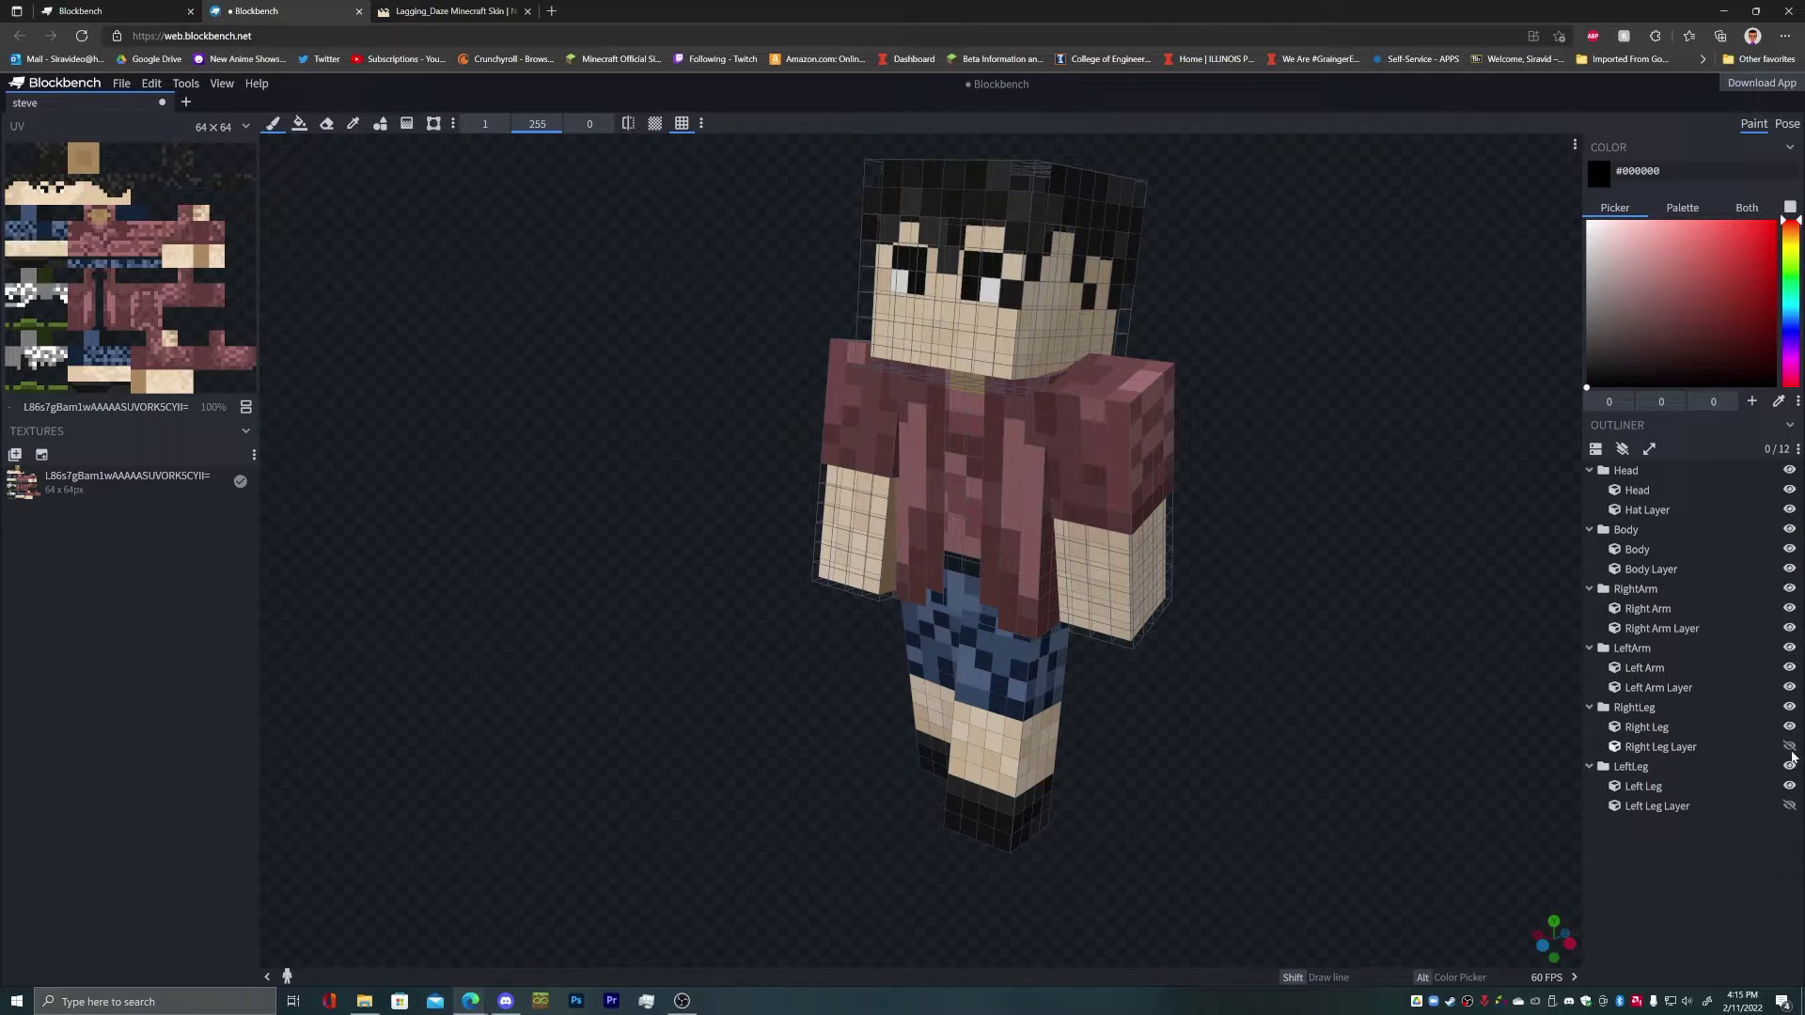
click(1789, 747)
click(1789, 806)
mouse_move(1357, 477)
mouse_down()
mouse_move(1410, 488)
mouse_move(1343, 487)
mouse_up()
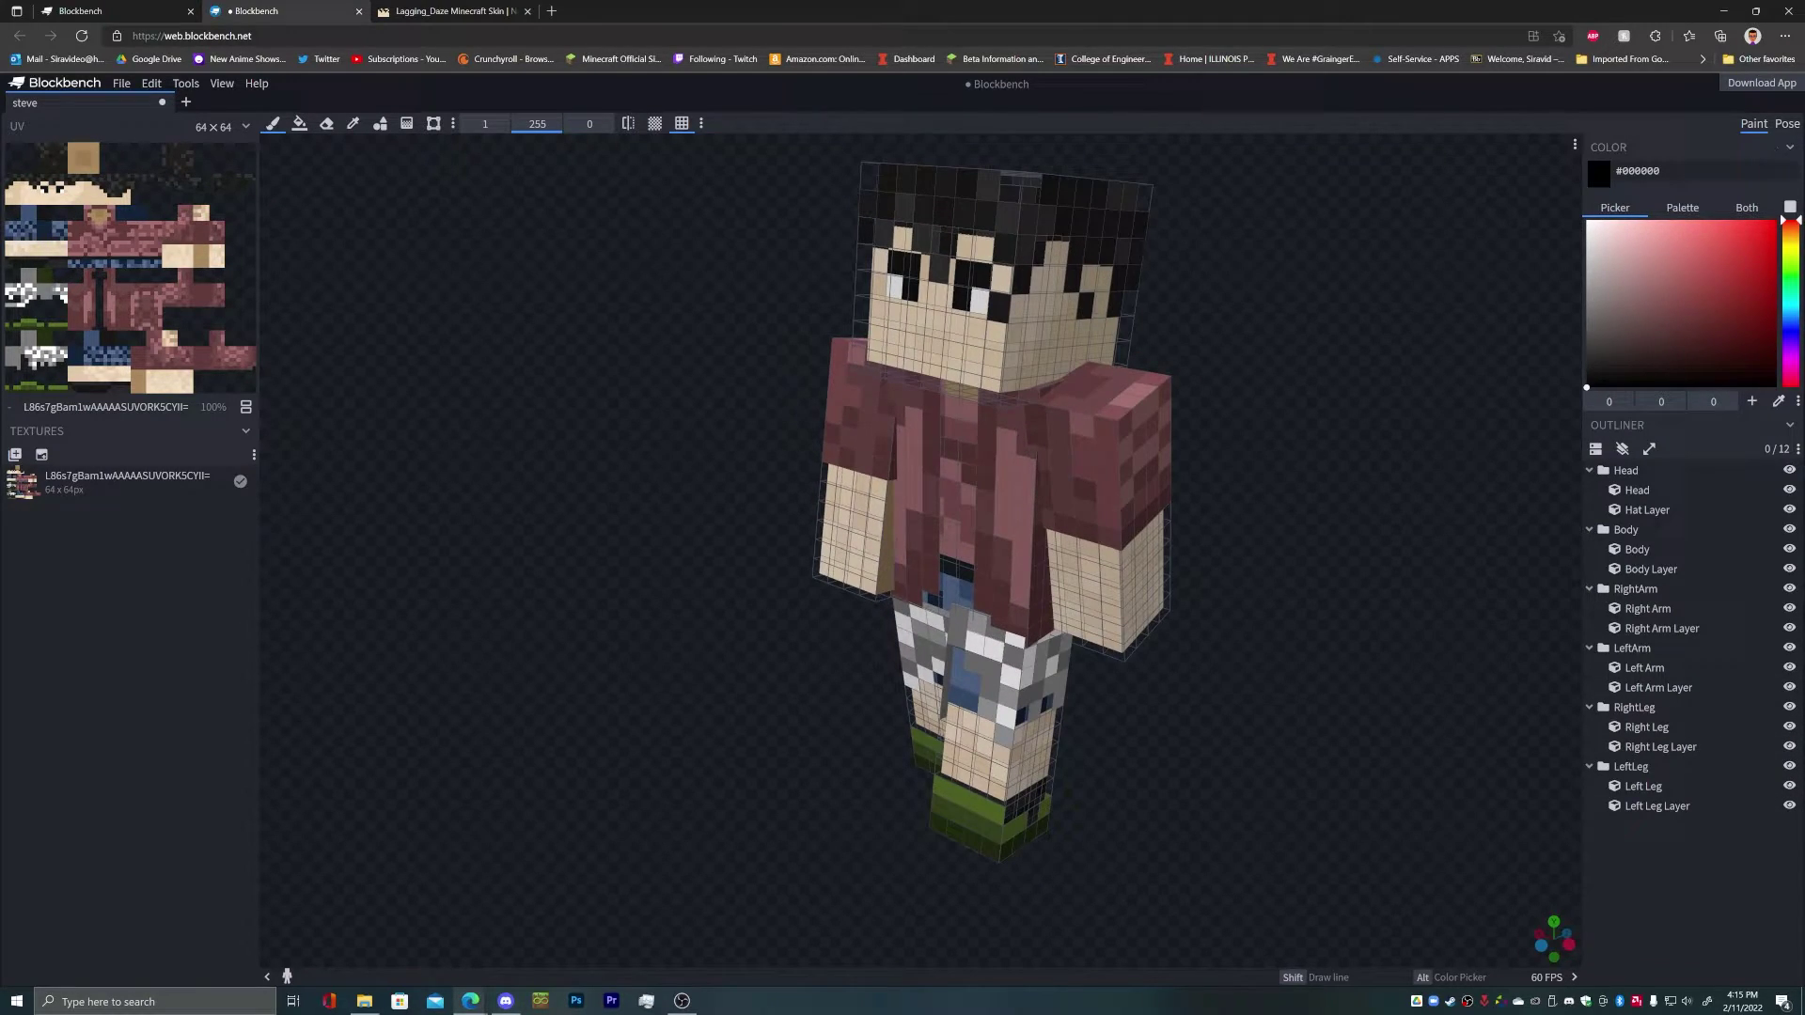
Switch to Pose mode and rotate the left arm outward to about 43, 39 and -34 degrees.
click(1788, 123)
drag(1292, 396, 1119, 397)
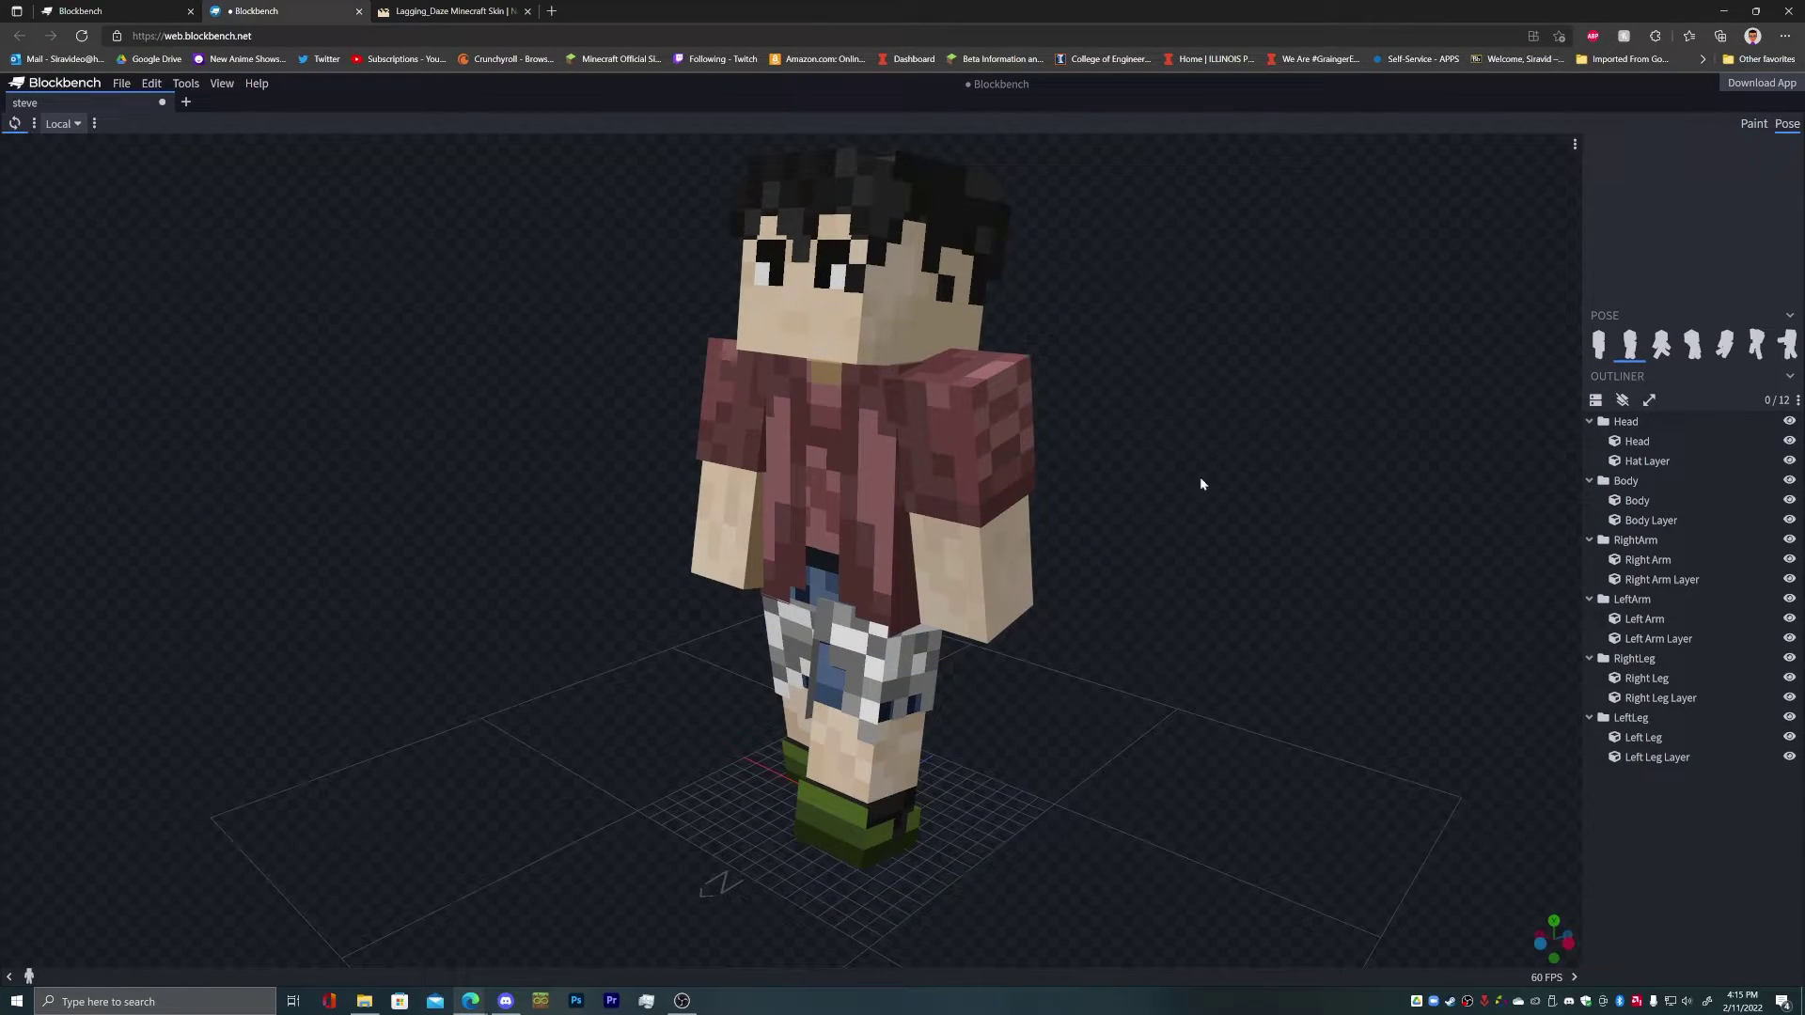
click(974, 474)
drag(908, 414, 985, 484)
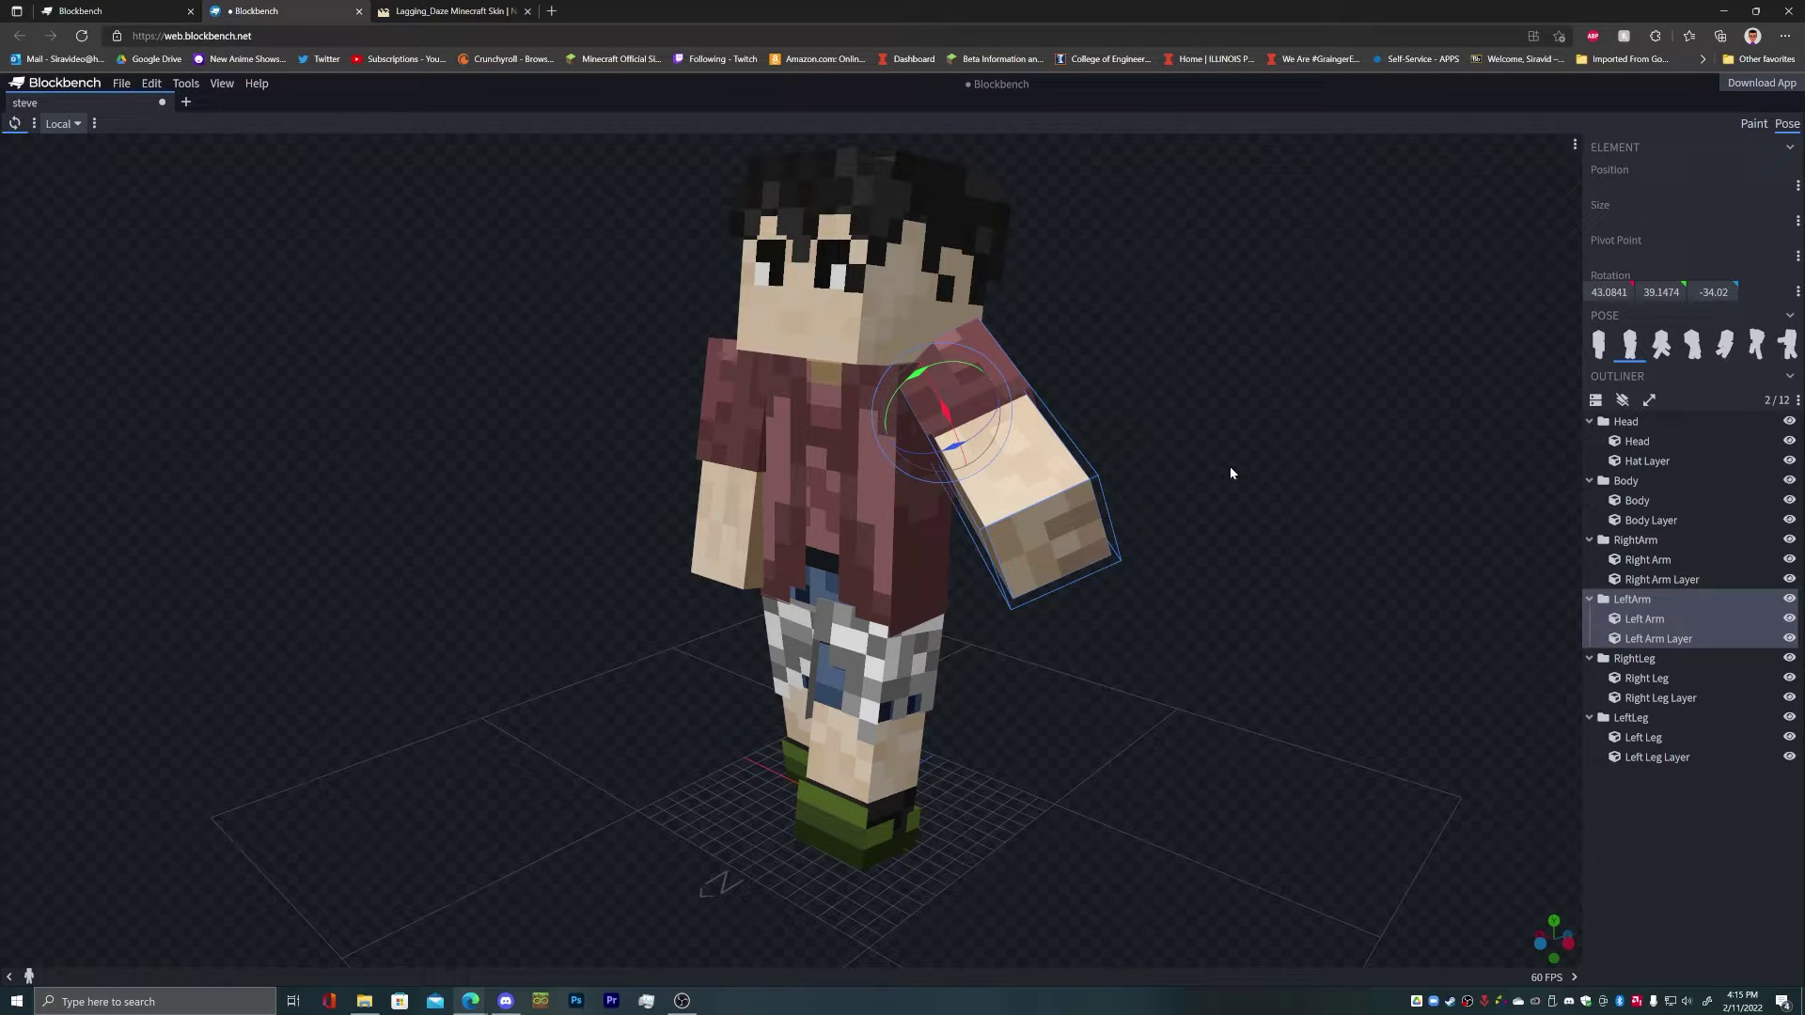
Raise the left arm to an X rotation of about 80.6 degrees and fine-tune its sideways angle.
right_drag(1170, 440, 1290, 453)
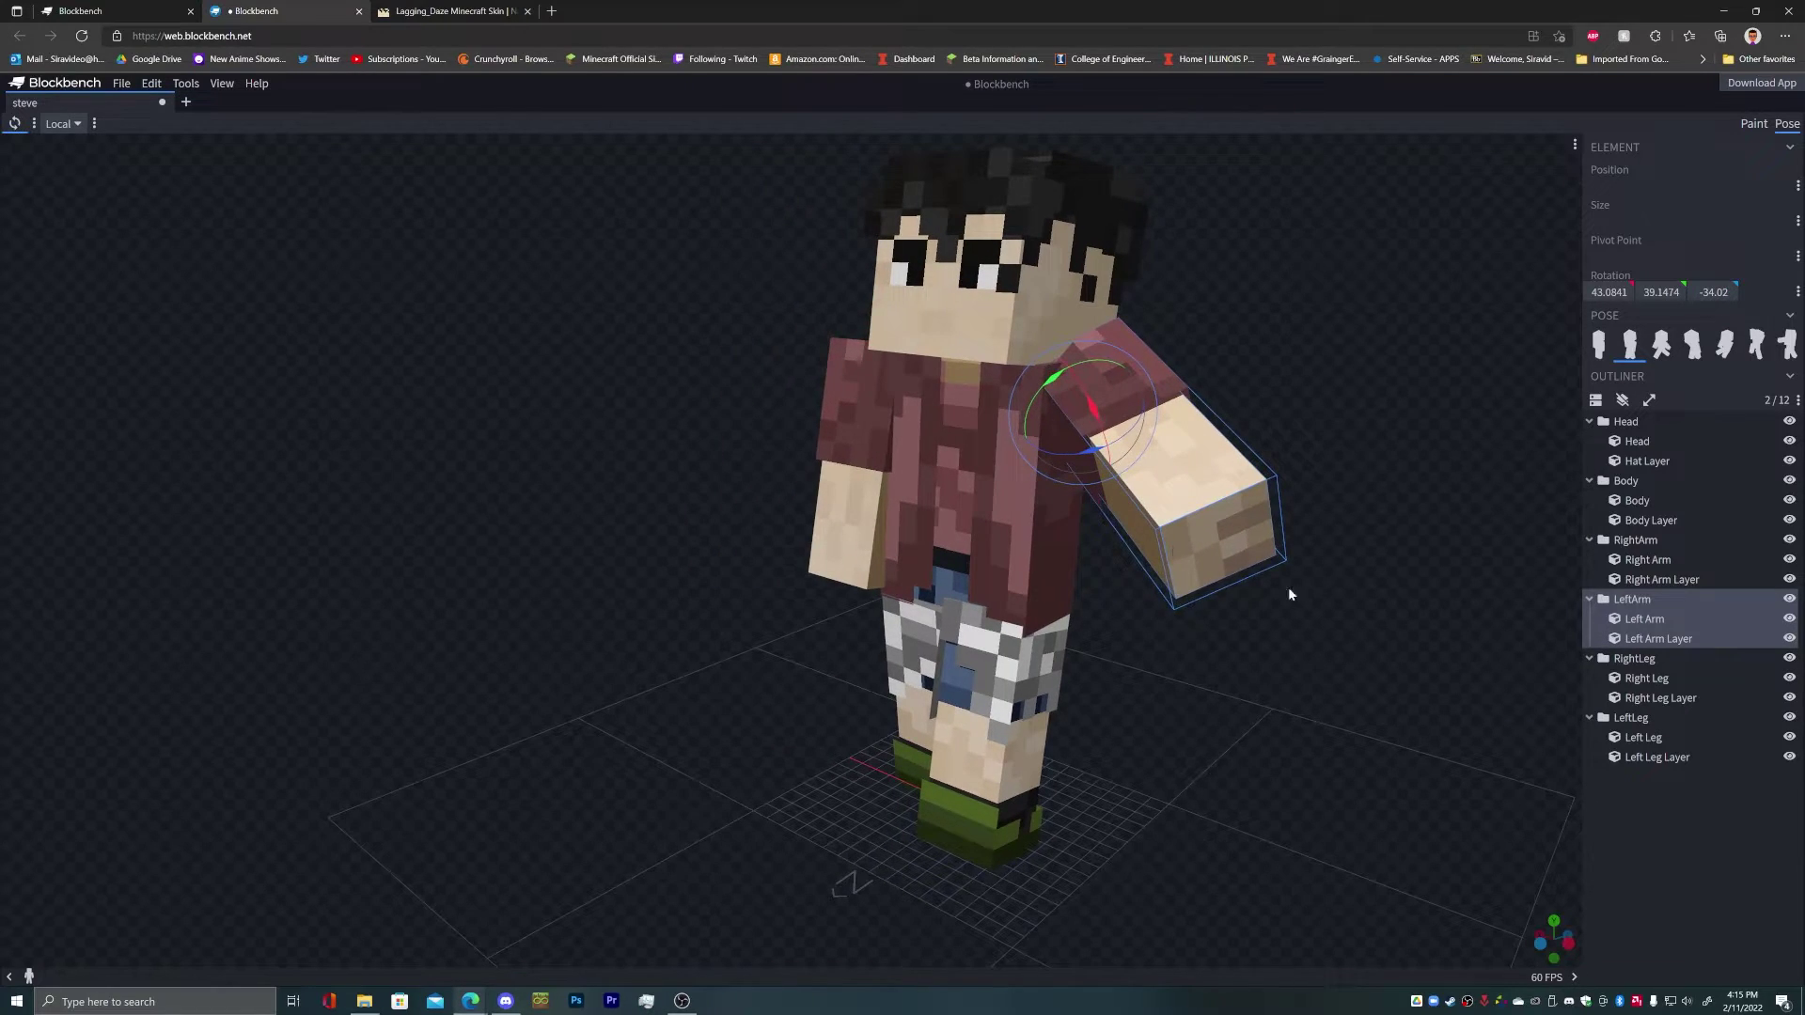
drag(1246, 564, 1204, 470)
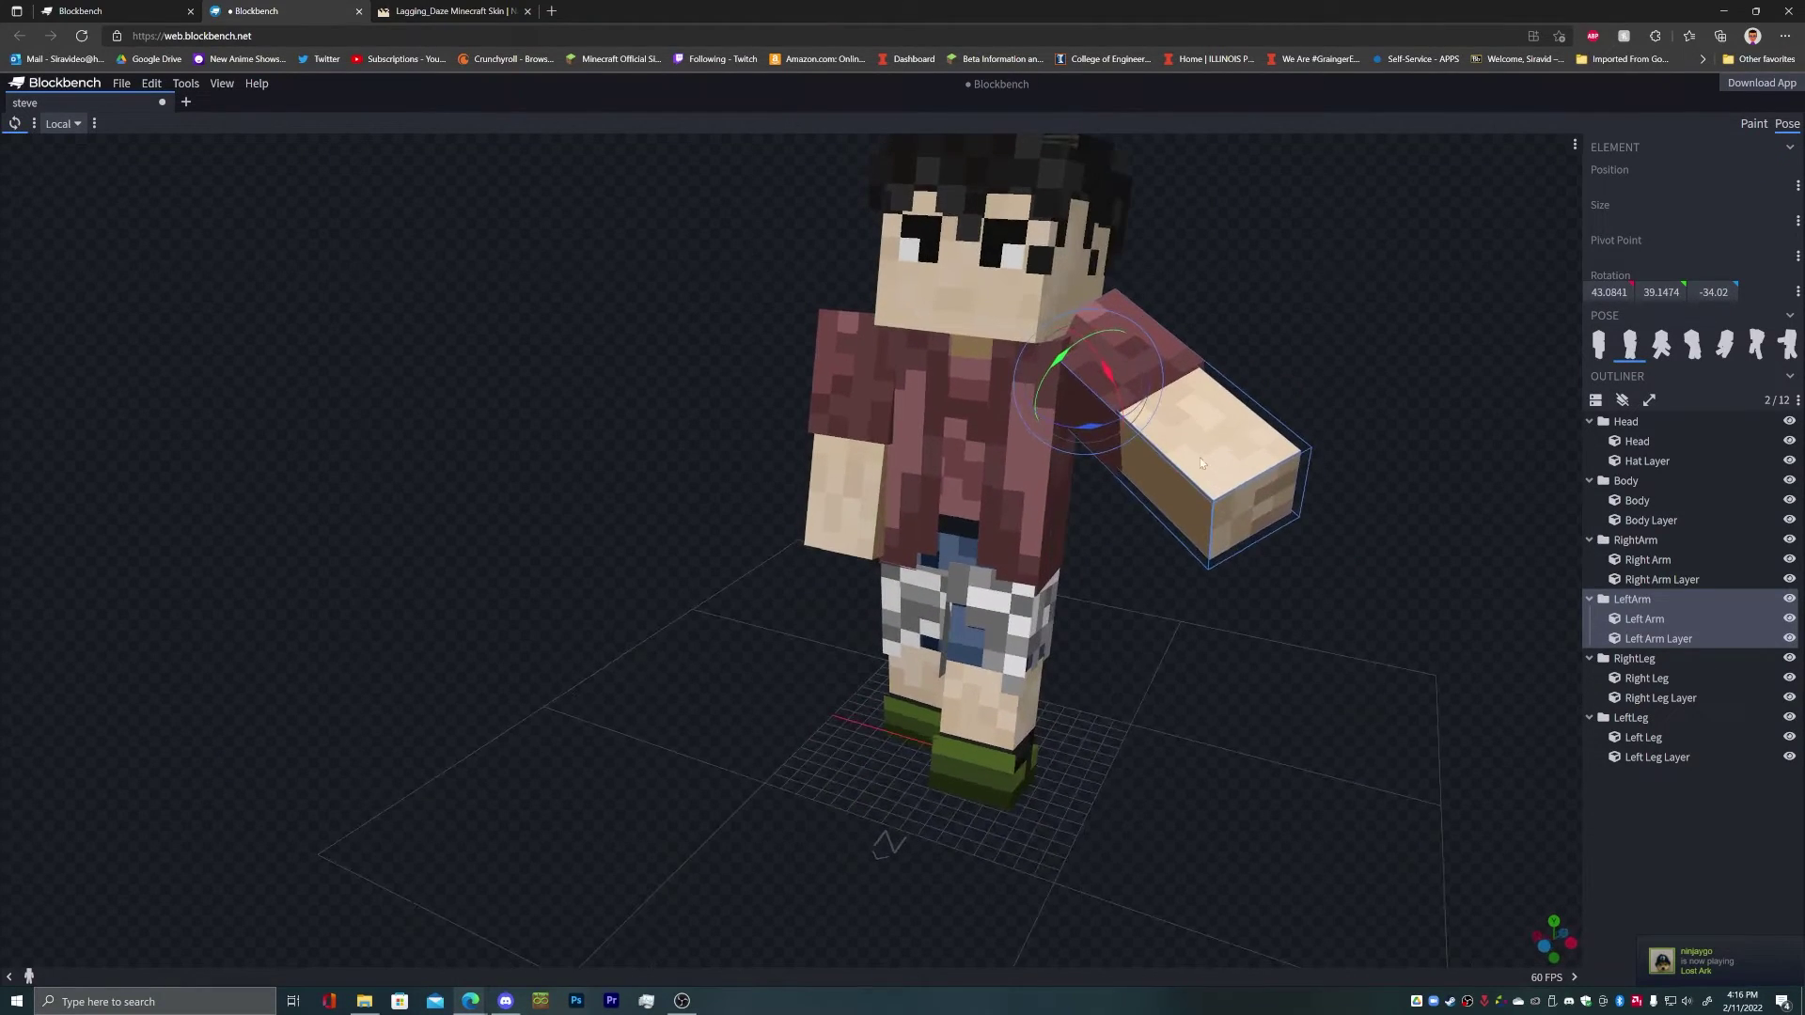
drag(1109, 376, 1055, 242)
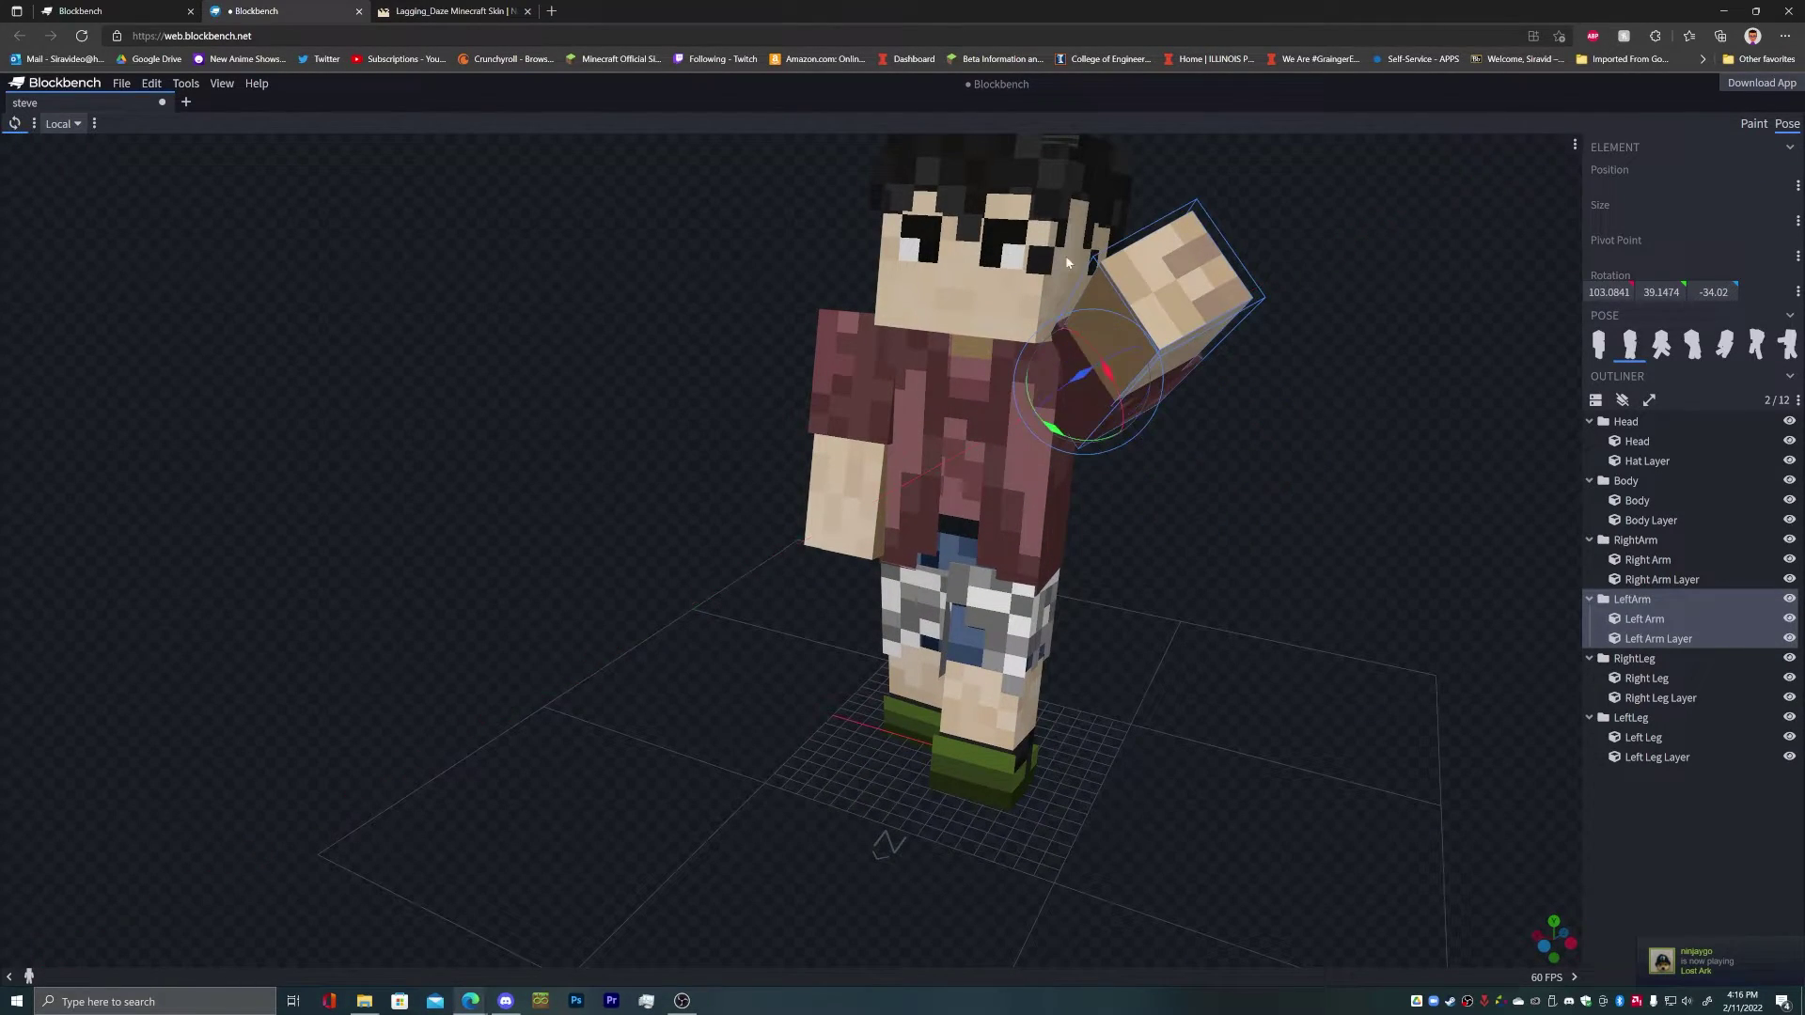
drag(1104, 375, 1125, 408)
right_drag(1352, 315, 1270, 435)
drag(1270, 440, 1136, 432)
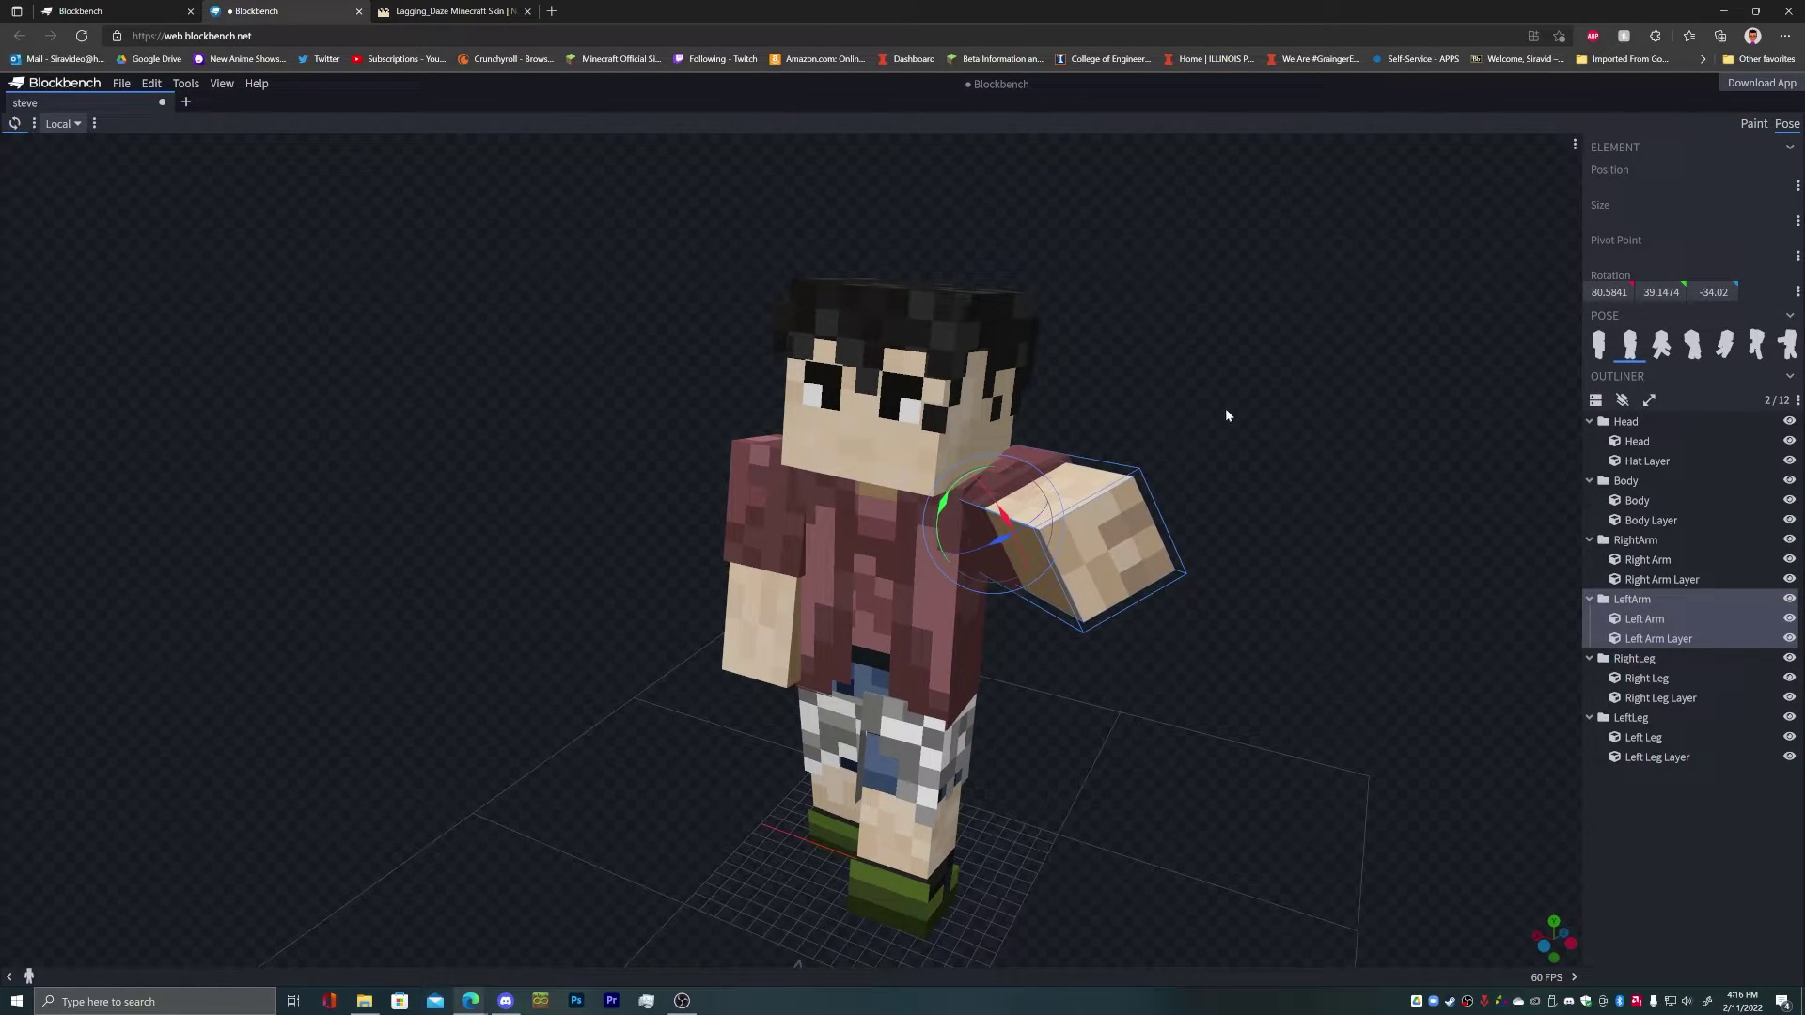
mouse_move(995, 540)
mouse_down()
mouse_move(949, 564)
mouse_move(987, 541)
mouse_up()
Rotate the right arm forward and inward across the chest to about 67, 3 and -32 degrees.
right_drag(1147, 547, 1220, 517)
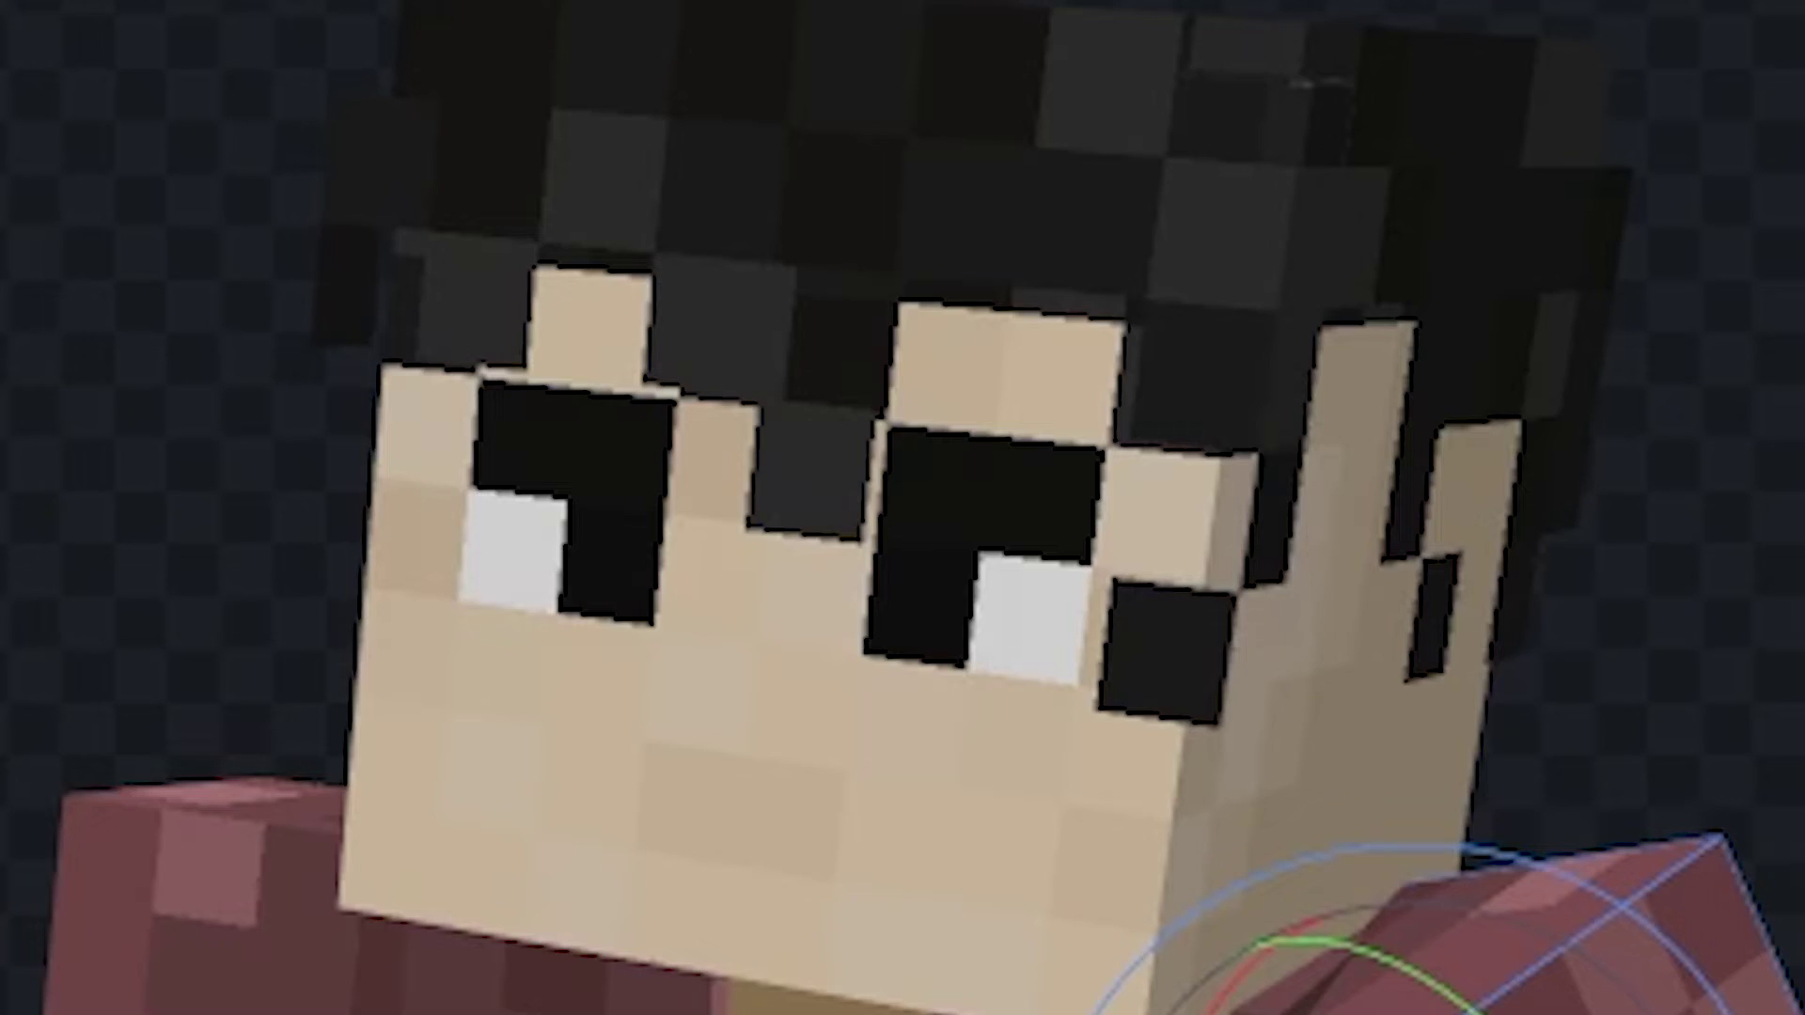
drag(755, 566, 916, 545)
click(848, 499)
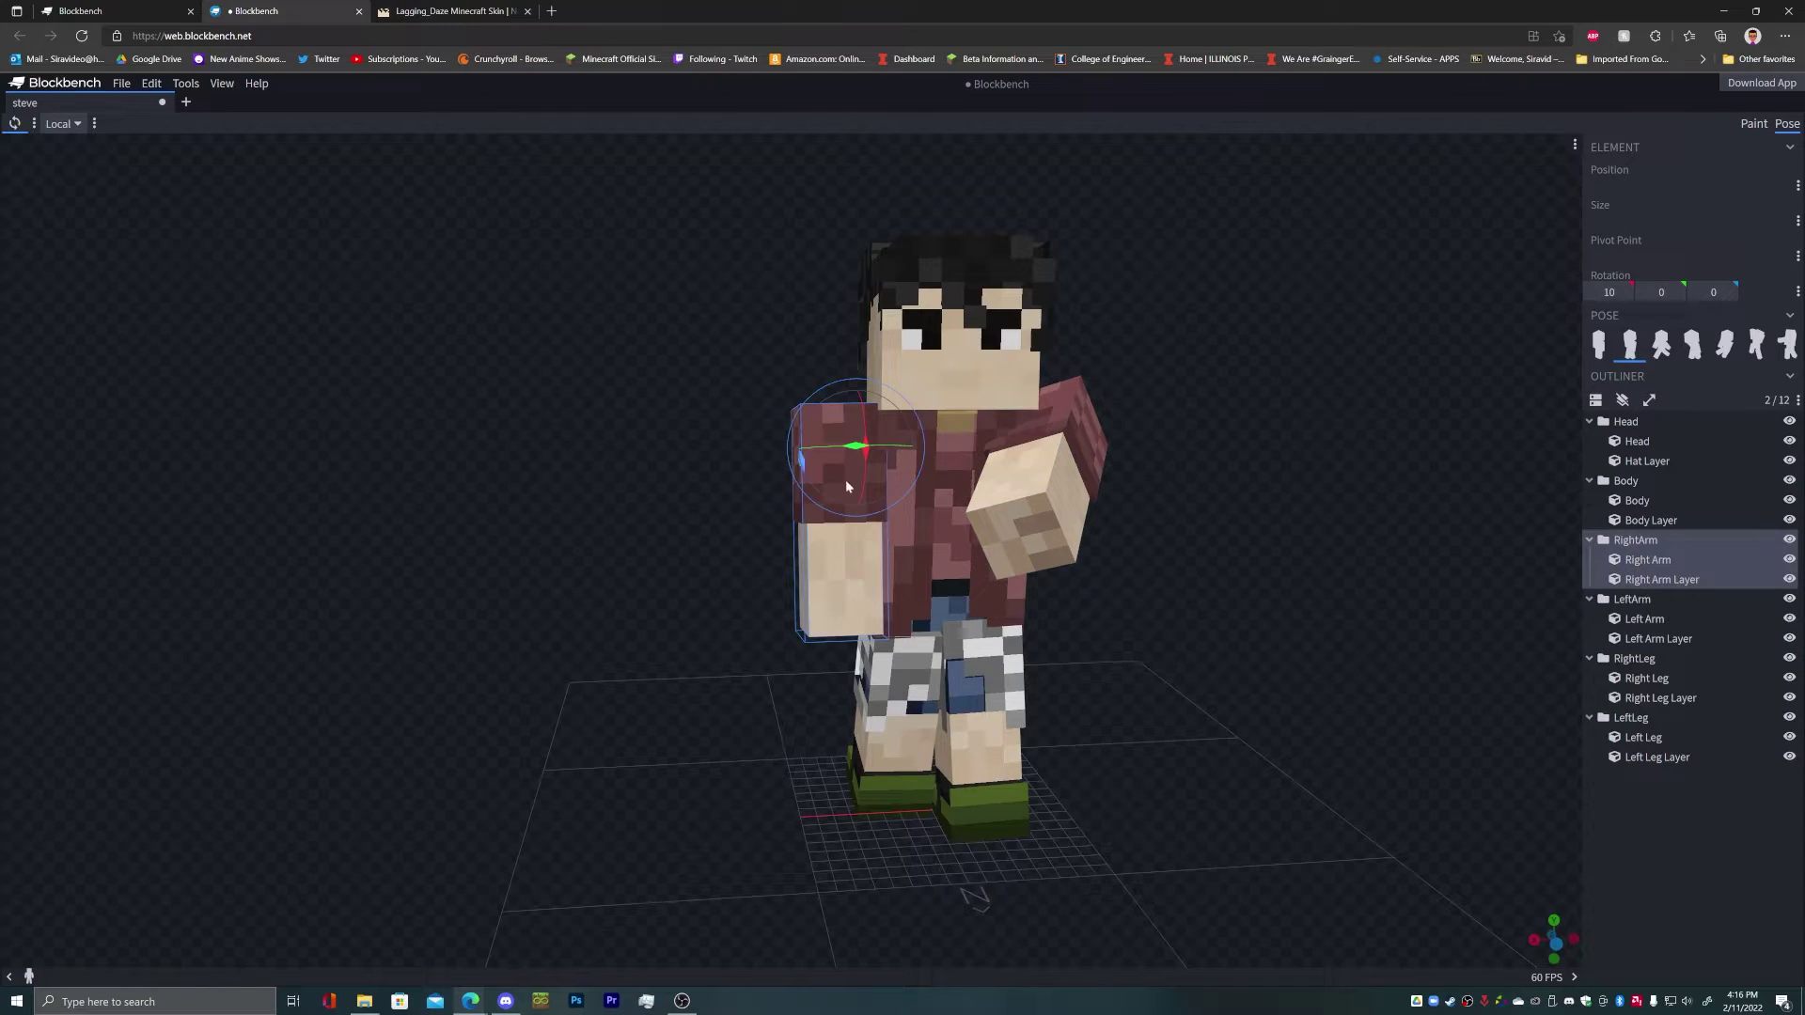
drag(857, 459, 895, 409)
drag(844, 495, 928, 461)
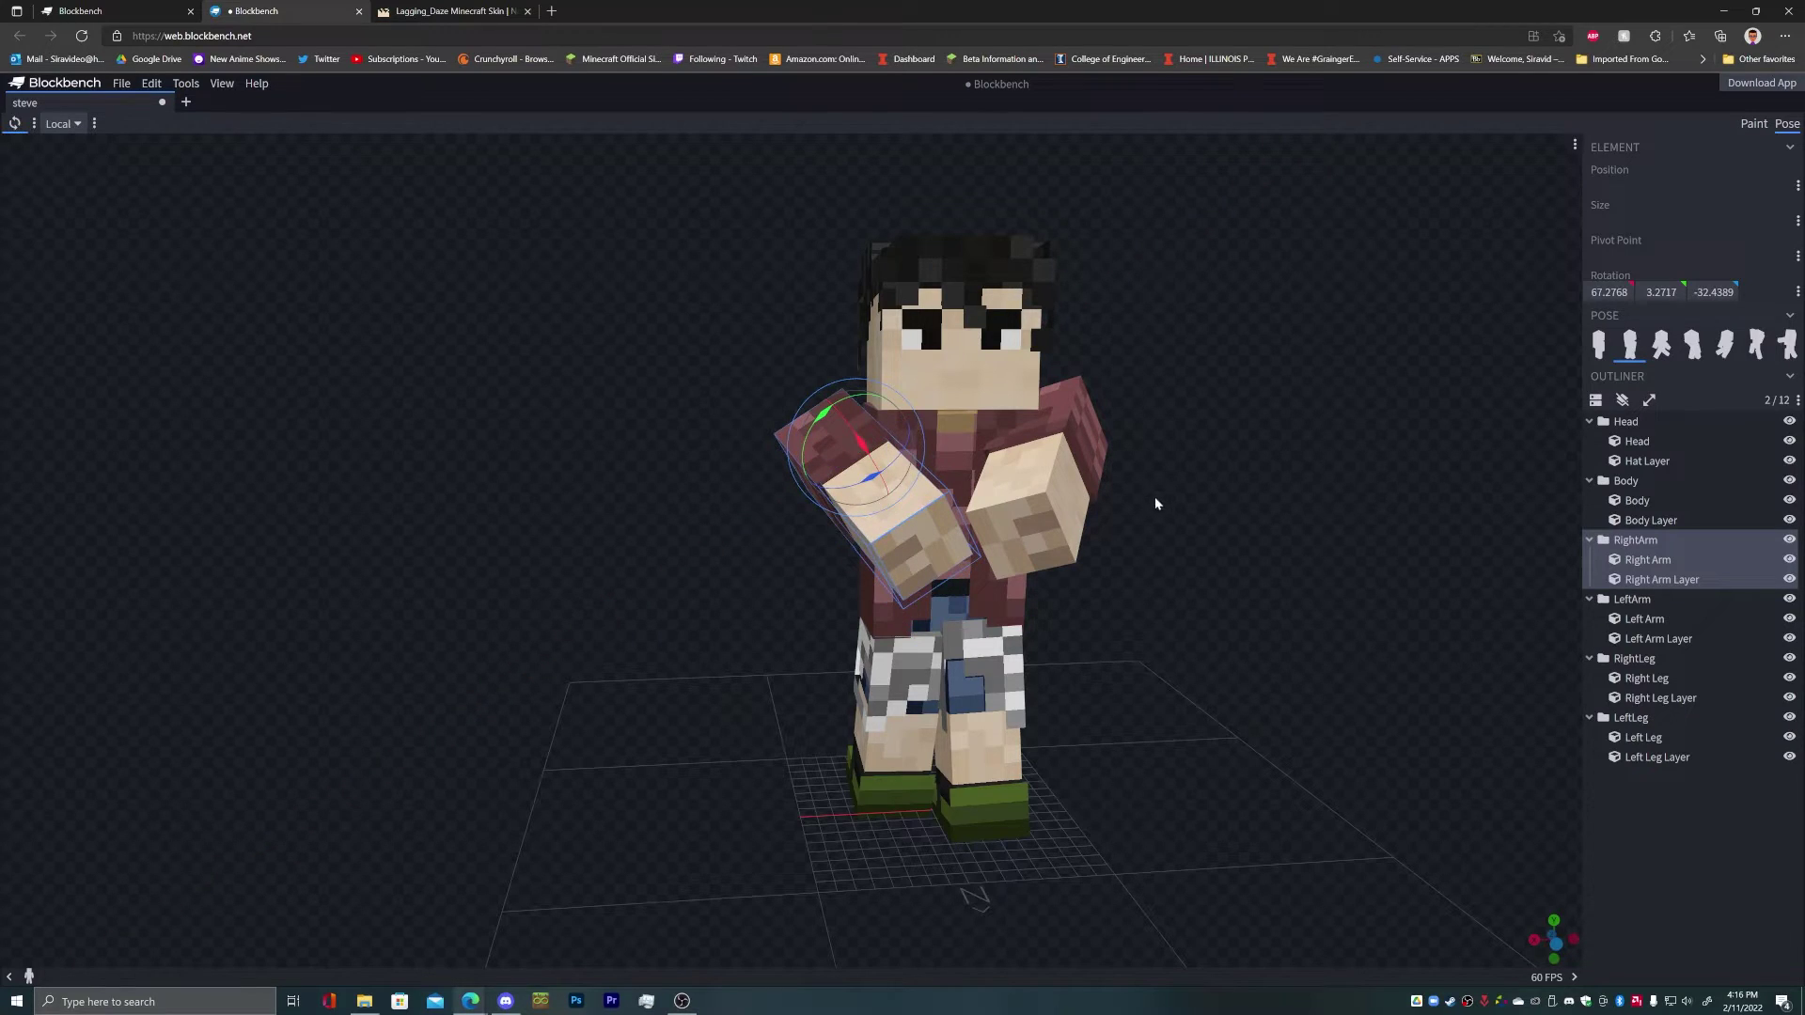
Rotate the left leg to an X rotation of -12.5 degrees.
drag(1143, 523, 918, 578)
click(927, 675)
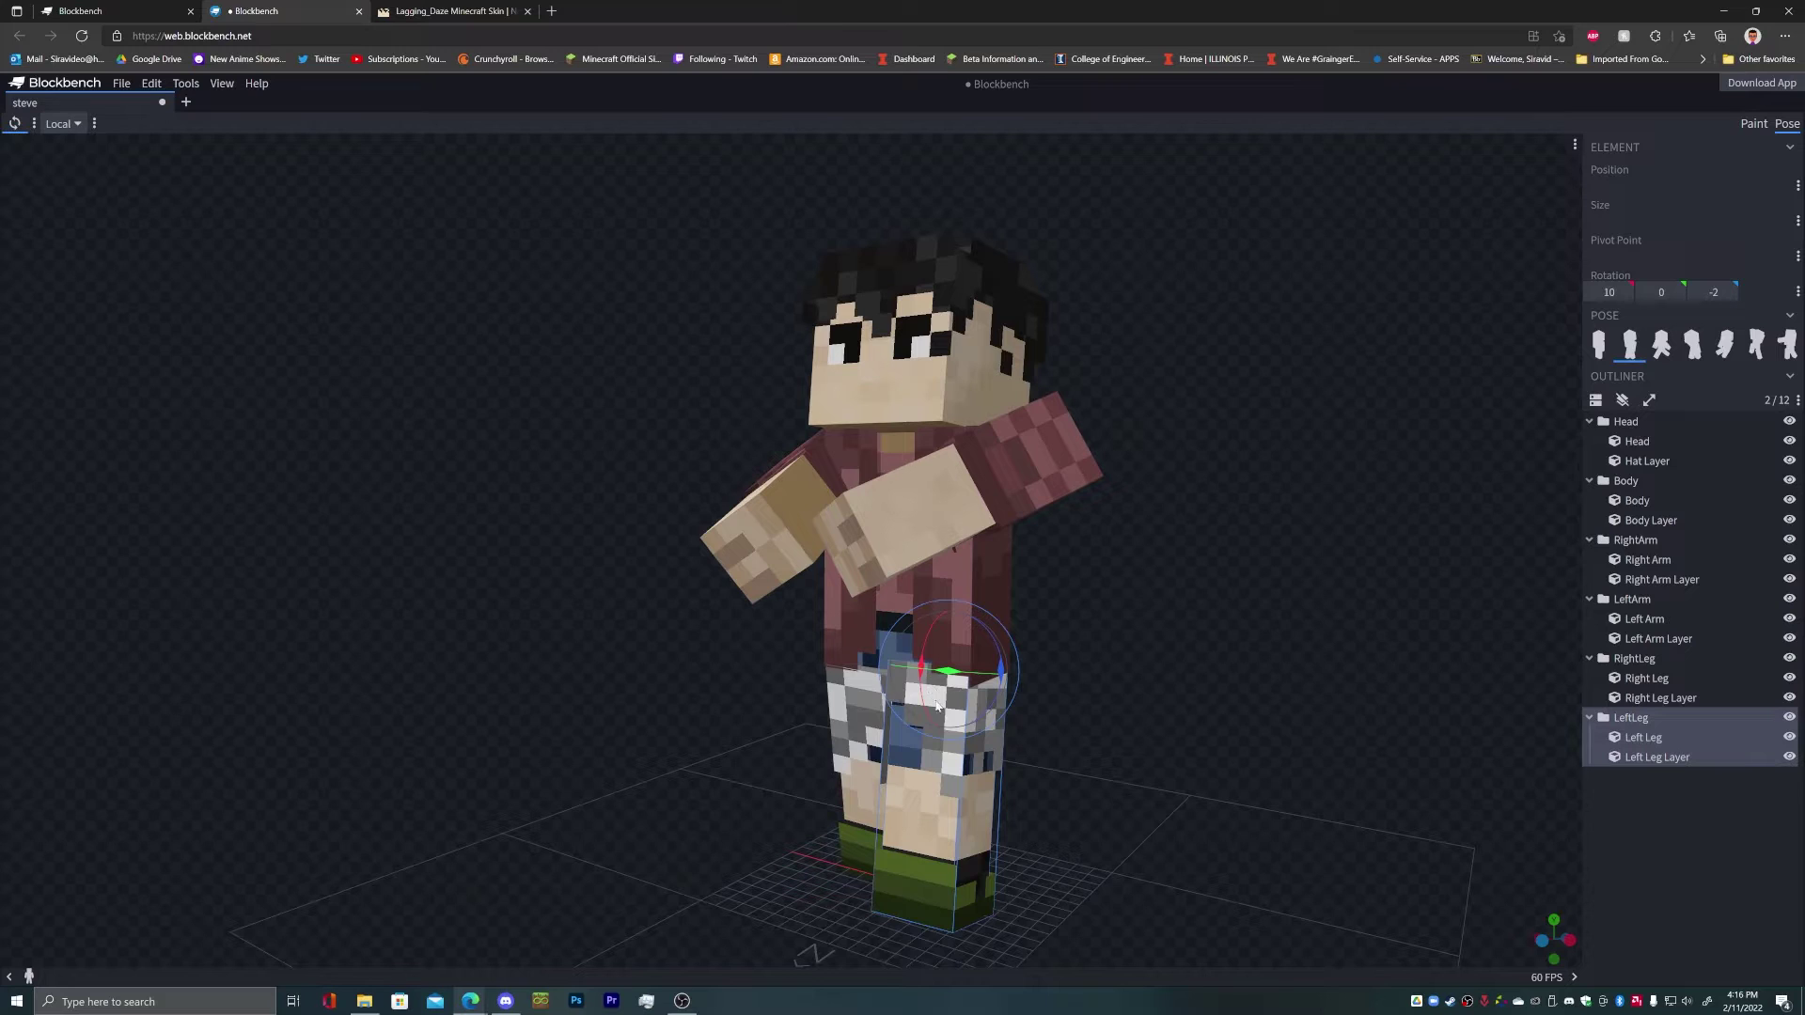
drag(918, 663, 904, 679)
click(985, 626)
drag(1092, 556, 1181, 557)
drag(912, 434, 870, 454)
drag(1102, 442, 957, 508)
click(914, 677)
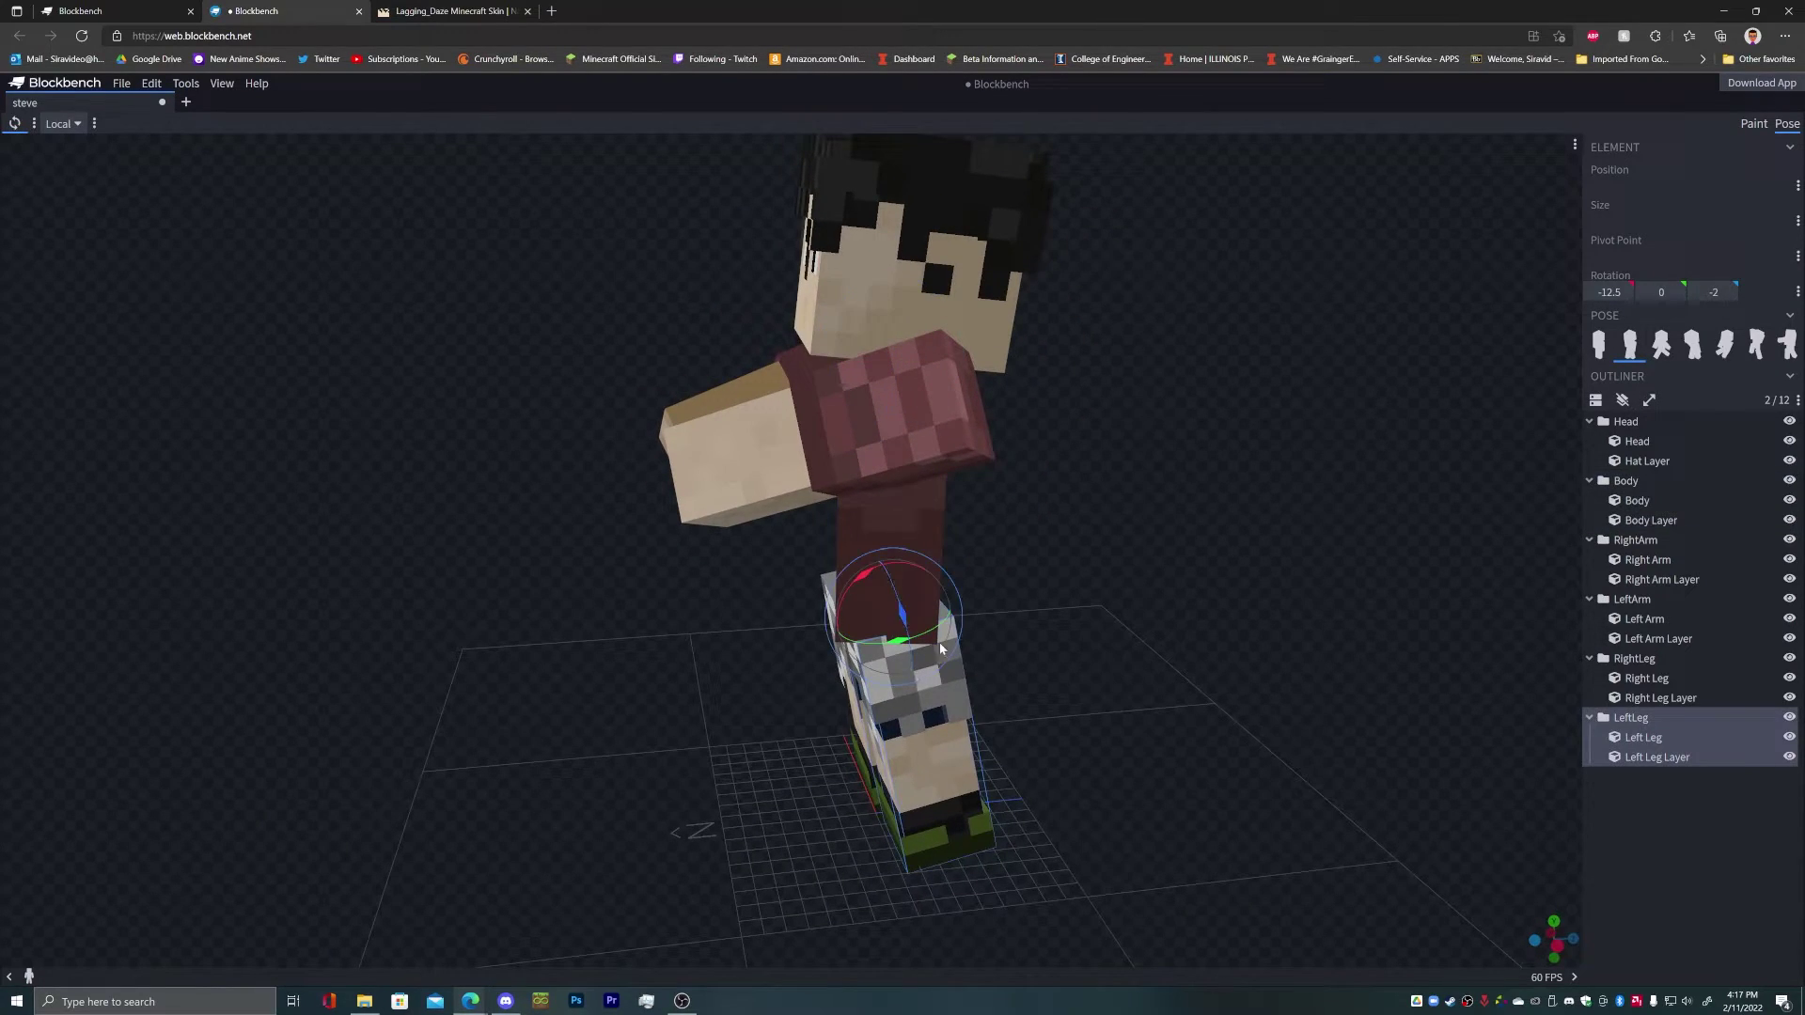
Preview a cropped screenshot of the posed model from a raised close-up angle and discard it.
drag(1061, 558, 1389, 559)
drag(1261, 424, 1419, 546)
scroll(1119, 537, up, 3)
scroll(1261, 517, up, 1)
drag(1260, 517, 1455, 404)
click(1577, 145)
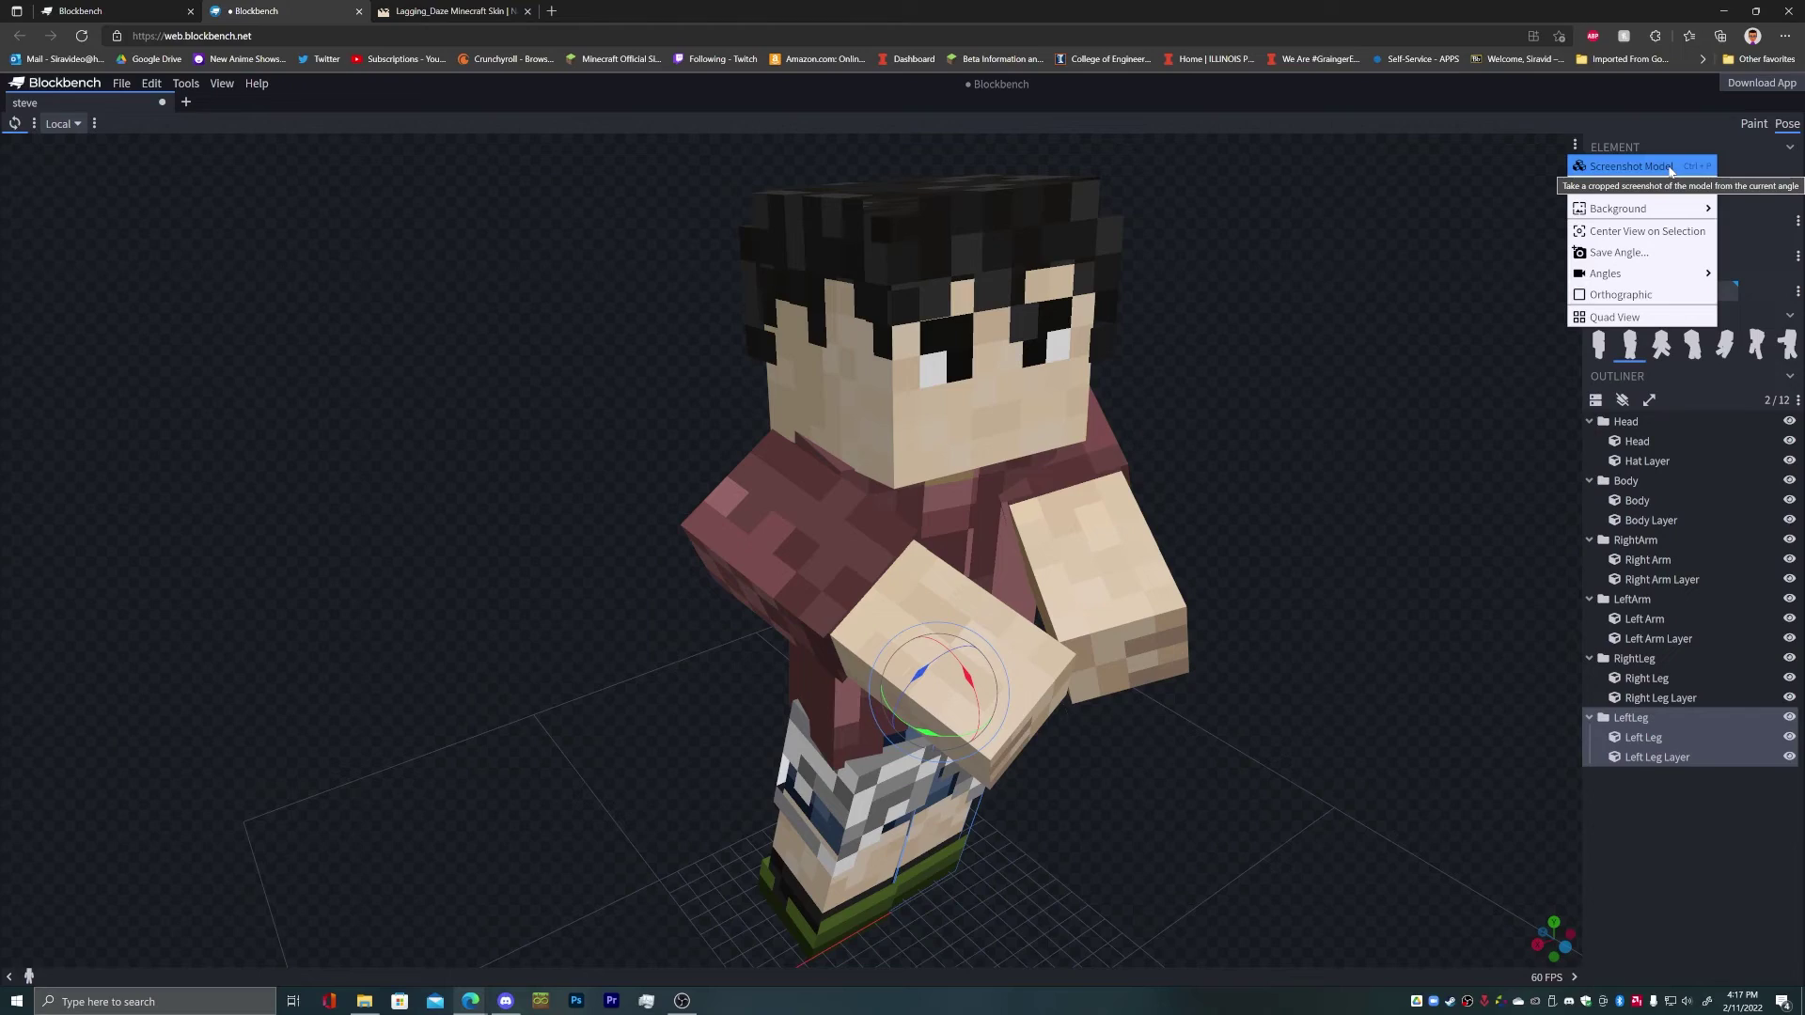
click(1669, 167)
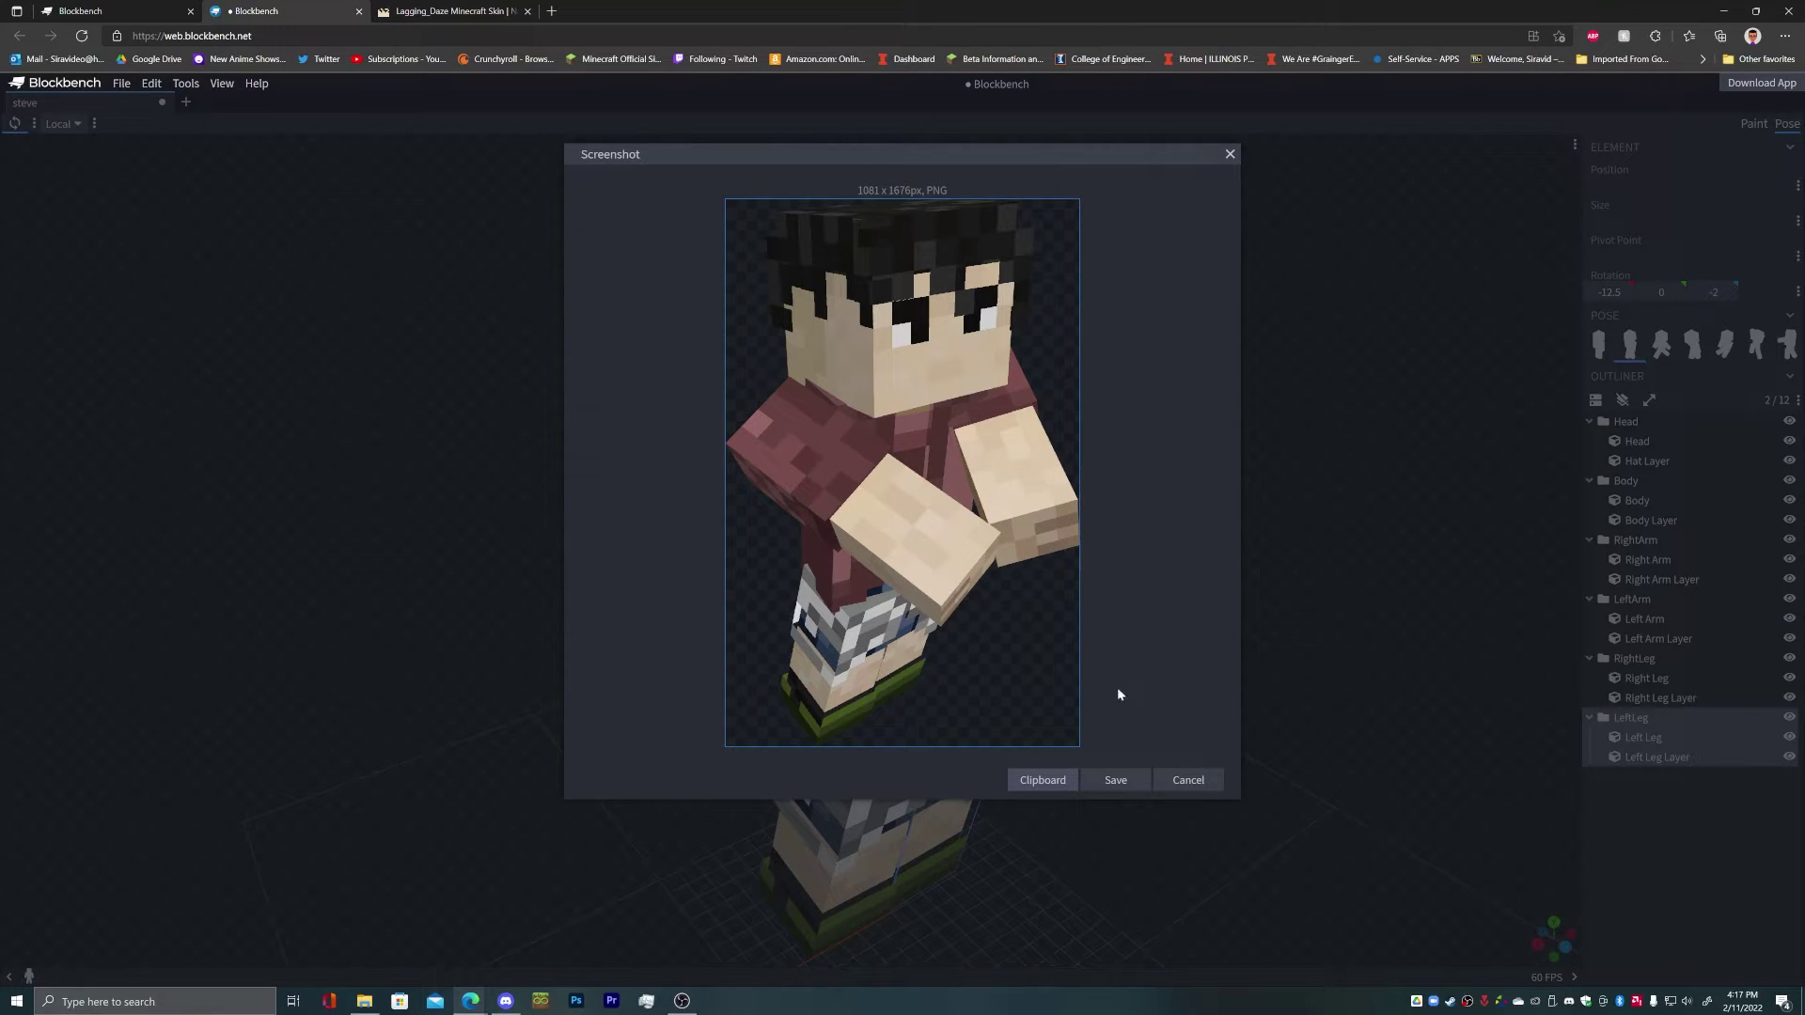
click(1188, 780)
Preview a model screenshot framed closely on the character's feet and discard it.
click(1575, 144)
click(1599, 173)
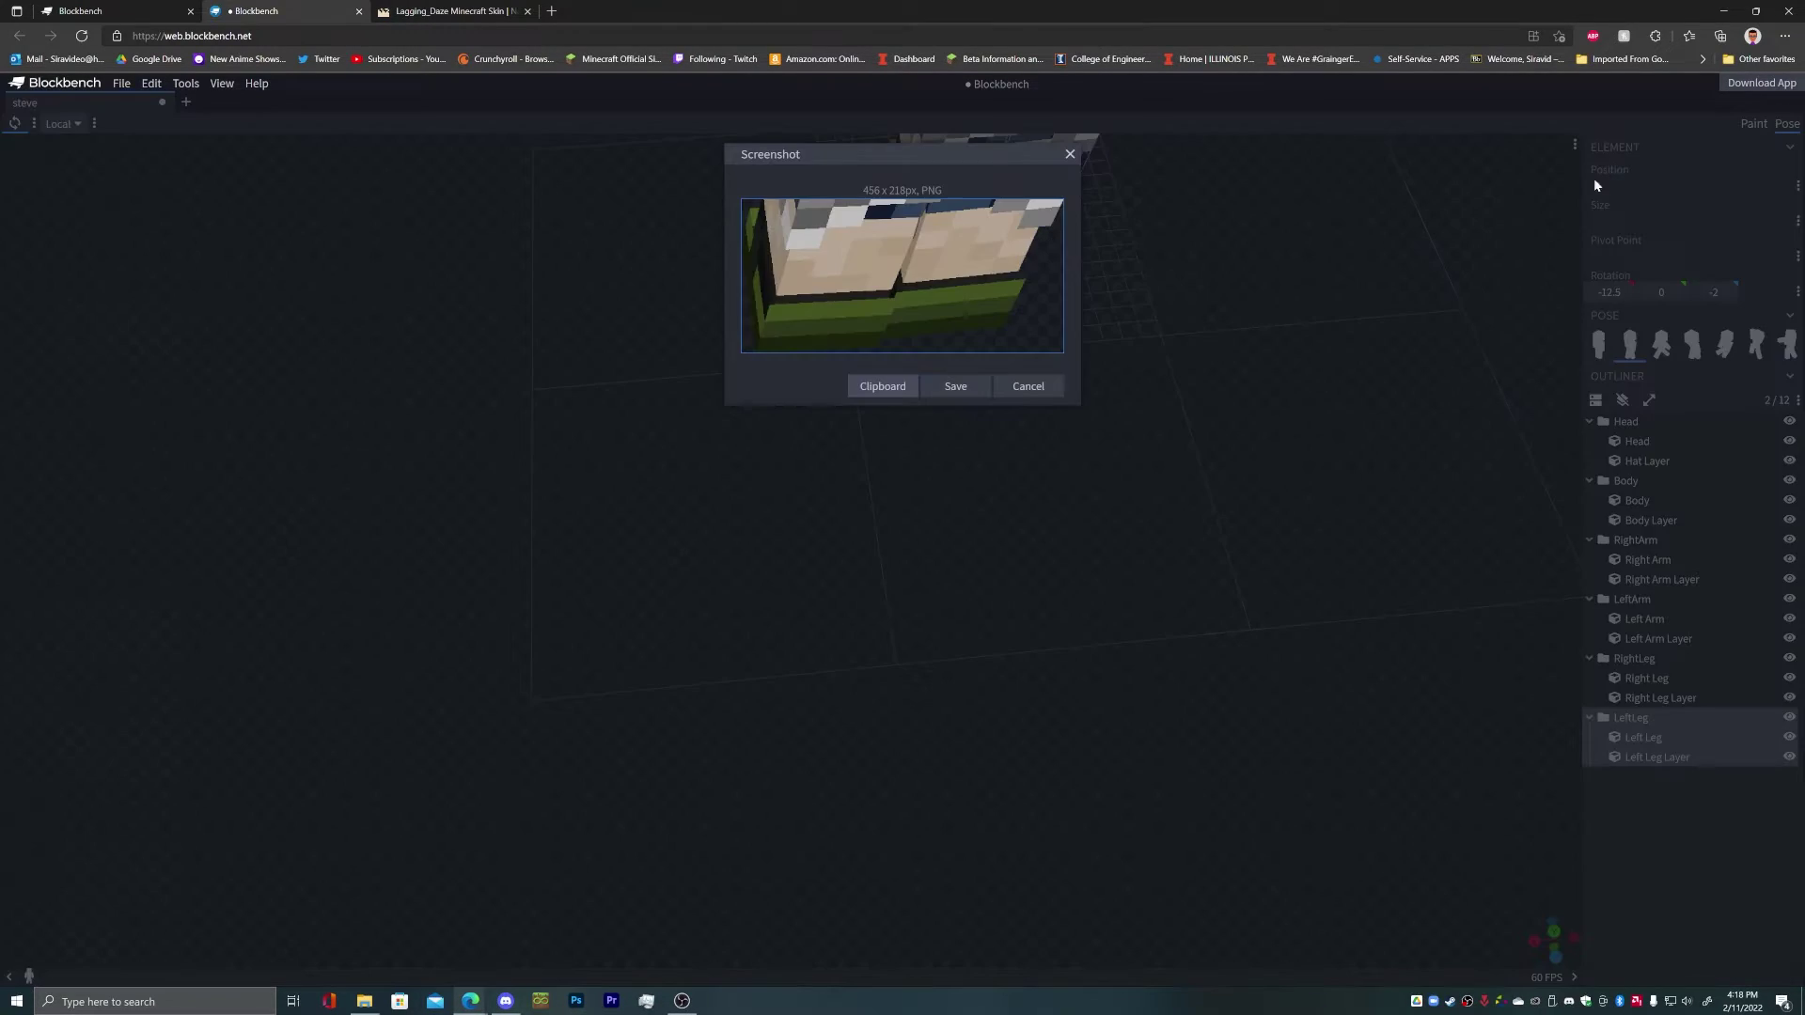
click(1033, 390)
Preview a model screenshot looking down on the character's head and arms from the front, and discard it.
right_drag(1207, 246, 1091, 723)
drag(1091, 720, 1125, 753)
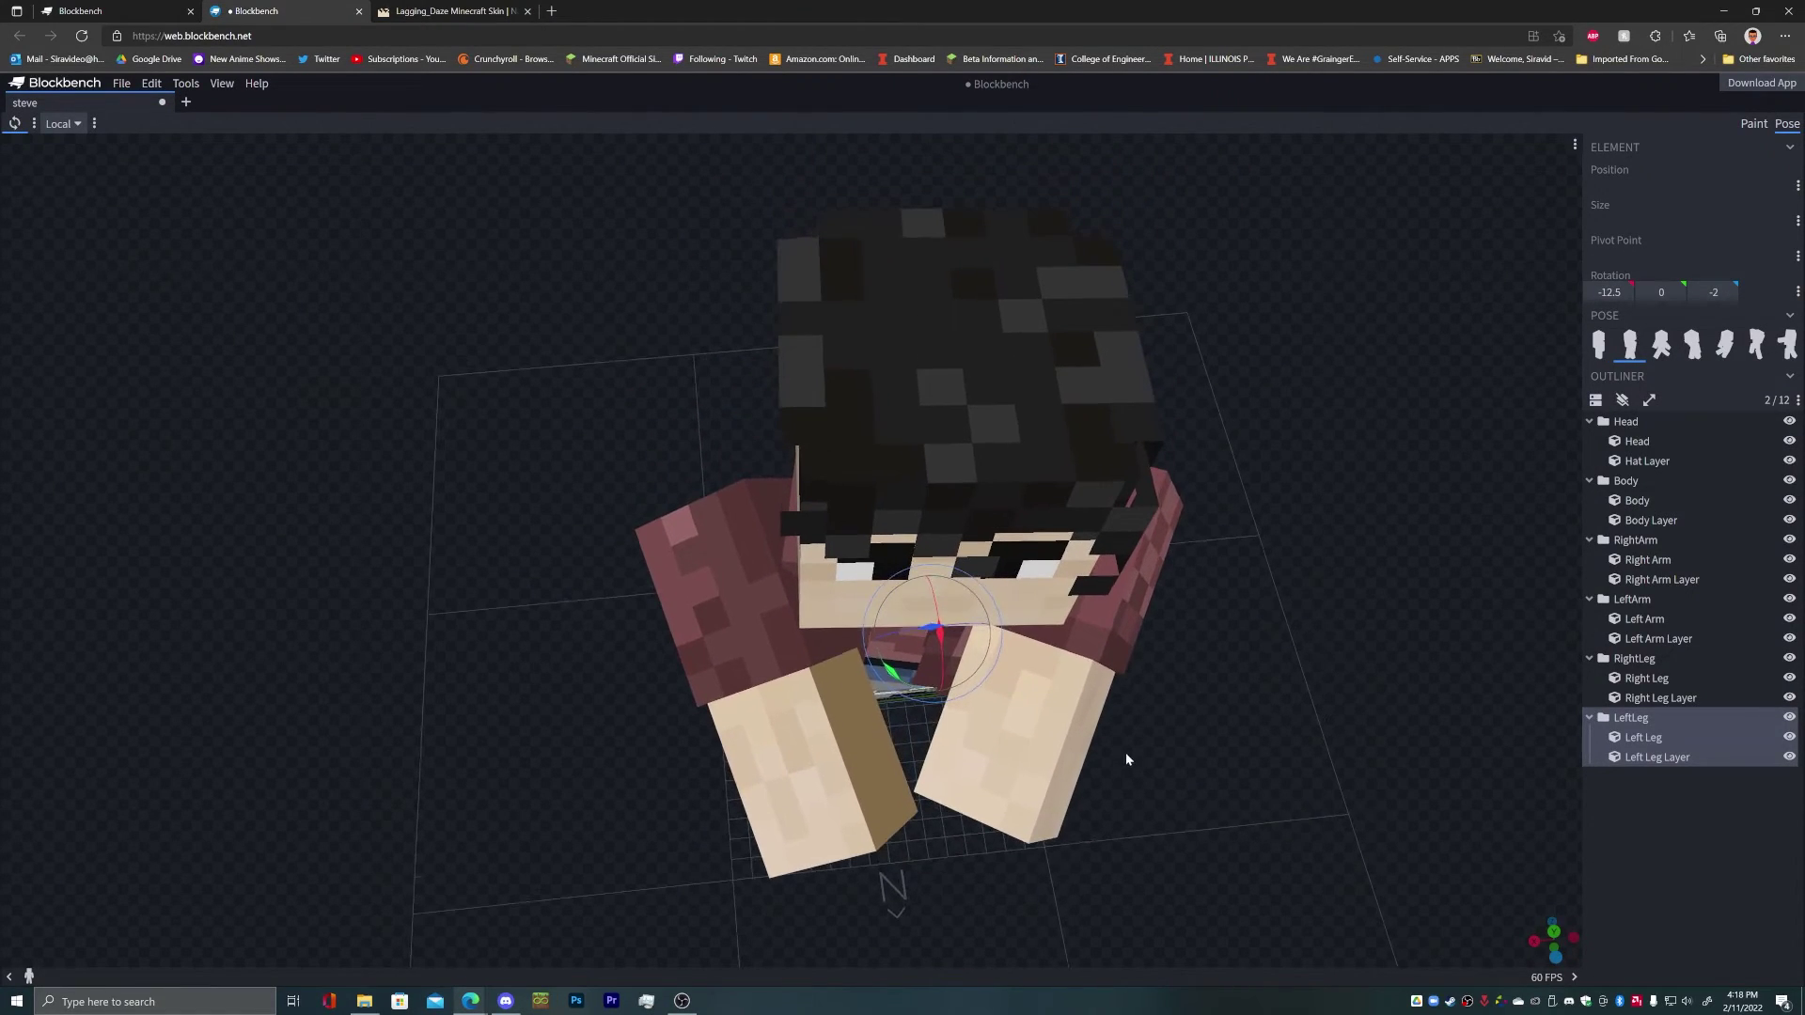
click(1575, 144)
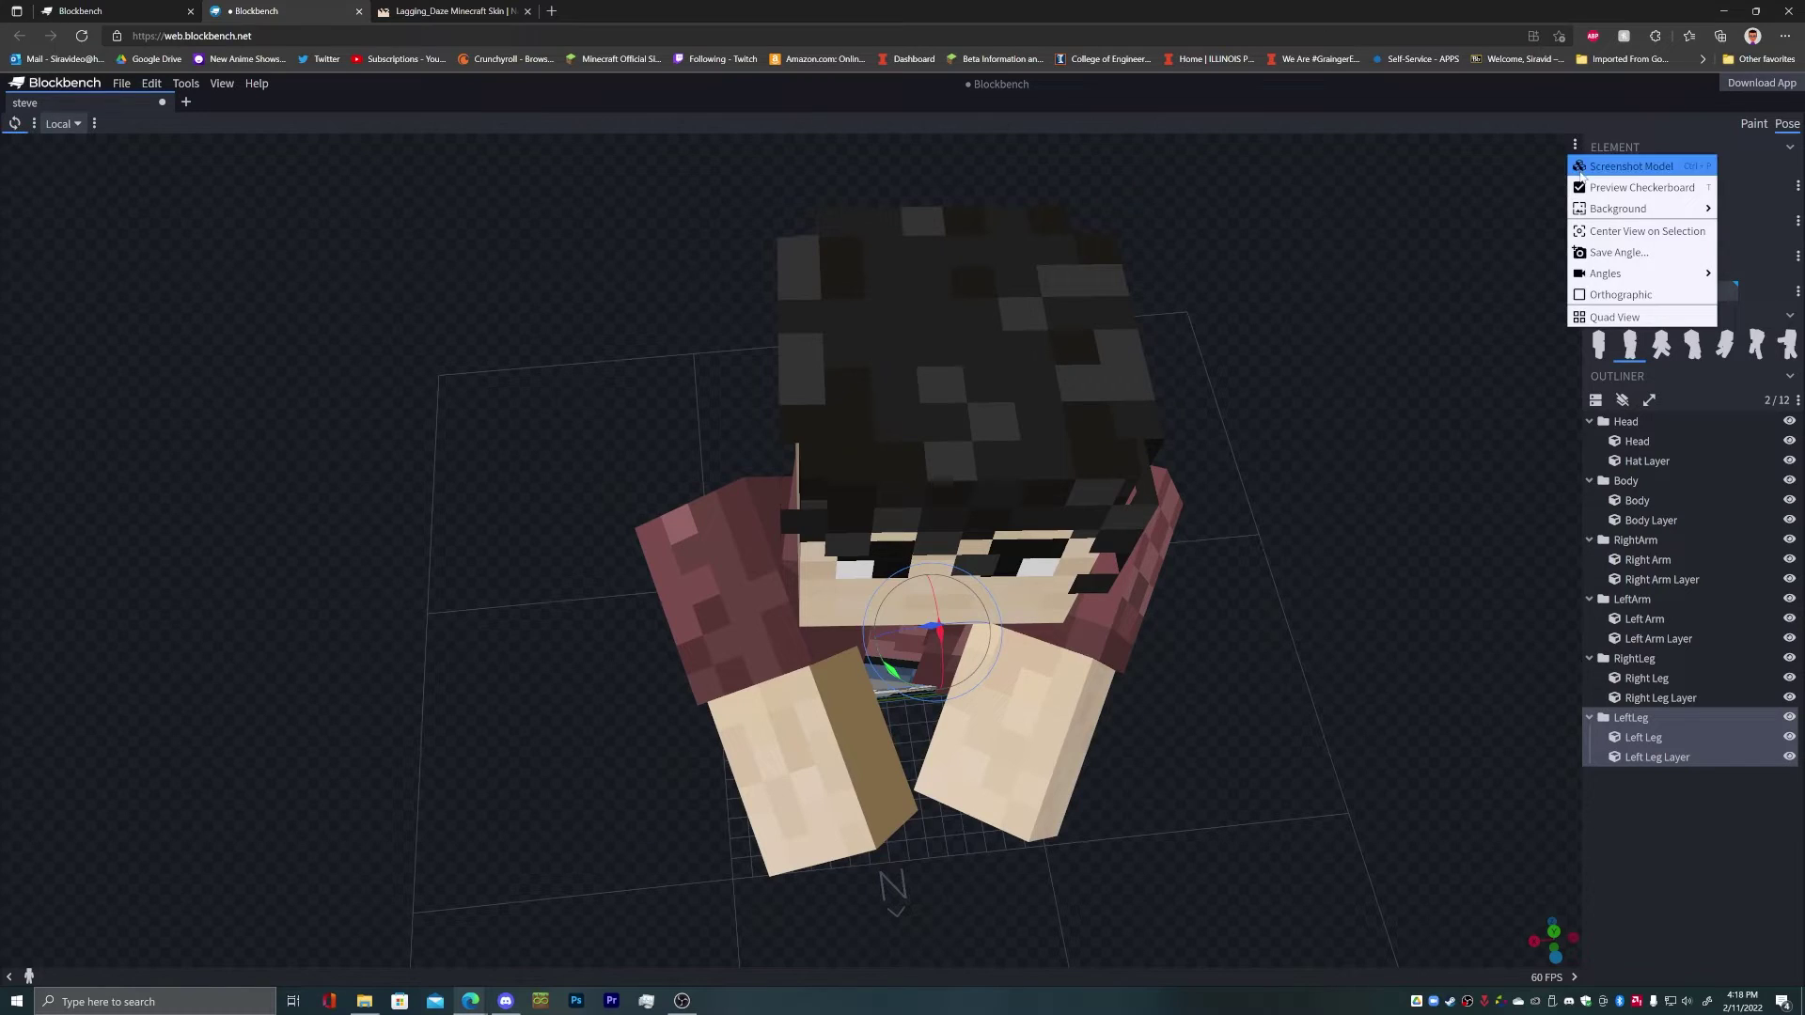
click(1599, 173)
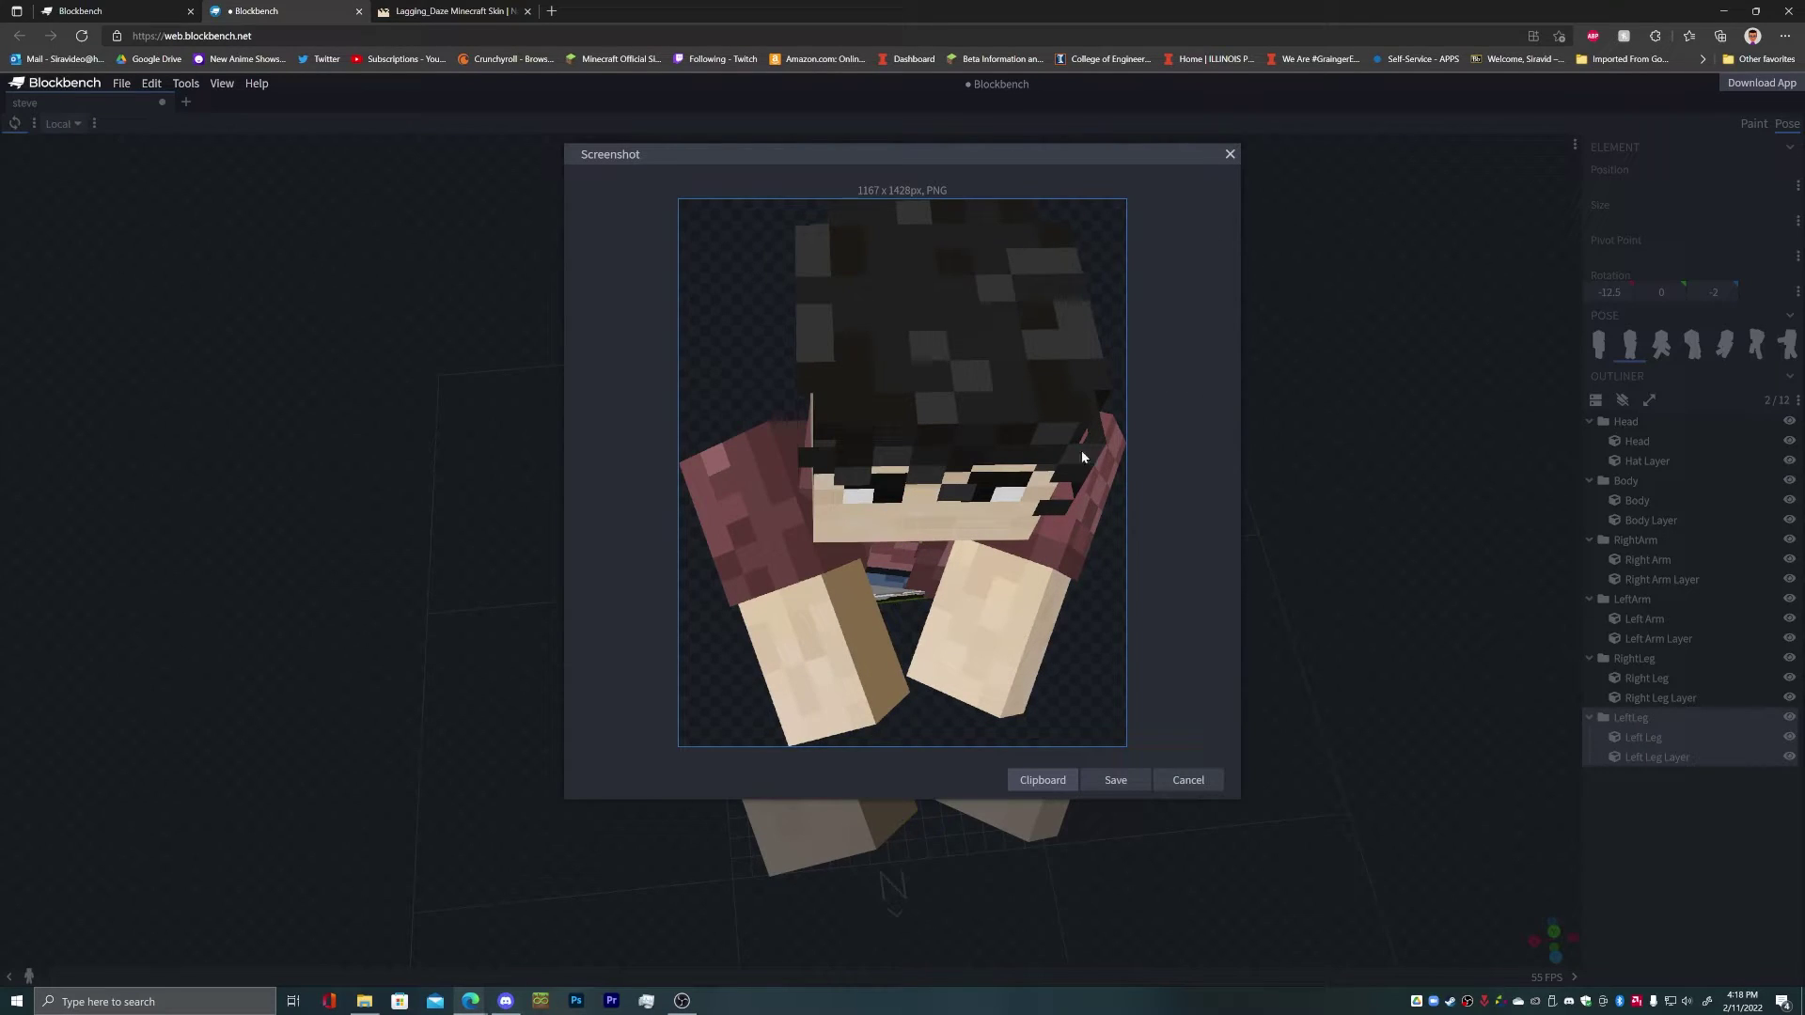
click(1192, 782)
Capture the posed model from a raised three-quarter front angle and save the screenshot as a PNG.
drag(1260, 715, 1268, 589)
drag(1436, 520, 1350, 545)
scroll(1367, 515, up, 5)
mouse_move(1387, 504)
right_down()
mouse_move(1402, 483)
mouse_move(1393, 511)
right_up()
scroll(1393, 512, down, 1)
click(1574, 144)
click(1604, 168)
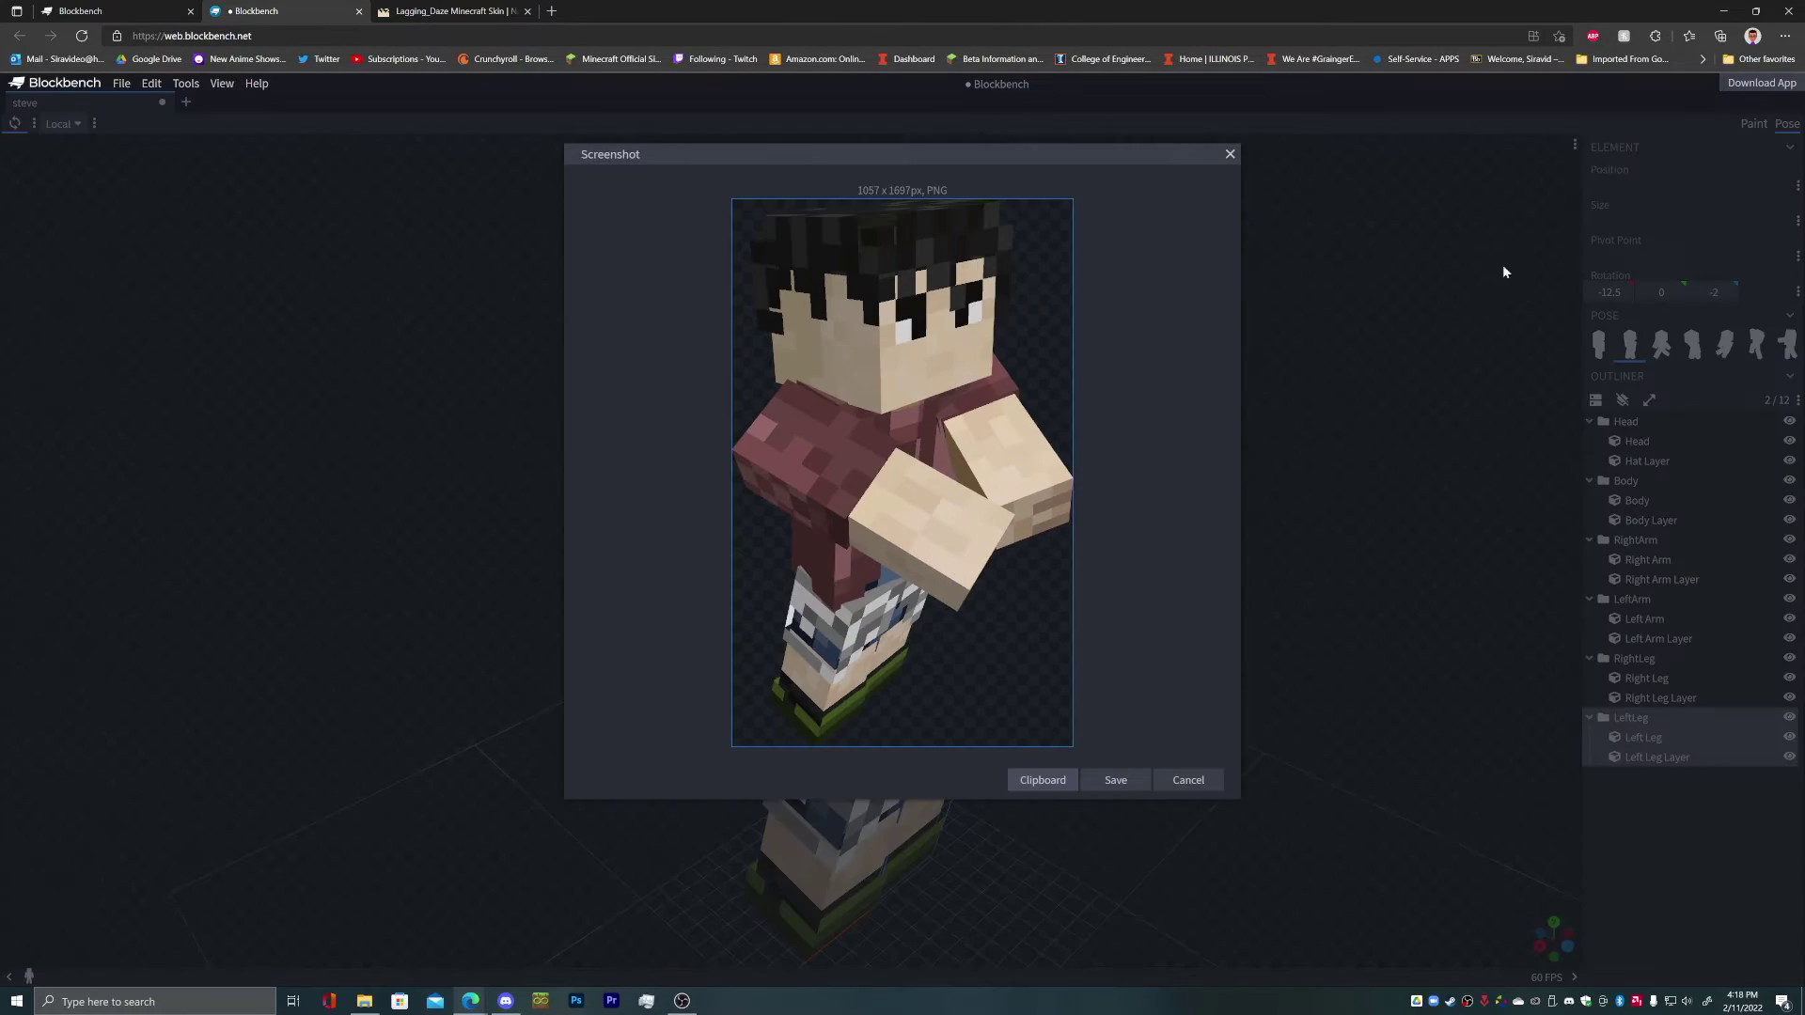
click(1111, 779)
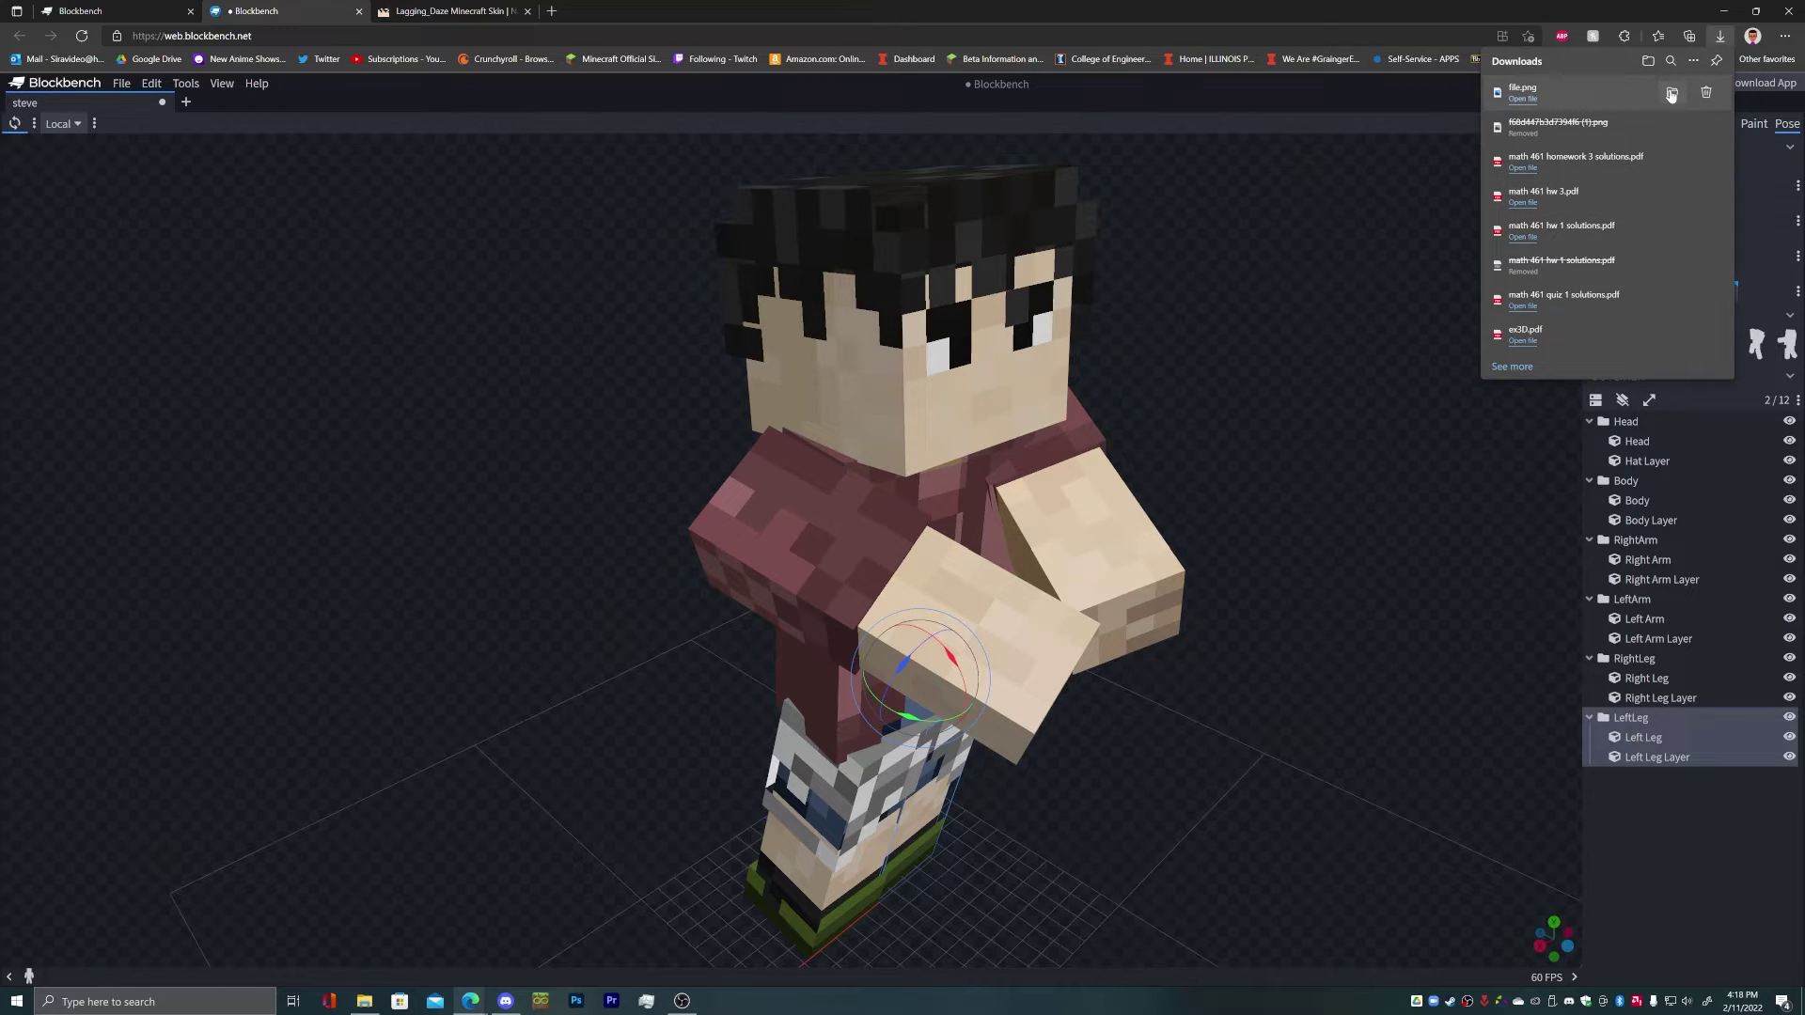
Locate the downloaded screenshot file.png in its folder, view it in the Photos app and close it.
click(1671, 95)
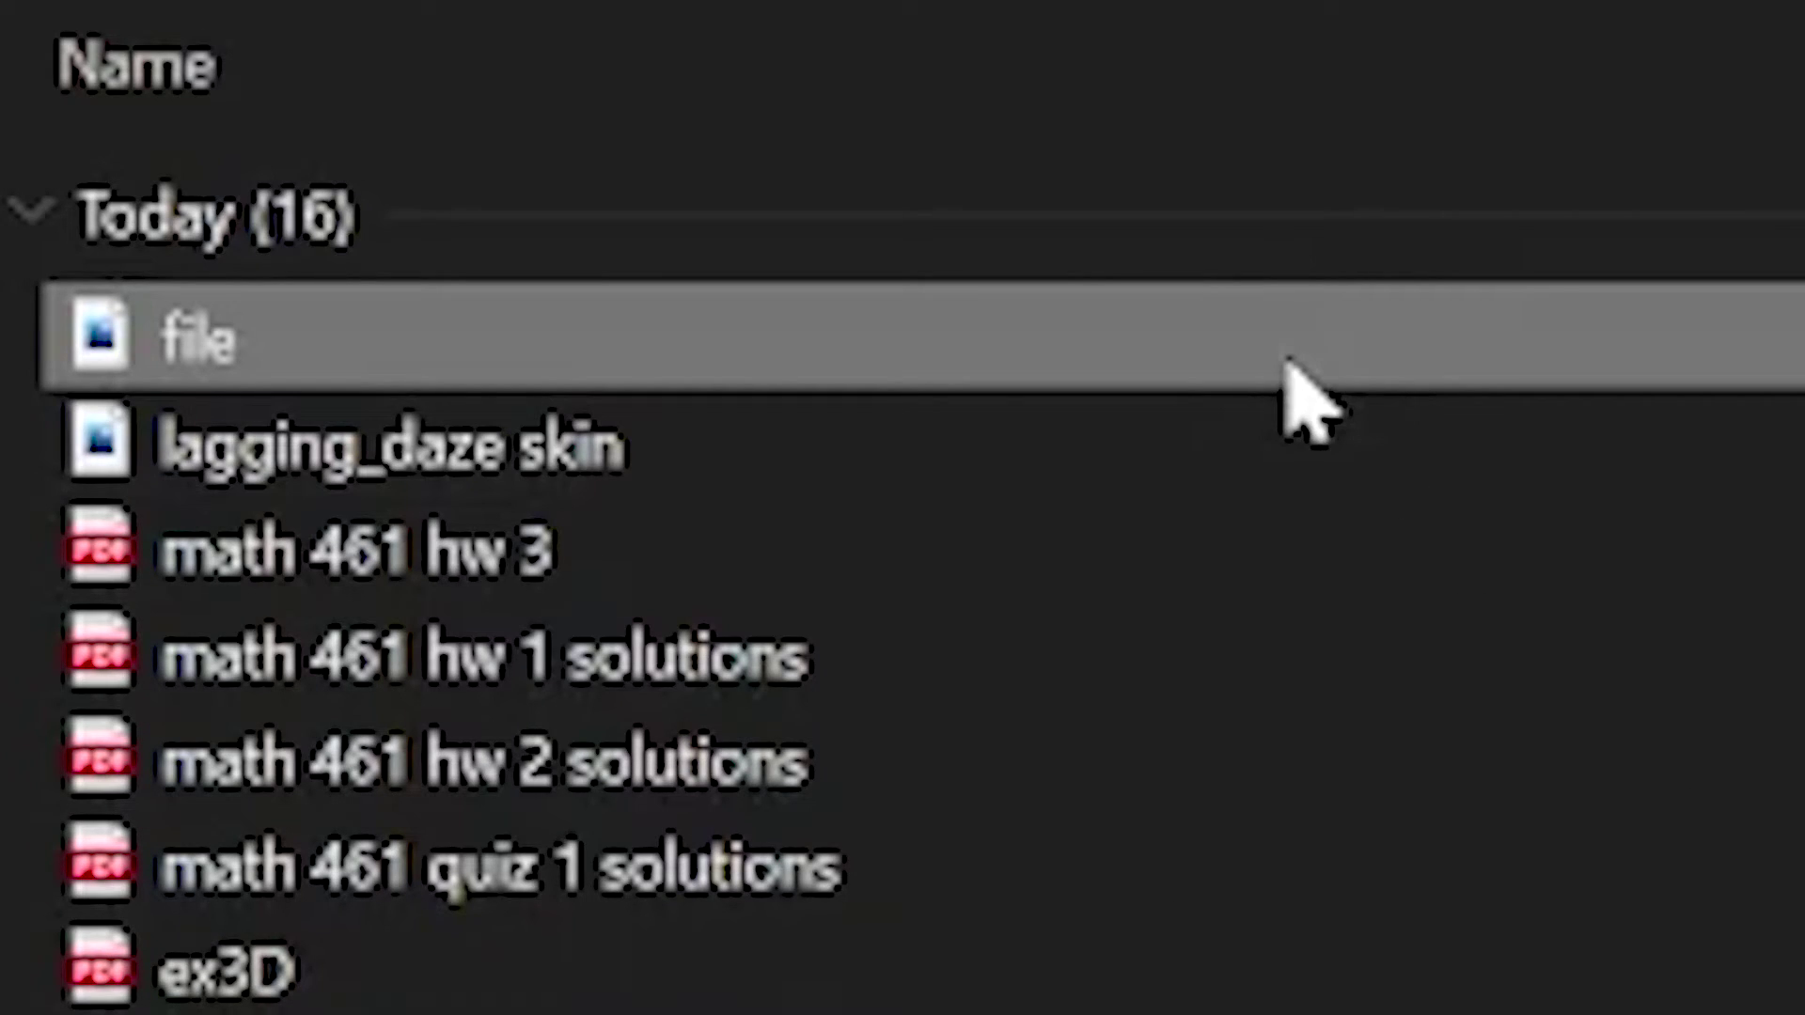
click(483, 367)
double_click(511, 350)
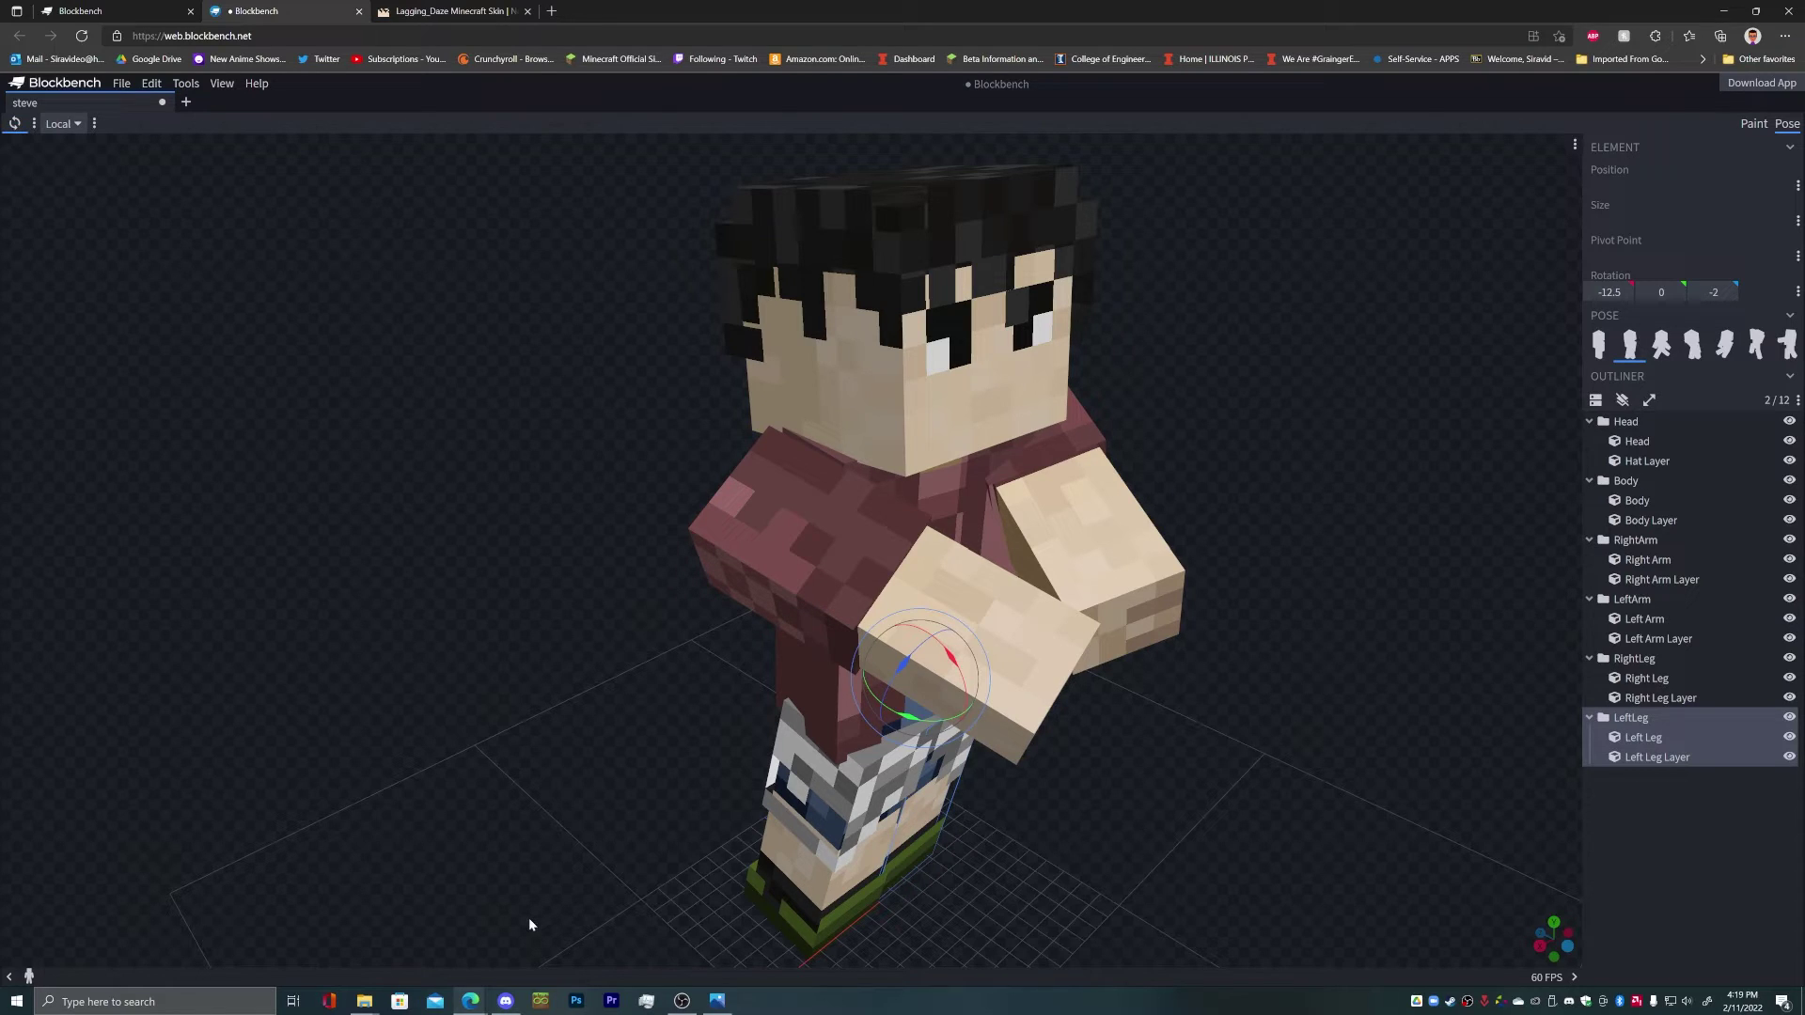
click(714, 1002)
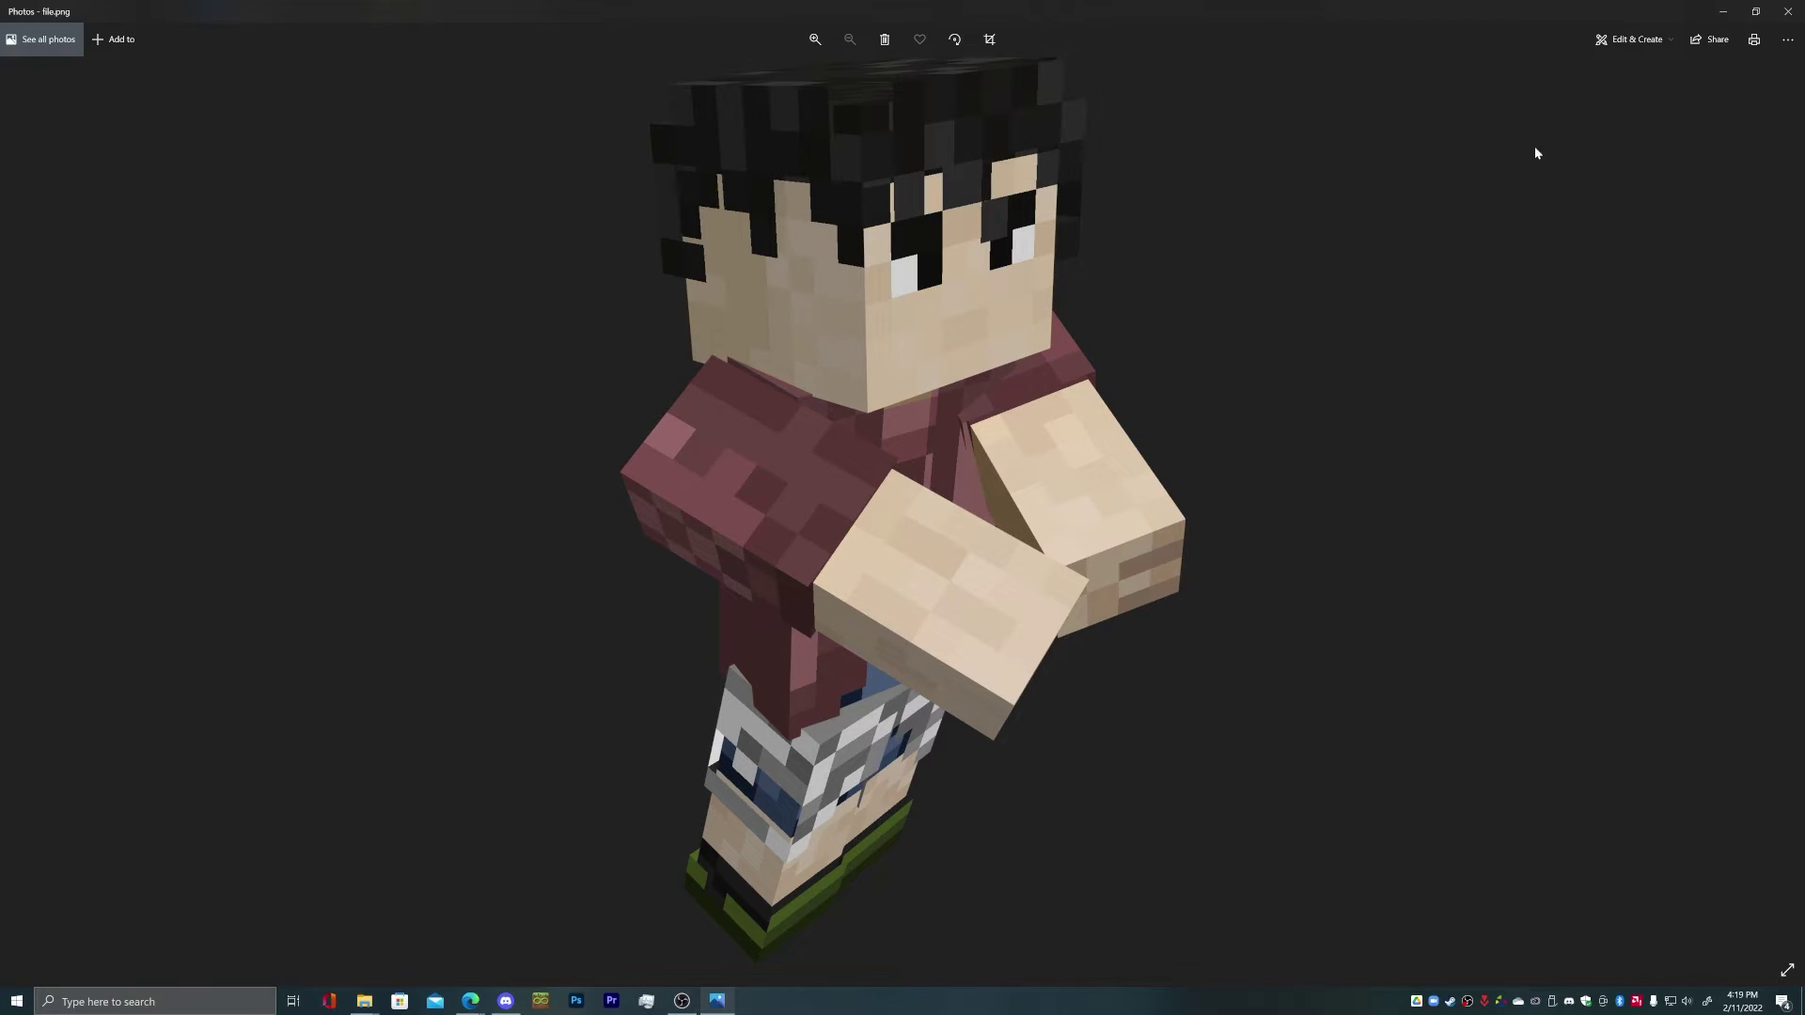
click(1787, 11)
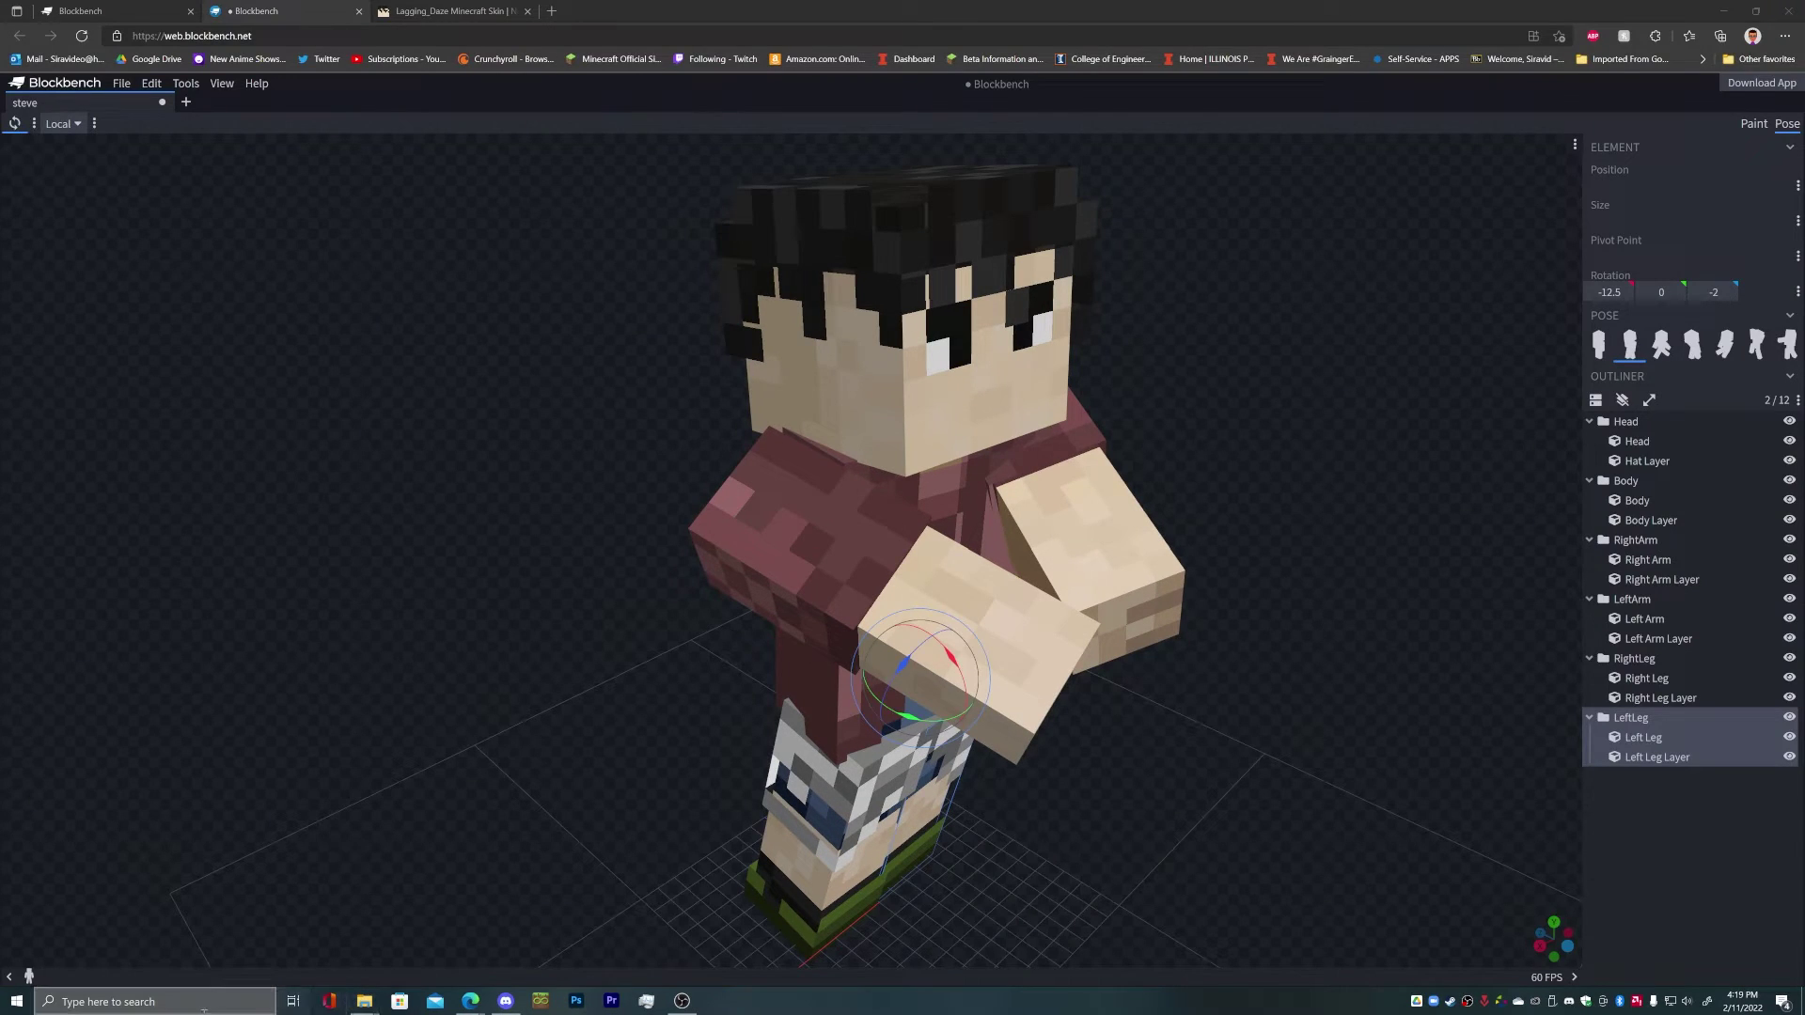
Switch to Photoshop, create a 1280 x 720 px document and place the screenshot file from Downloads near the canvas centre.
click(579, 1002)
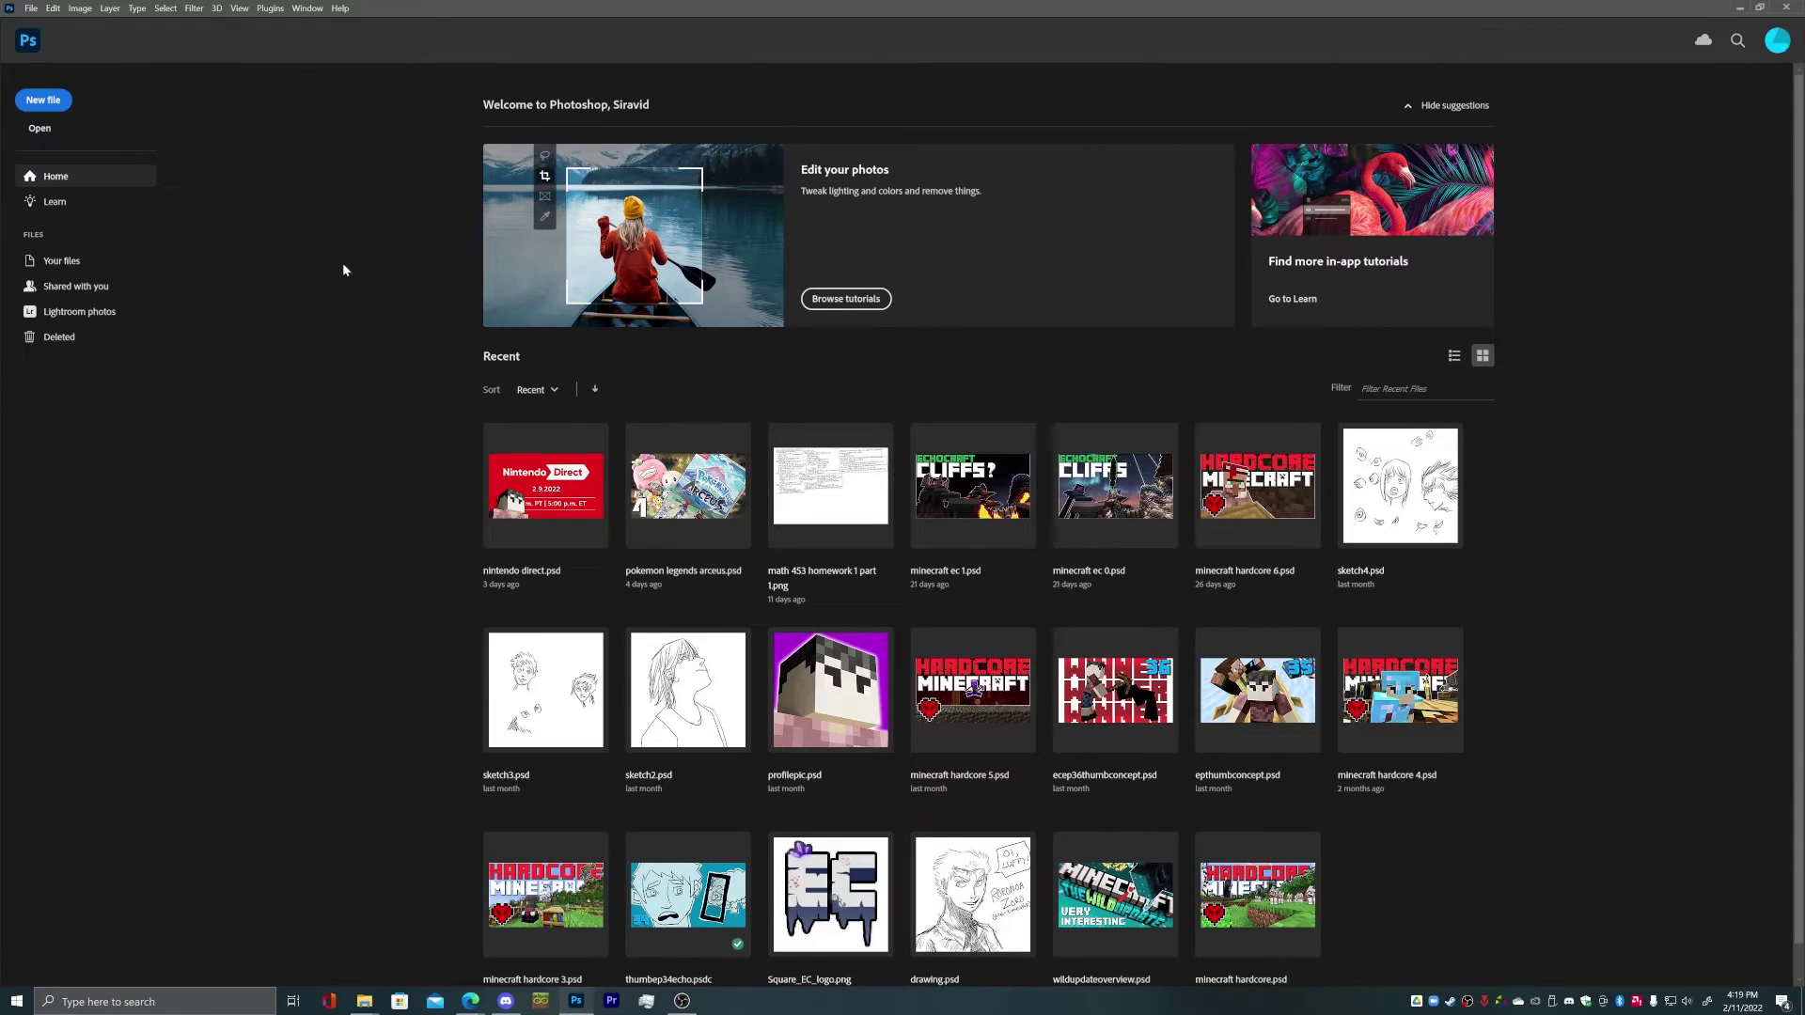
click(43, 100)
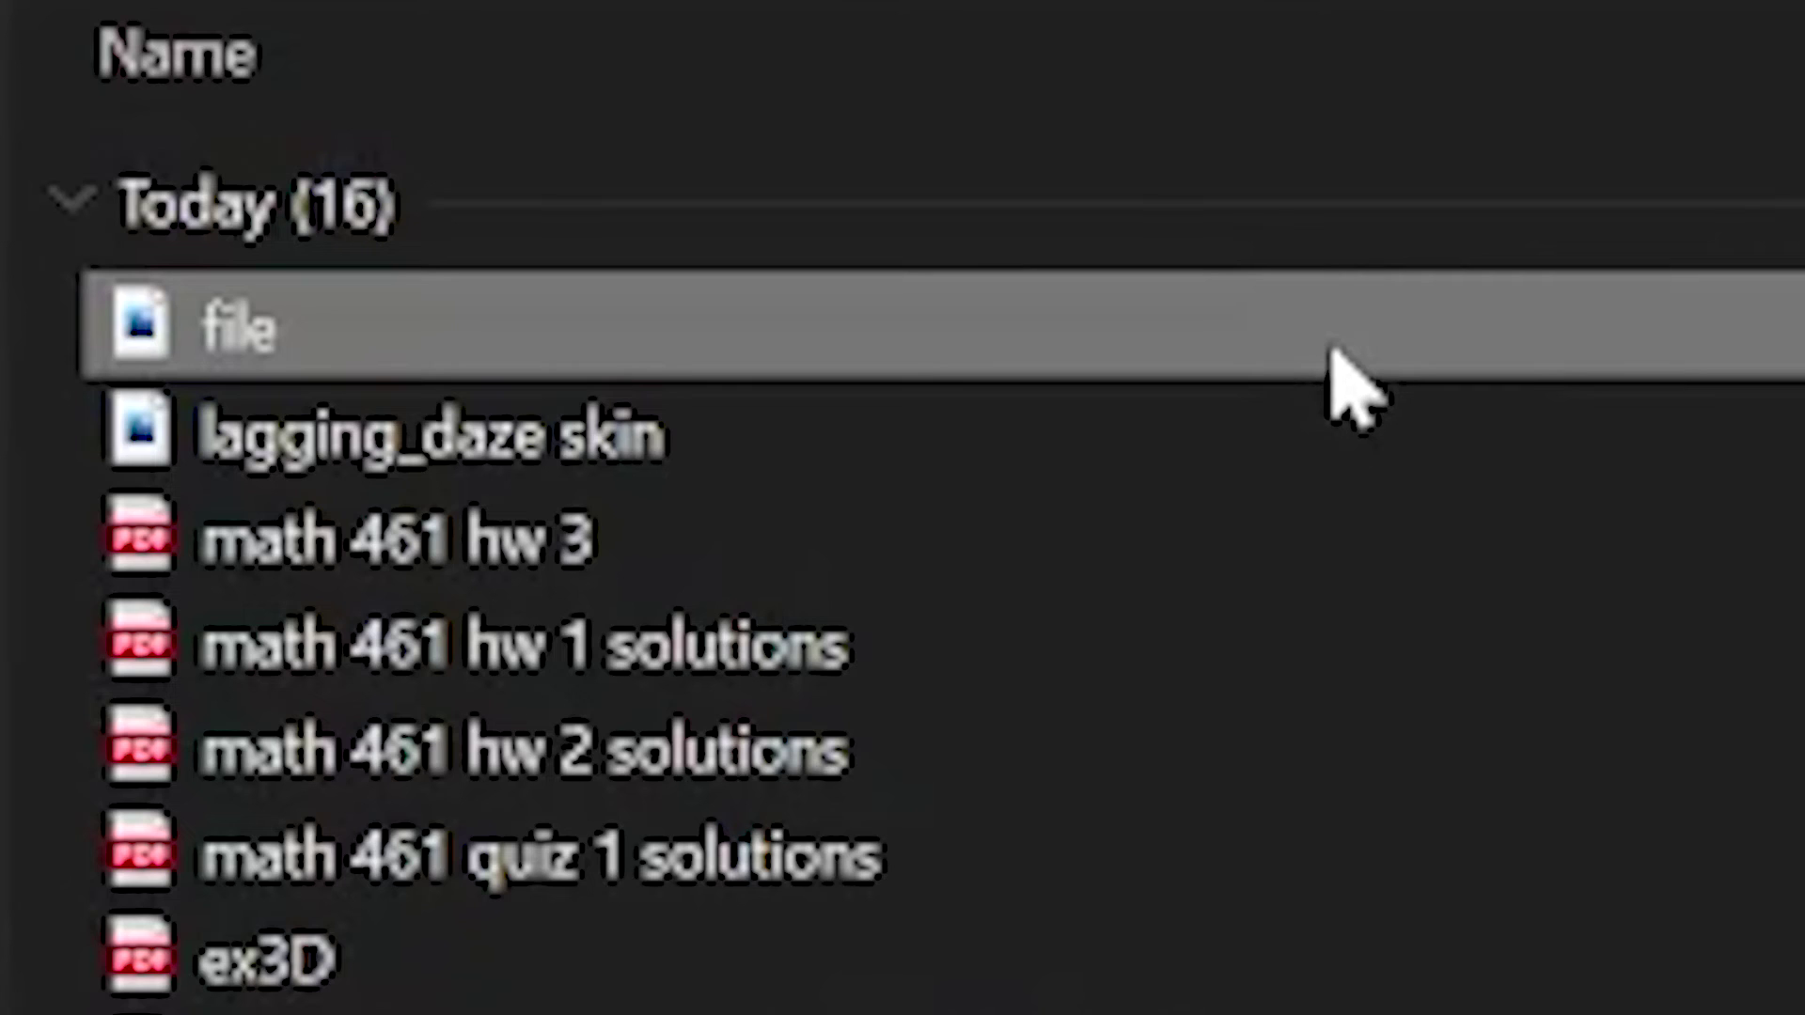
drag(1341, 355, 954, 474)
drag(1327, 301, 604, 499)
mouse_move(846, 493)
mouse_down()
mouse_move(809, 541)
mouse_move(822, 511)
mouse_up()
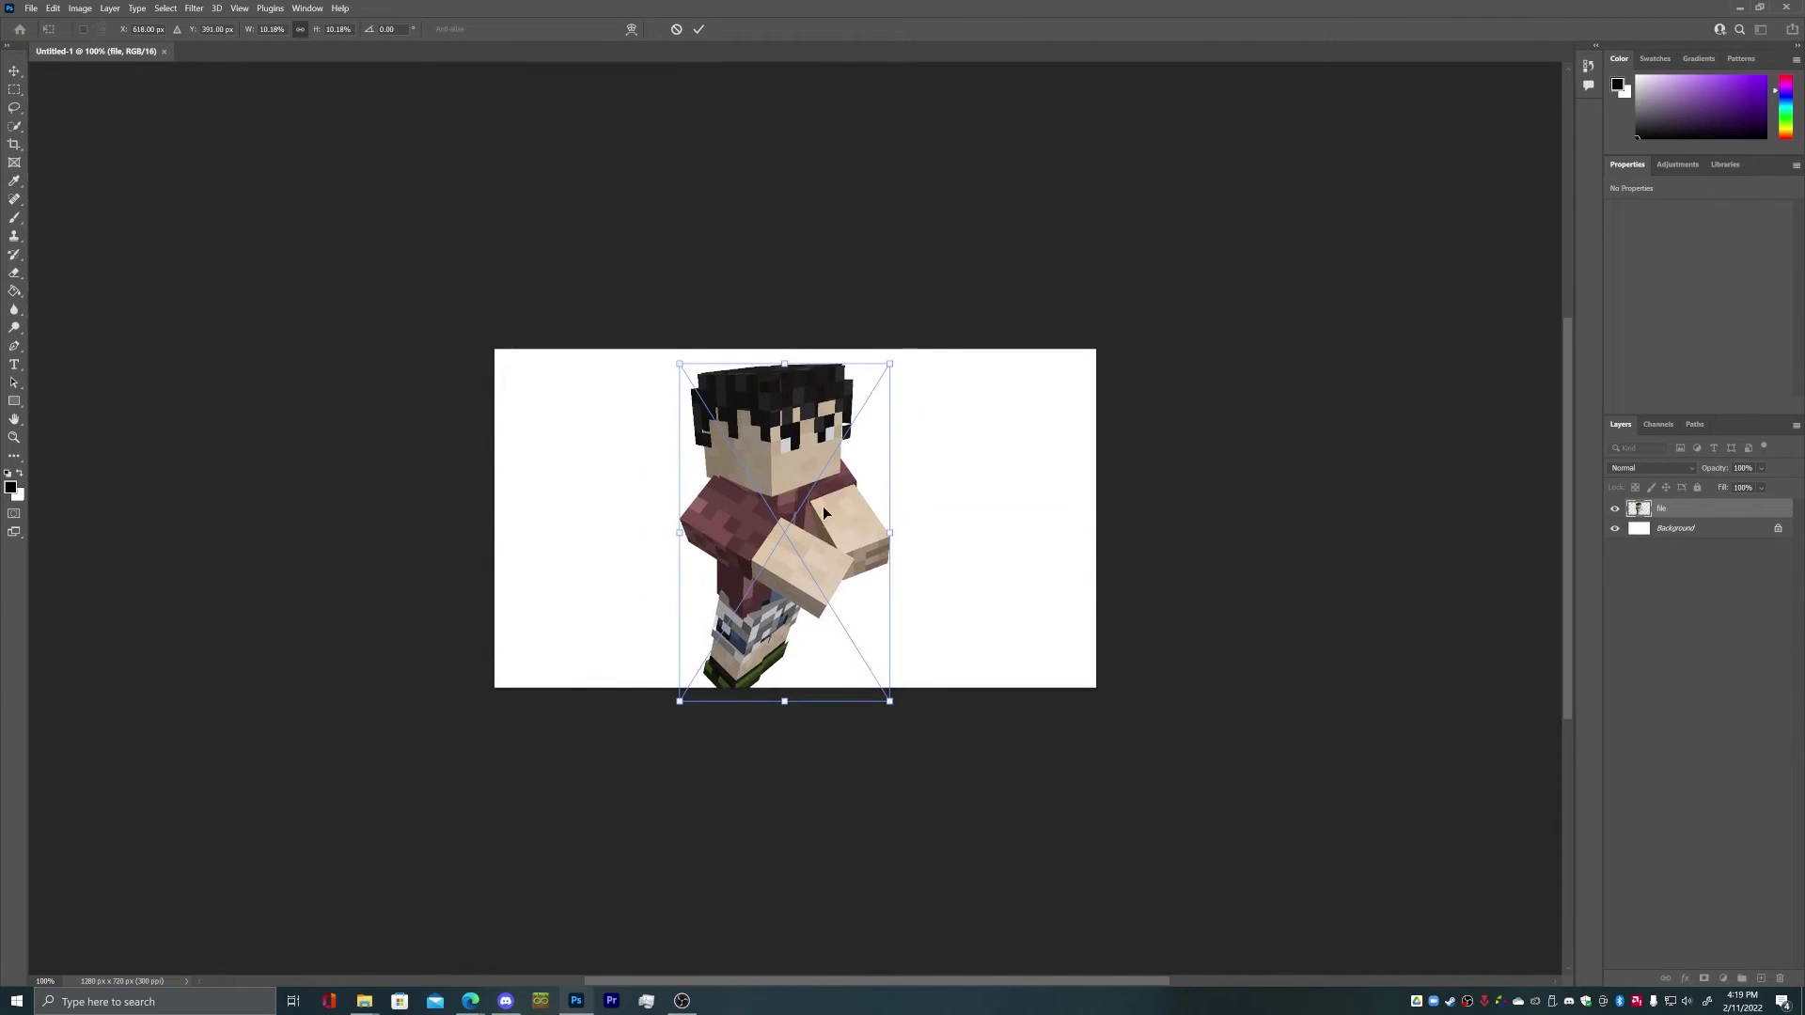
Scale the placed character to about 20.2% and position its head and shoulders on the left part of the canvas.
drag(892, 365, 1084, 206)
drag(933, 260, 844, 463)
drag(929, 370, 1068, 273)
drag(886, 541, 811, 658)
scroll(766, 589, up, 2)
scroll(766, 589, down, 2)
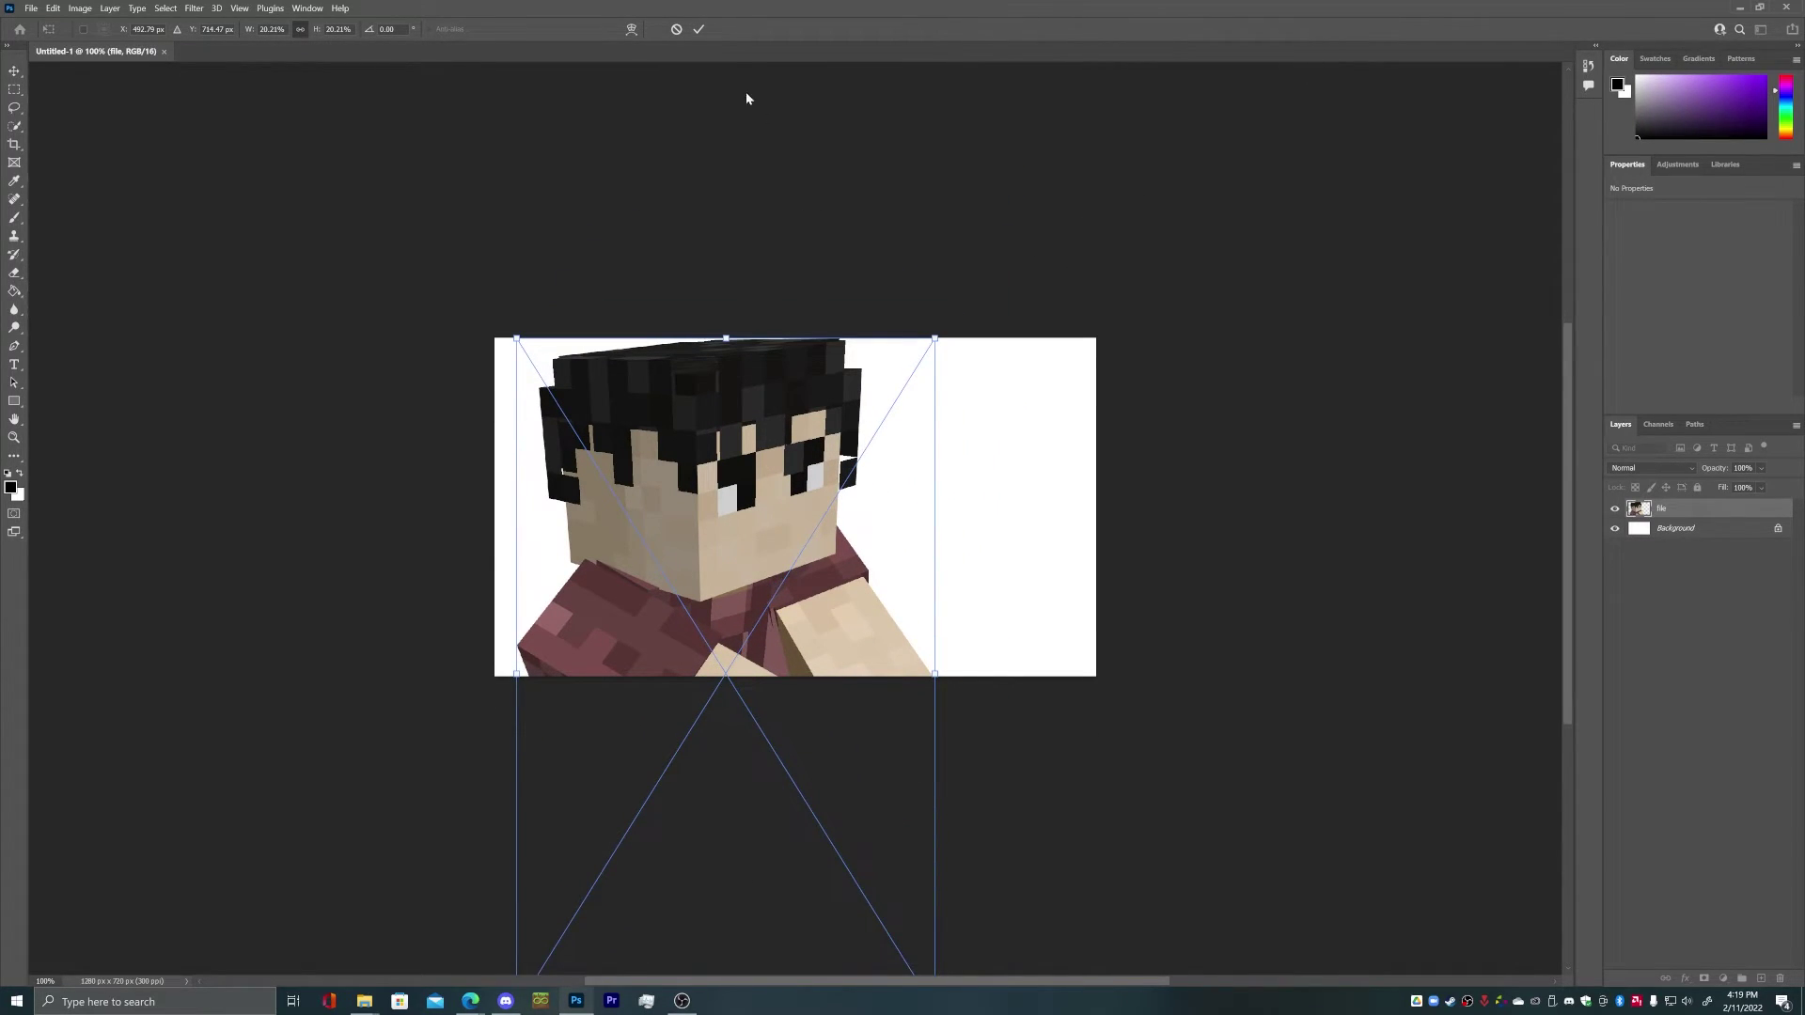
click(699, 29)
Examine the placed character's head and shoulders up close and swap the foreground and background colours.
scroll(724, 485, down, 1)
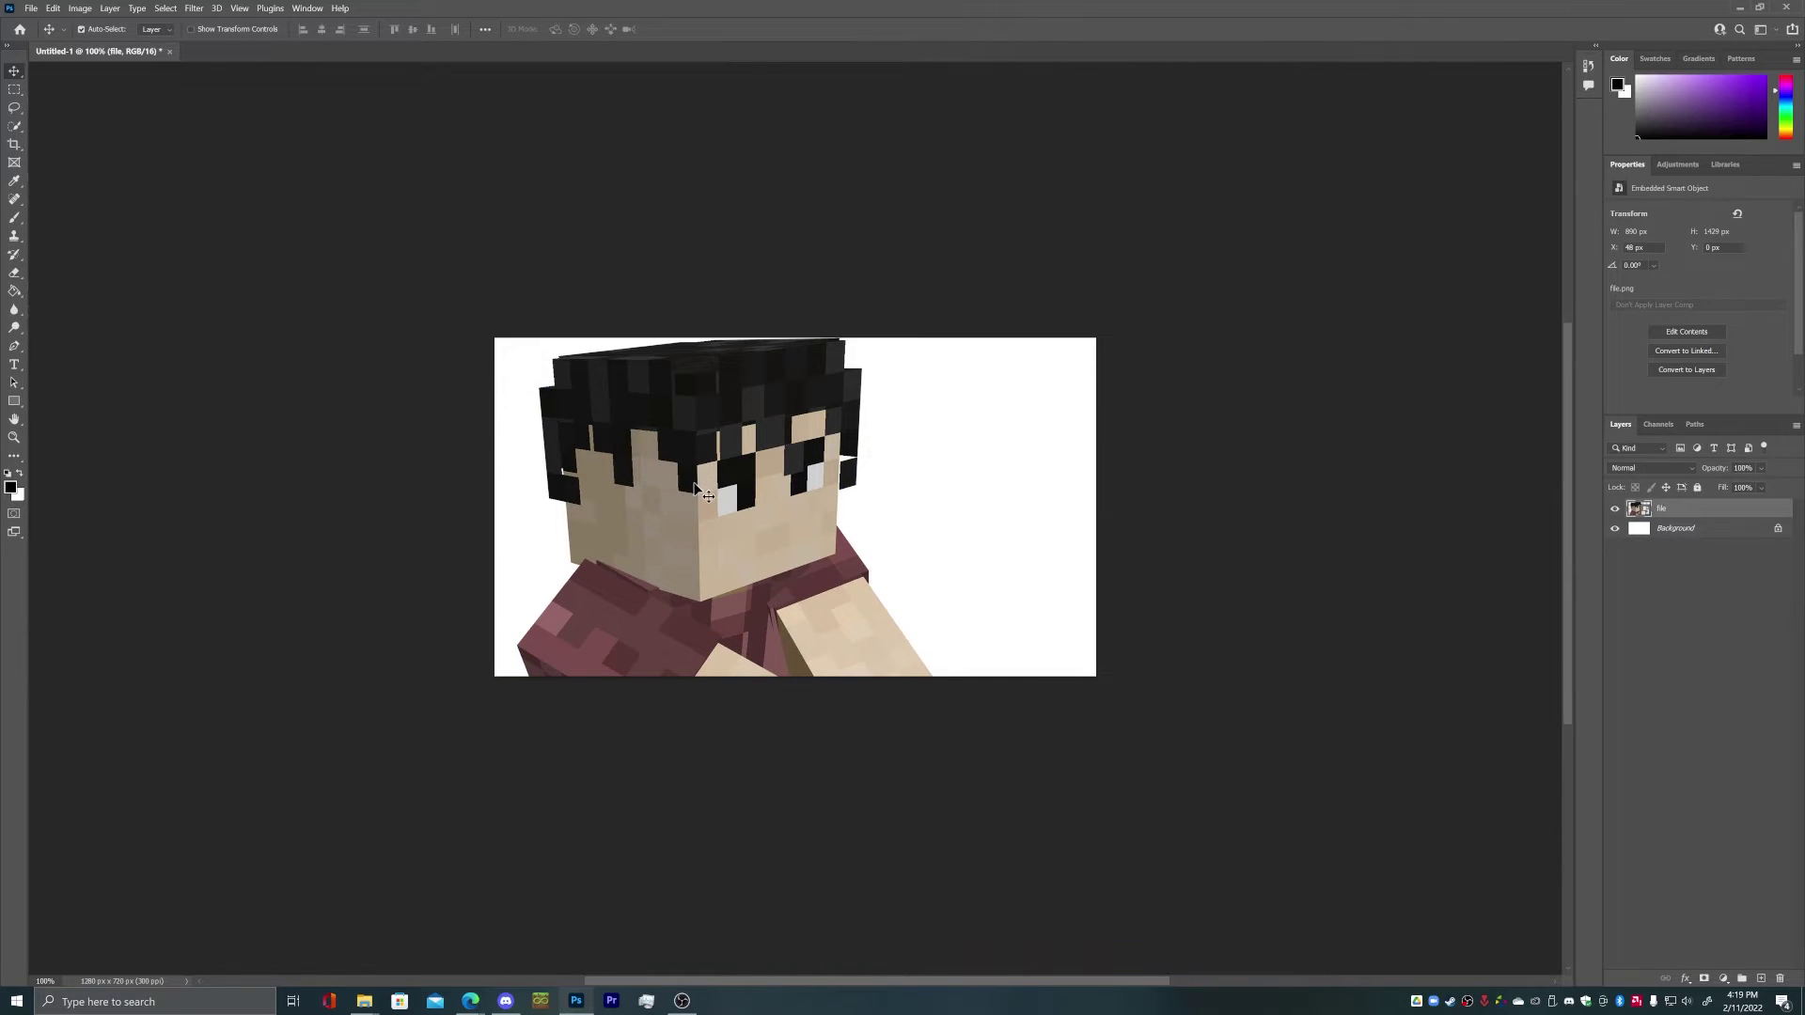
alt+scroll(724, 484, up, 5)
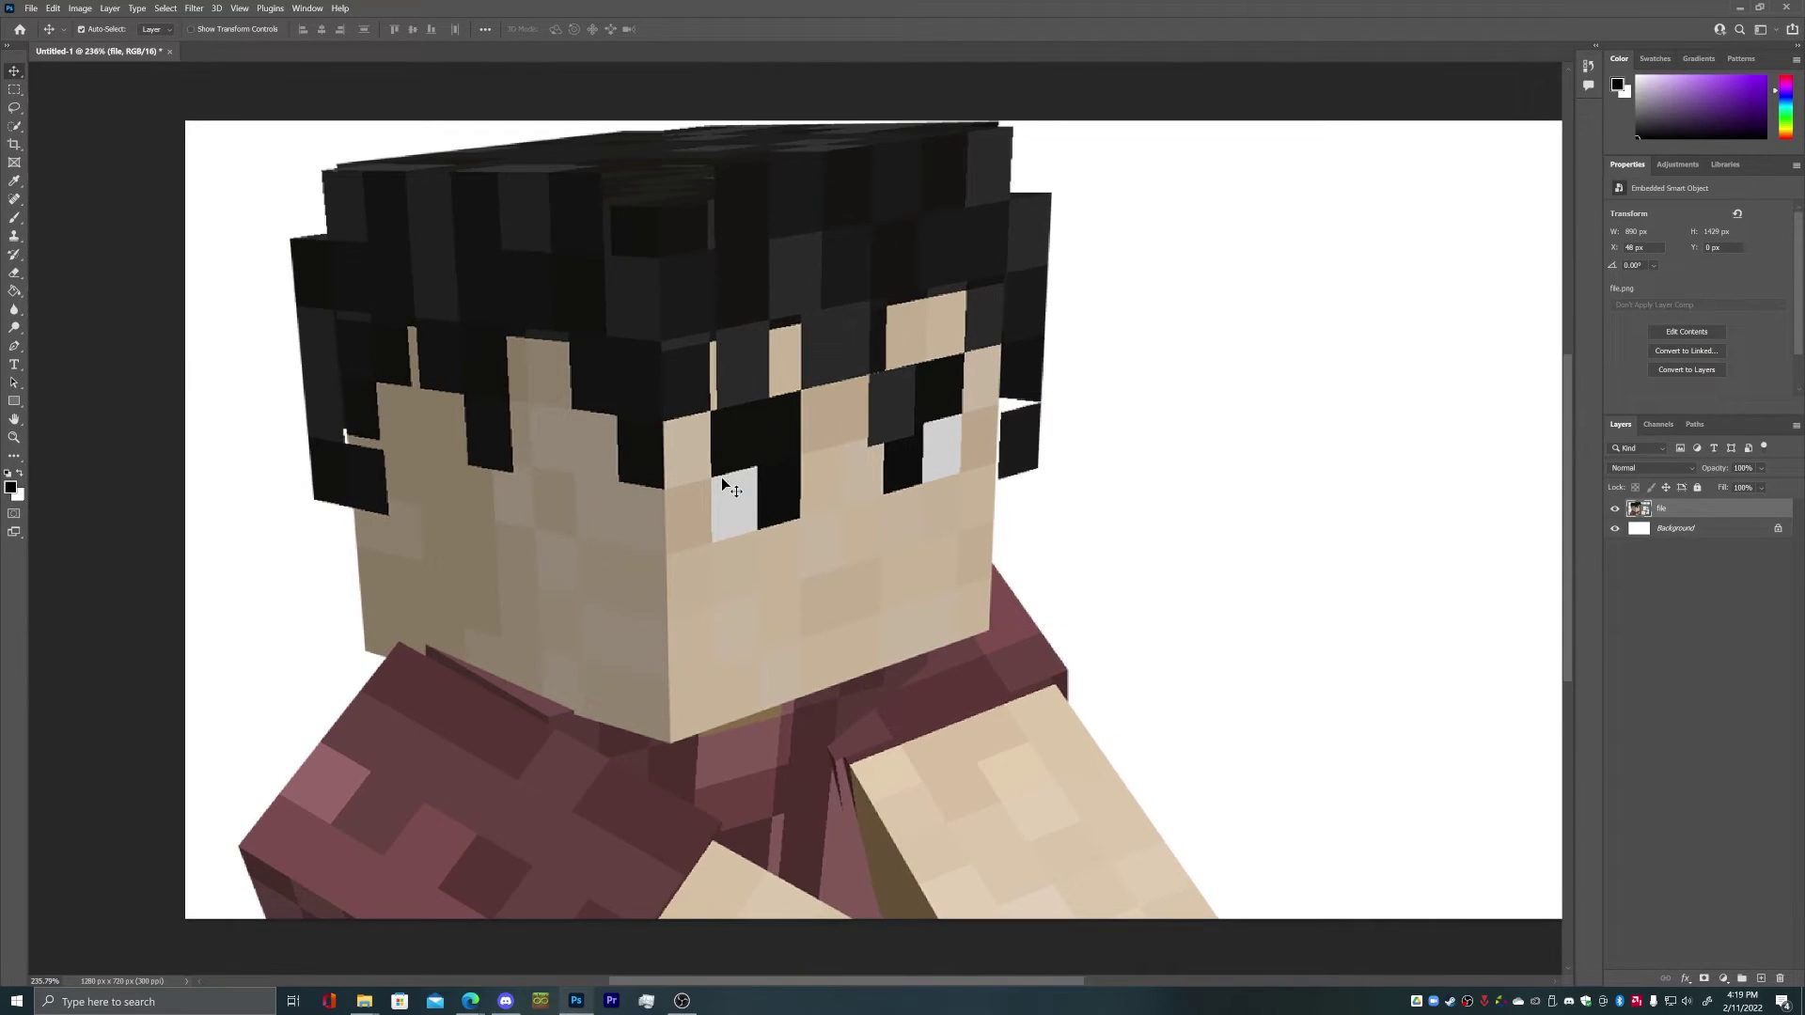
scroll(934, 464, down, 1)
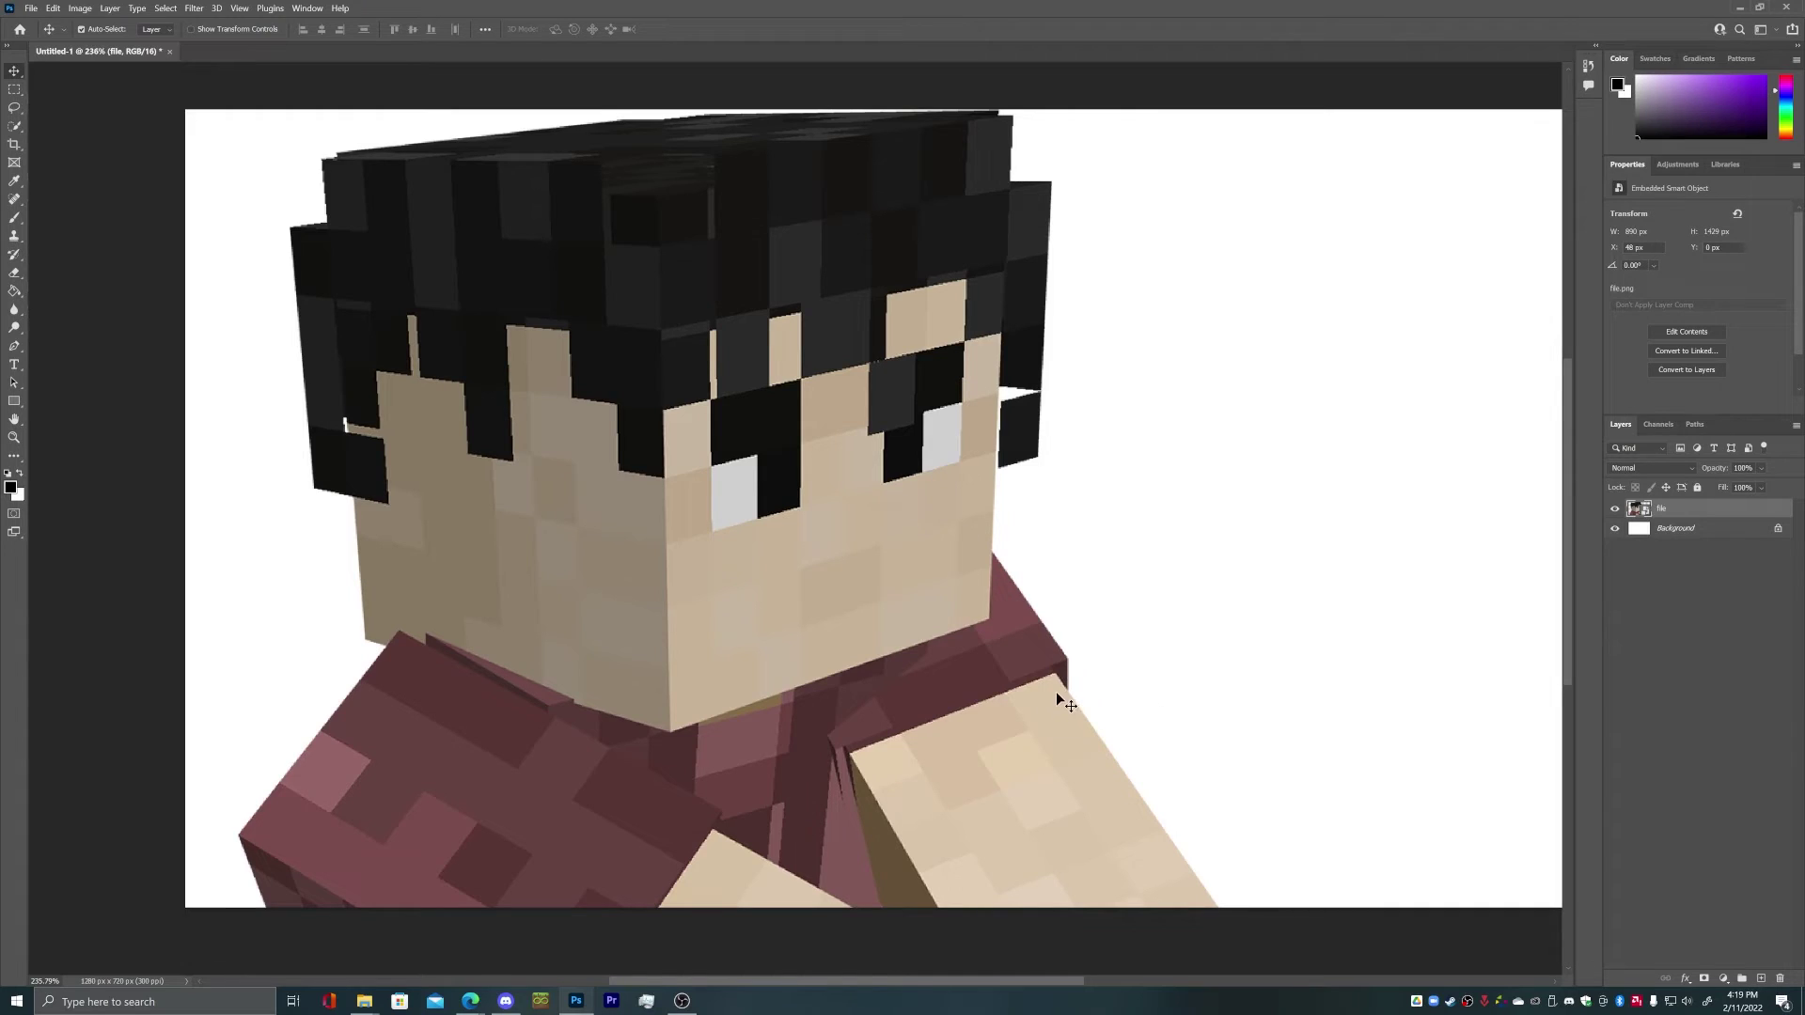
mouse_move(1017, 623)
mouse_down()
mouse_move(979, 633)
mouse_move(1007, 617)
mouse_up()
scroll(1098, 612, down, 2)
key(x)
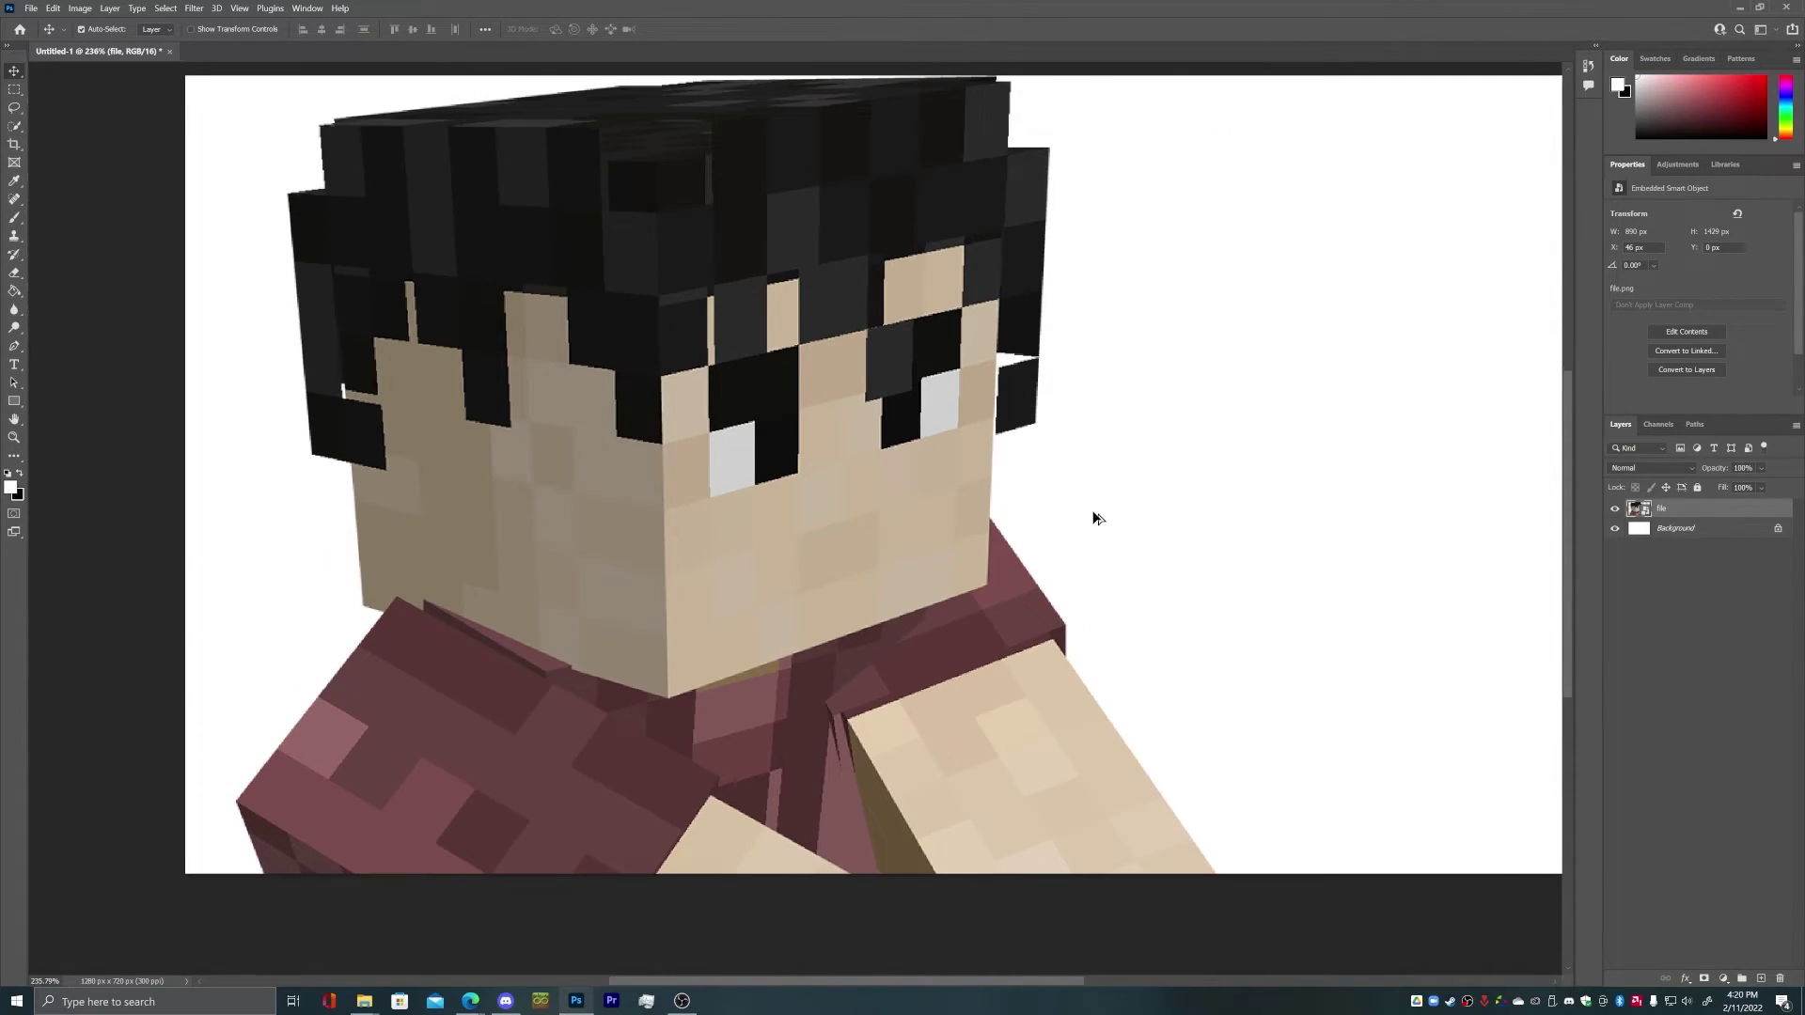
alt+scroll(1087, 523, down, 4)
alt+scroll(1188, 495, up, 3)
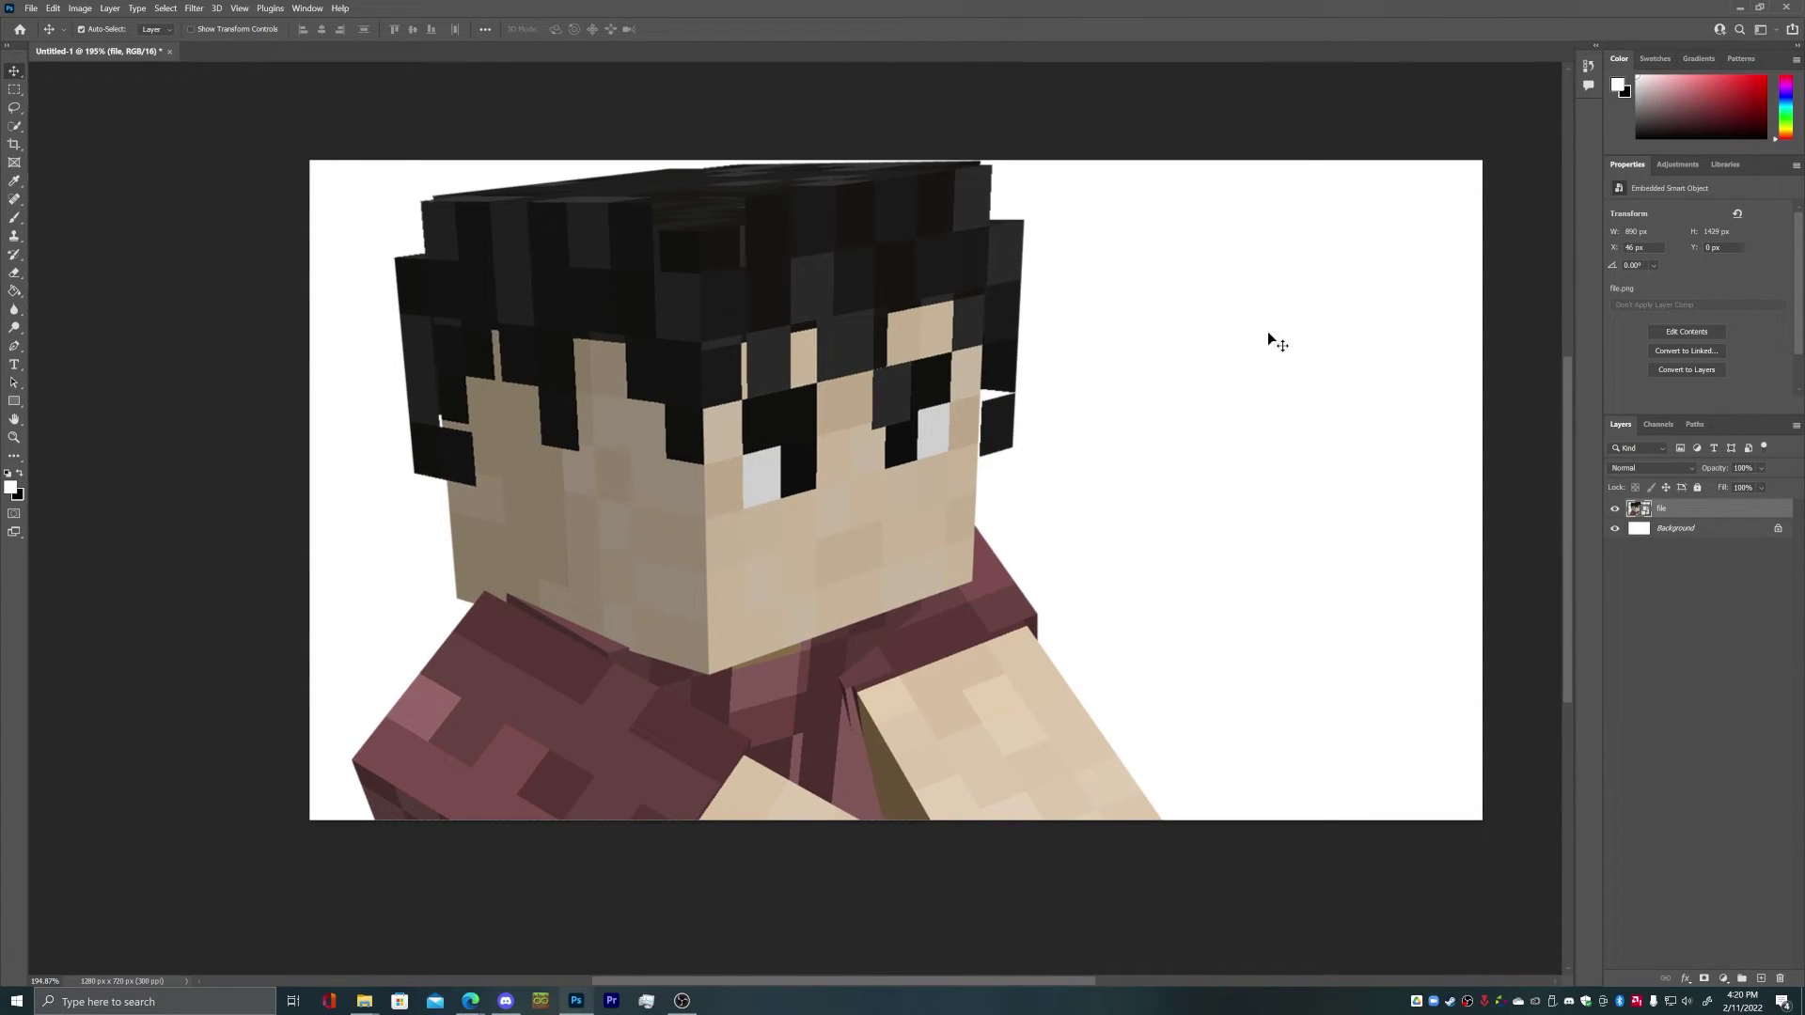
mouse_move(1569, 548)
mouse_down()
mouse_move(1572, 382)
mouse_move(1580, 522)
mouse_up()
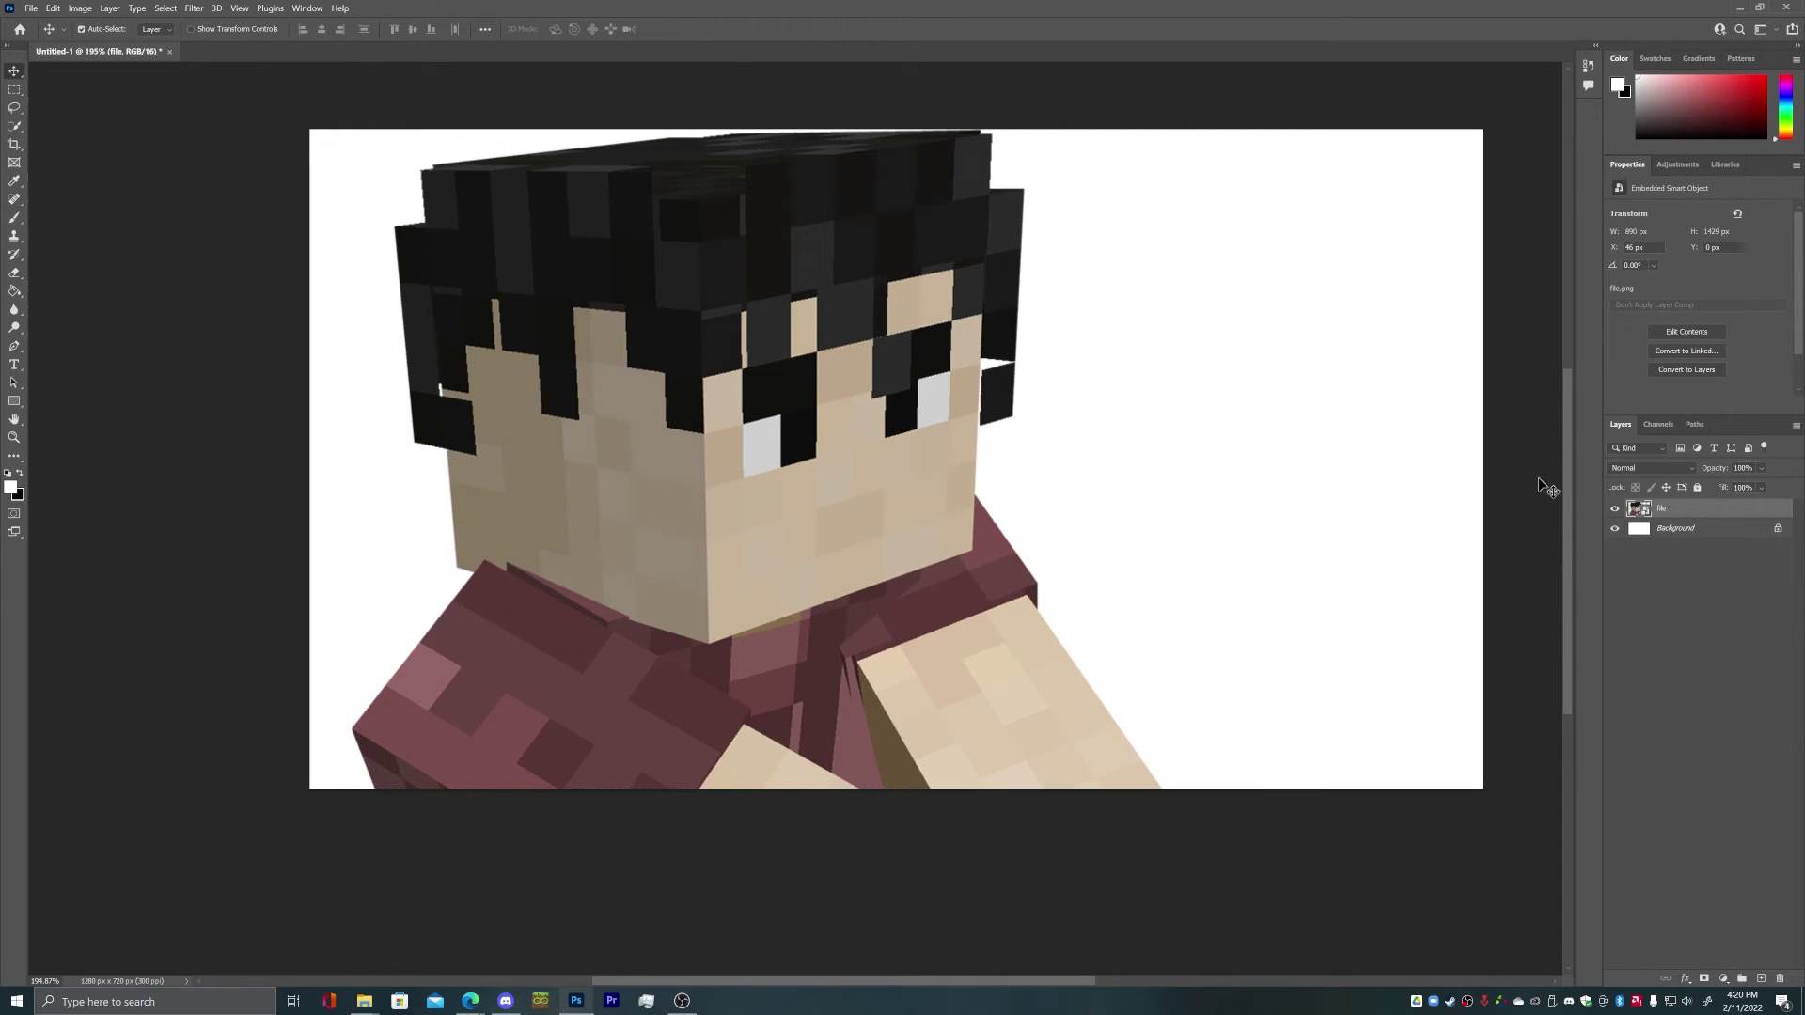
click(1556, 374)
click(1556, 381)
mouse_move(1570, 408)
mouse_down()
mouse_move(1568, 476)
mouse_move(1568, 314)
mouse_move(1567, 402)
mouse_up()
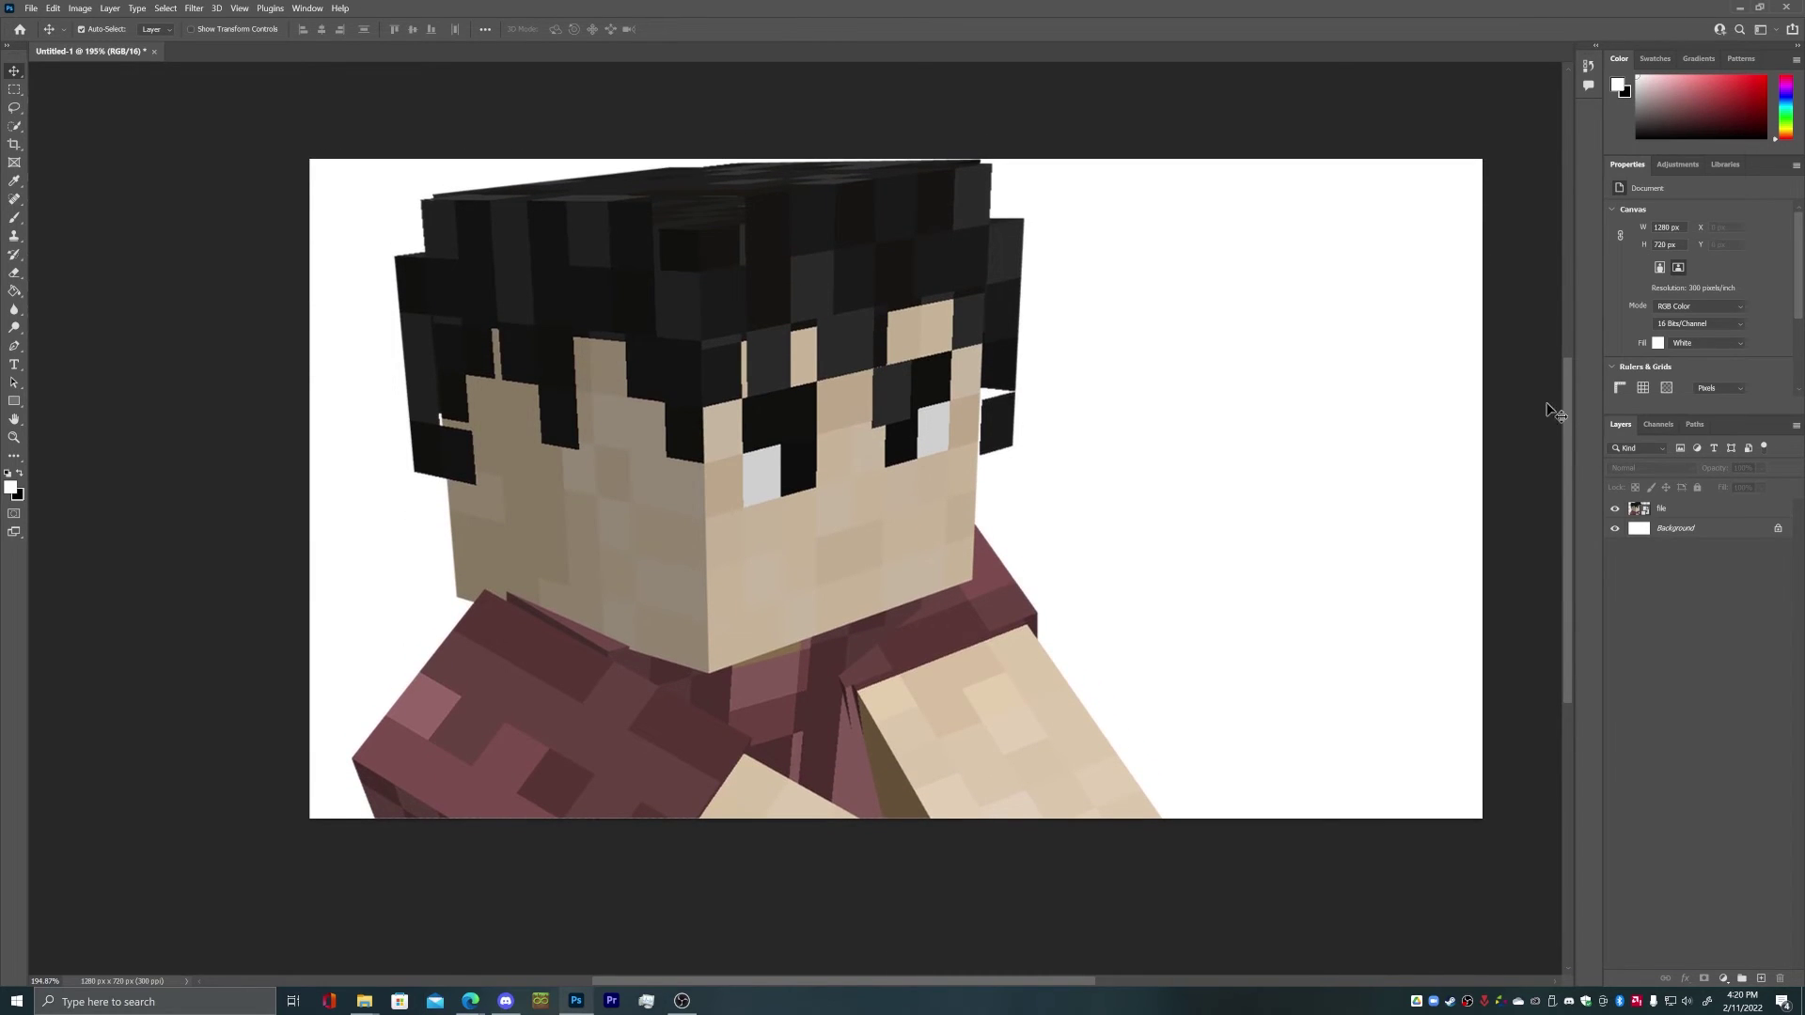